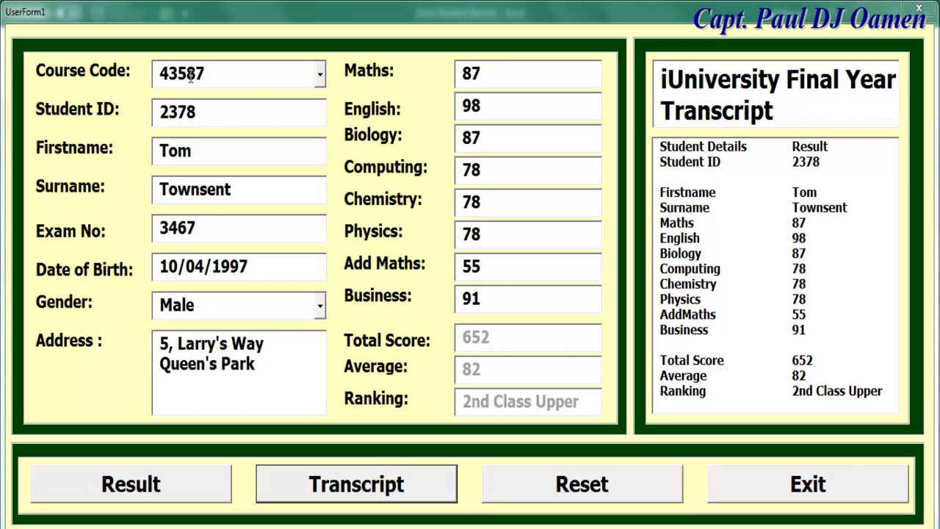
Click through the transcript and Gender field, then try Exit and answer No to stay
{"action": "left_click", "coordinate": [856, 305]}
{"action": "left_click", "coordinate": [848, 110]}
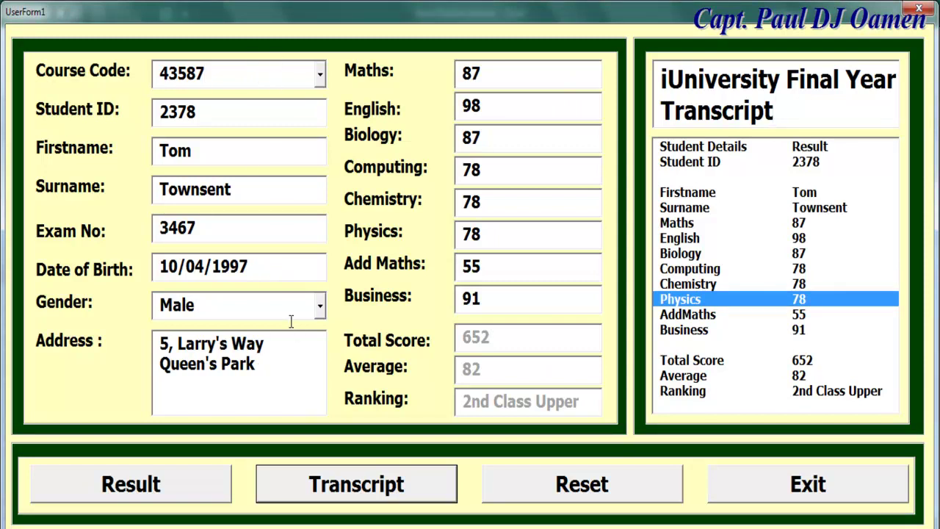
{"action": "left_click", "coordinate": [260, 305]}
{"action": "left_click", "coordinate": [791, 490]}
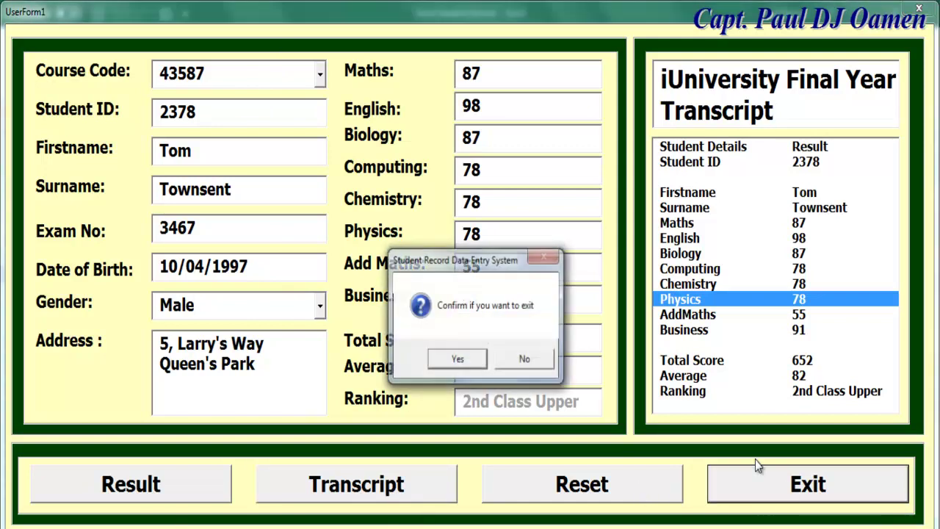
{"action": "left_click", "coordinate": [544, 368]}
Reset the form, pick course code 343567, and enter the student ID, first name and surname
{"action": "left_click", "coordinate": [626, 483]}
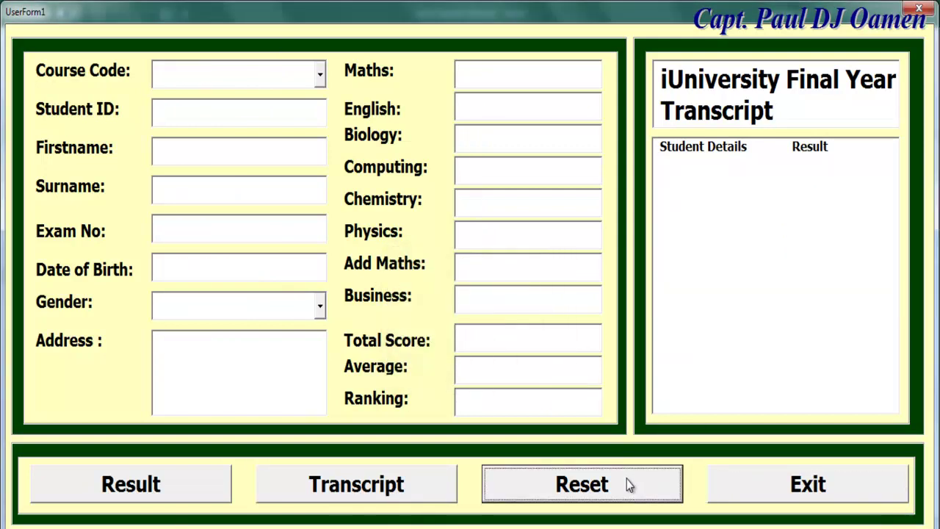
{"action": "left_click", "coordinate": [320, 73]}
{"action": "left_click", "coordinate": [209, 150]}
{"action": "left_click", "coordinate": [220, 110]}
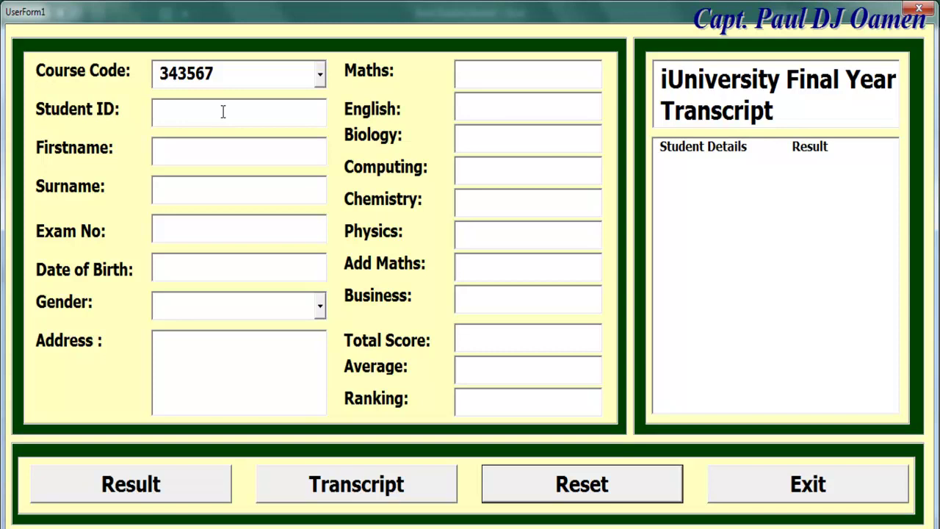
{"action": "type", "text": "4534"}
{"action": "left_click", "coordinate": [241, 152]}
{"action": "left_click", "coordinate": [237, 194]}
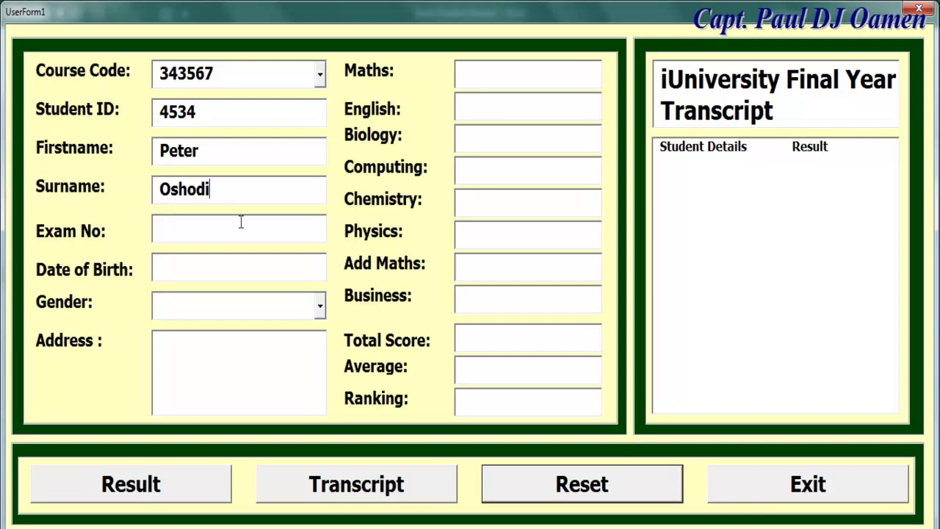
Fill in the exam number and date of birth, set Gender to Male, and enter the address
{"action": "left_click", "coordinate": [231, 231]}
{"action": "left_click", "coordinate": [216, 270]}
{"action": "type", "text": "30/"}
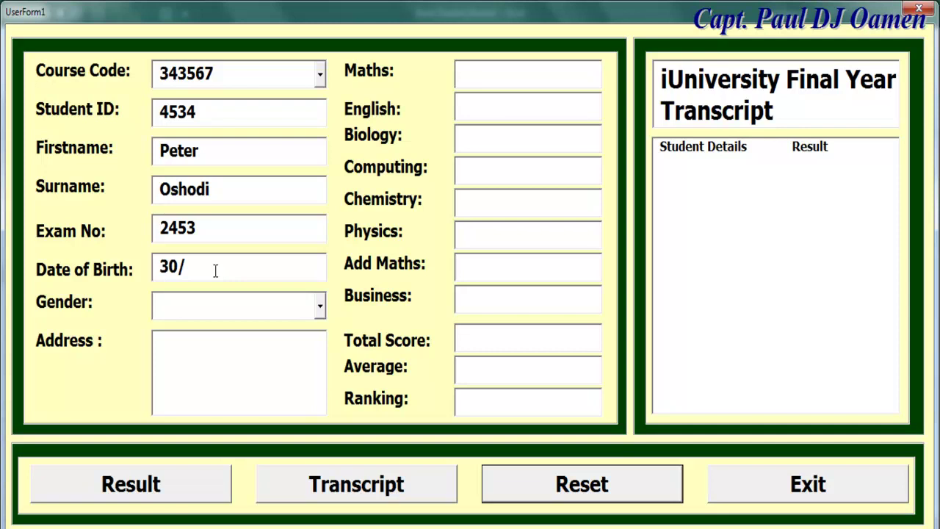
{"action": "type", "text": "05/1998"}
{"action": "left_click", "coordinate": [320, 306]}
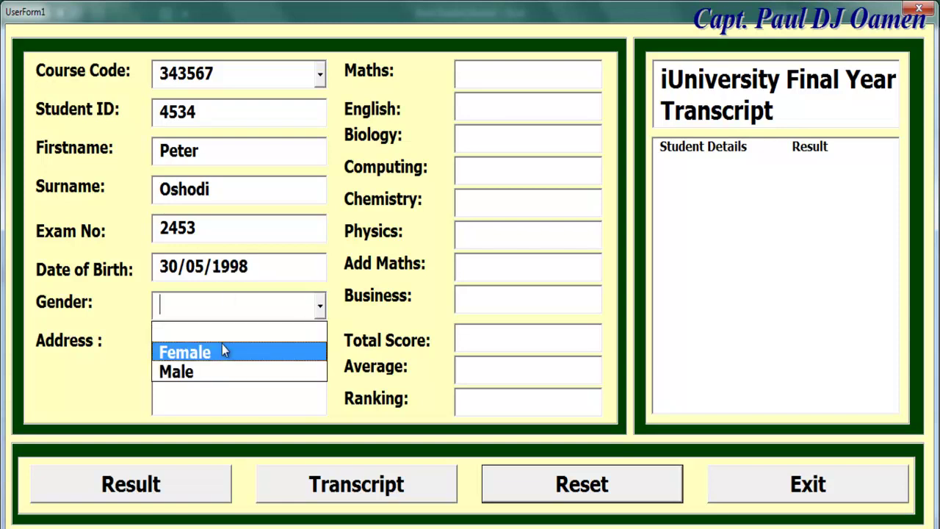
{"action": "left_click", "coordinate": [199, 371]}
{"action": "left_click", "coordinate": [201, 341]}
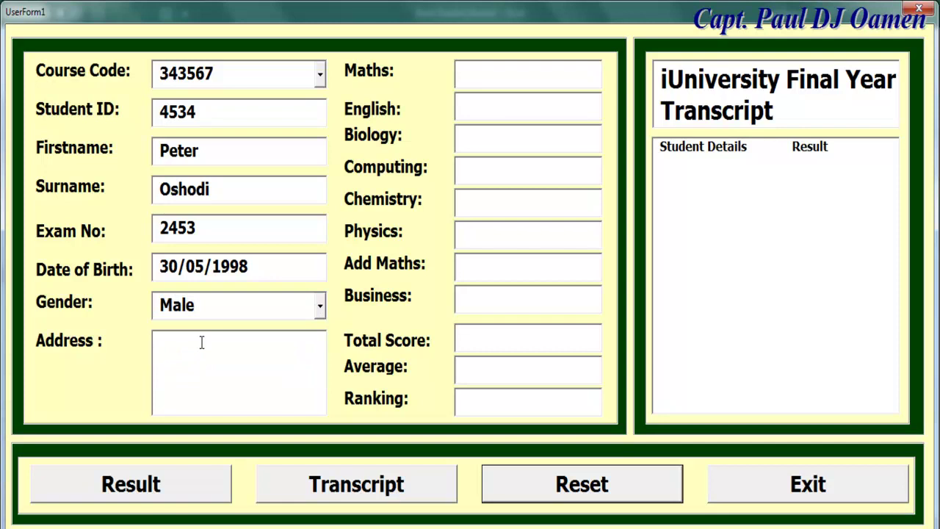
{"action": "type", "text": "5, Naija No Dey Carry Last"}
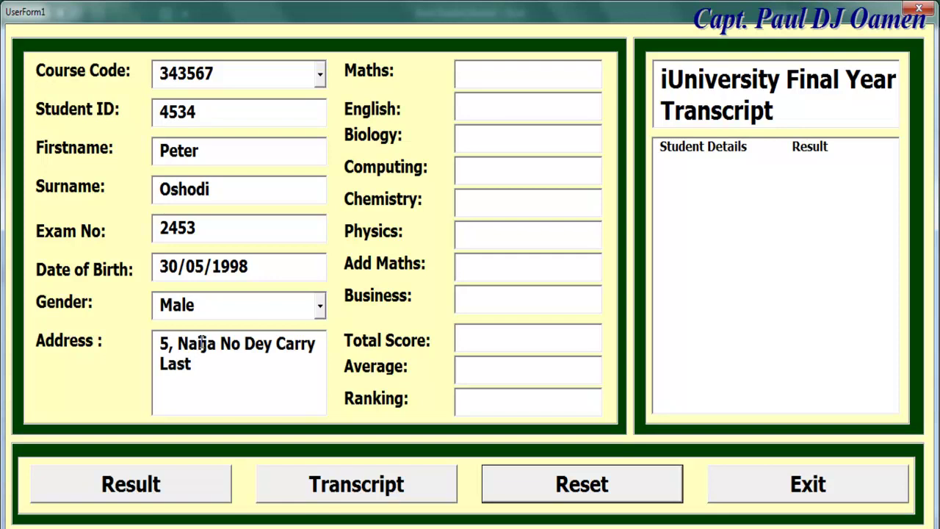
Enter the eight scores (89, 90, 89, 90, 90, 89, 90, 90) and compute 717 total, 90 average, 1st Class
{"action": "left_click", "coordinate": [506, 73]}
{"action": "type", "text": "89"}
{"action": "left_click", "coordinate": [494, 105]}
{"action": "type", "text": "90"}
{"action": "left_click", "coordinate": [481, 145]}
{"action": "type", "text": "89"}
{"action": "left_click", "coordinate": [478, 177]}
{"action": "type", "text": "90"}
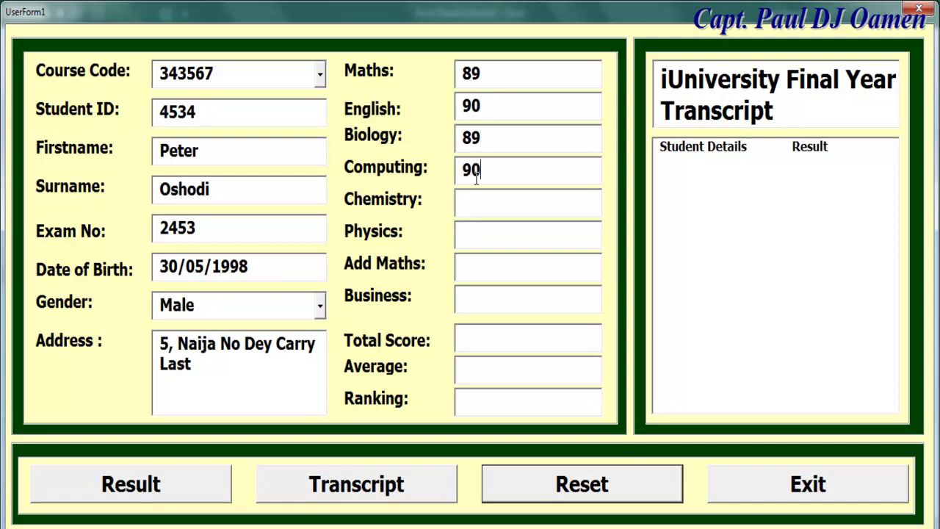
{"action": "left_click", "coordinate": [474, 210]}
{"action": "type", "text": "90"}
{"action": "left_click", "coordinate": [469, 232]}
{"action": "type", "text": "89"}
{"action": "left_click", "coordinate": [478, 268]}
{"action": "type", "text": "90"}
{"action": "left_click", "coordinate": [476, 296]}
{"action": "type", "text": "90"}
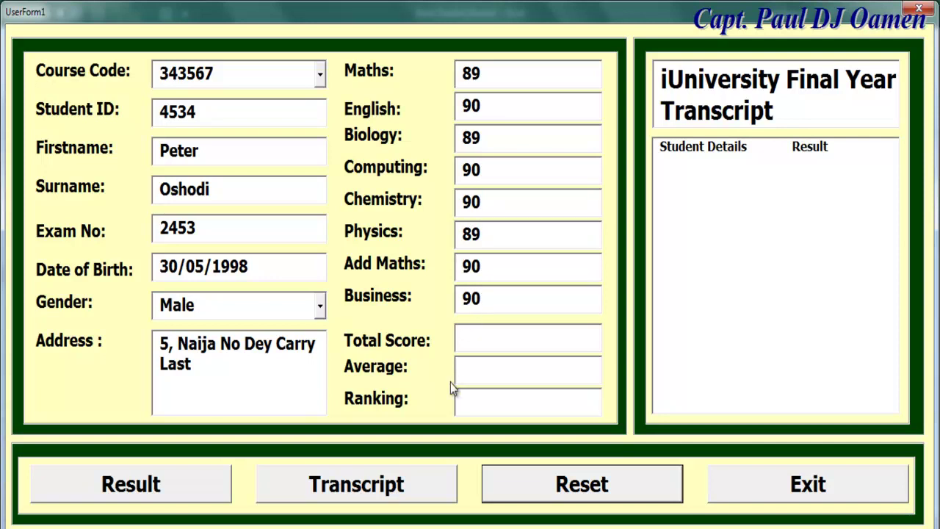
{"action": "left_click", "coordinate": [180, 482]}
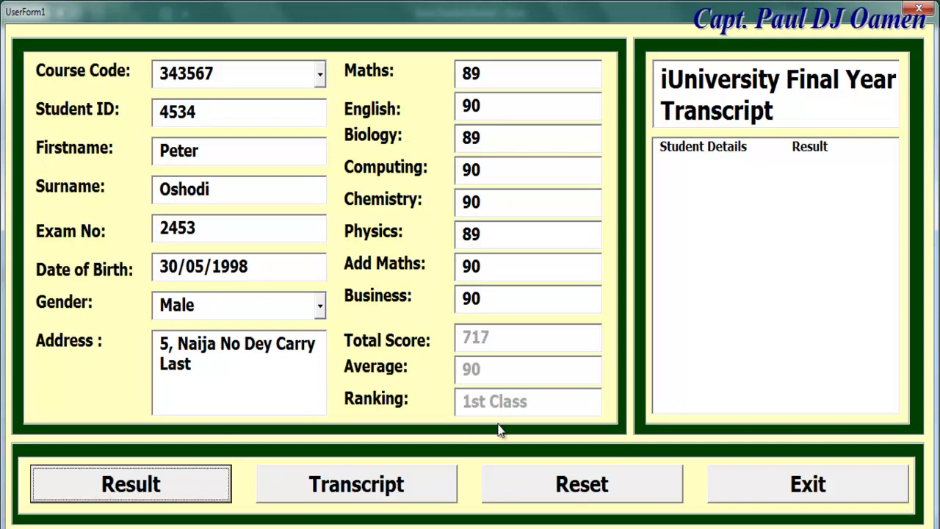
Fill the transcript with the 717 / 90 / 1st Class results, then return to the Excel workbook
{"action": "left_click", "coordinate": [424, 477]}
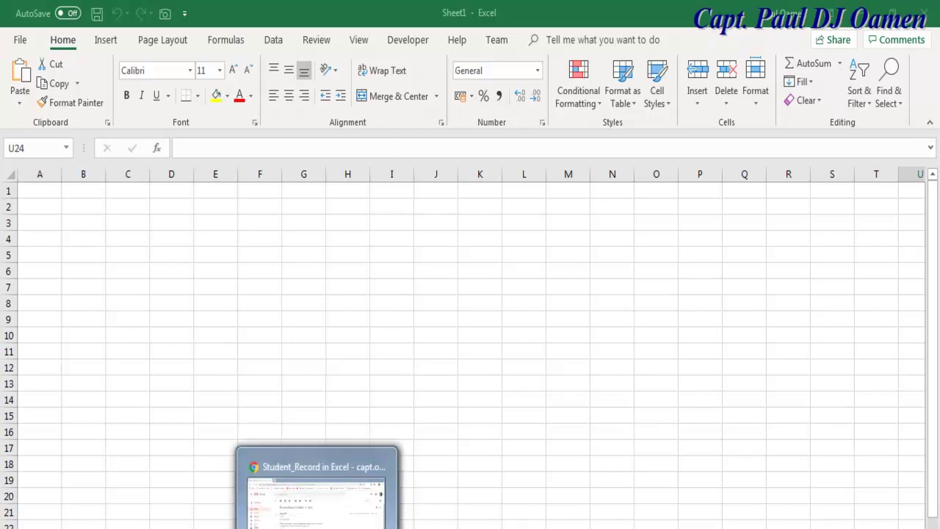
{"action": "left_click", "coordinate": [190, 527]}
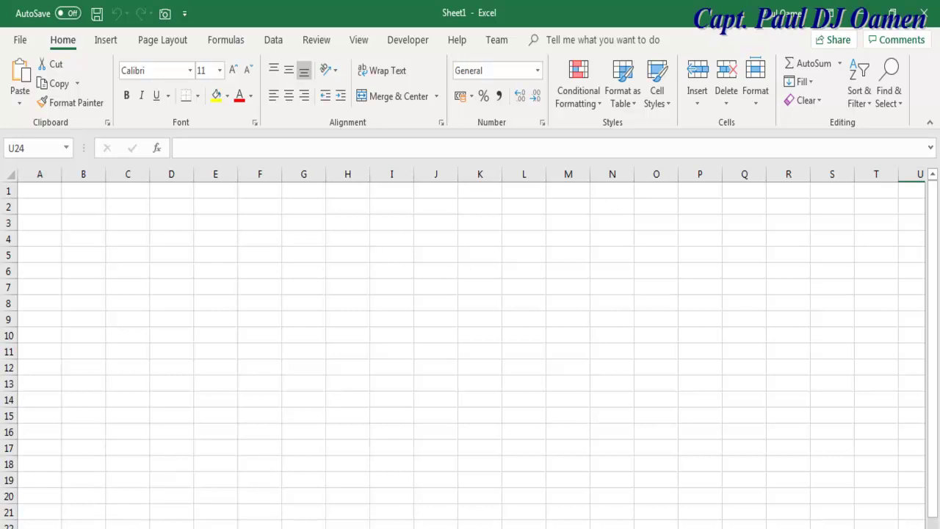
{"action": "left_click", "coordinate": [189, 528]}
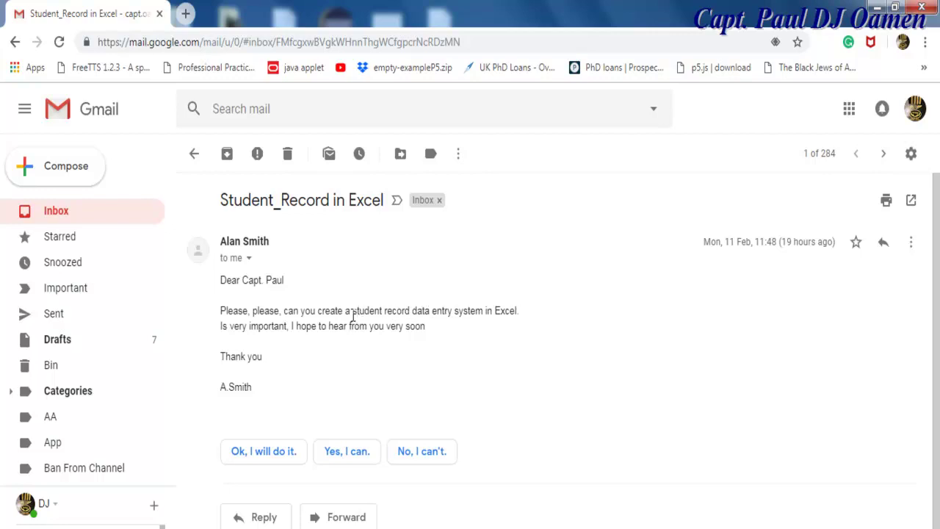
{"action": "left_click_drag", "start_coordinate": [354, 311], "coordinate": [524, 315]}
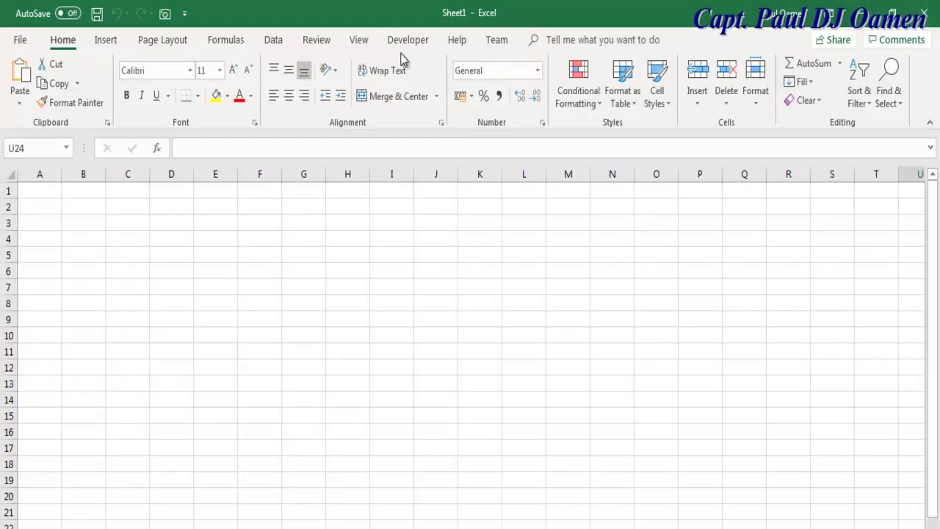
Confirm Developer is ticked under File > Options > Customize Ribbon and apply with OK
{"action": "left_click", "coordinate": [408, 42]}
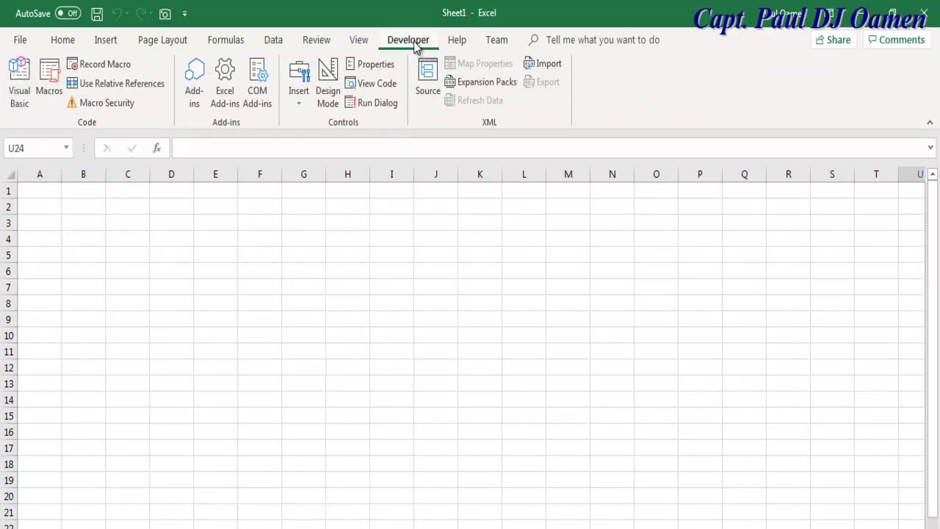
{"action": "left_click", "coordinate": [20, 41]}
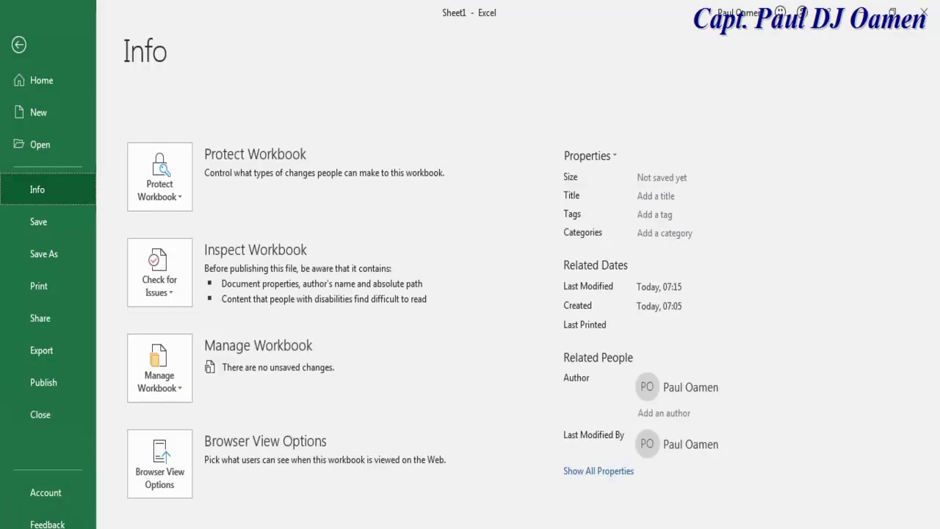
{"action": "left_click", "coordinate": [81, 522]}
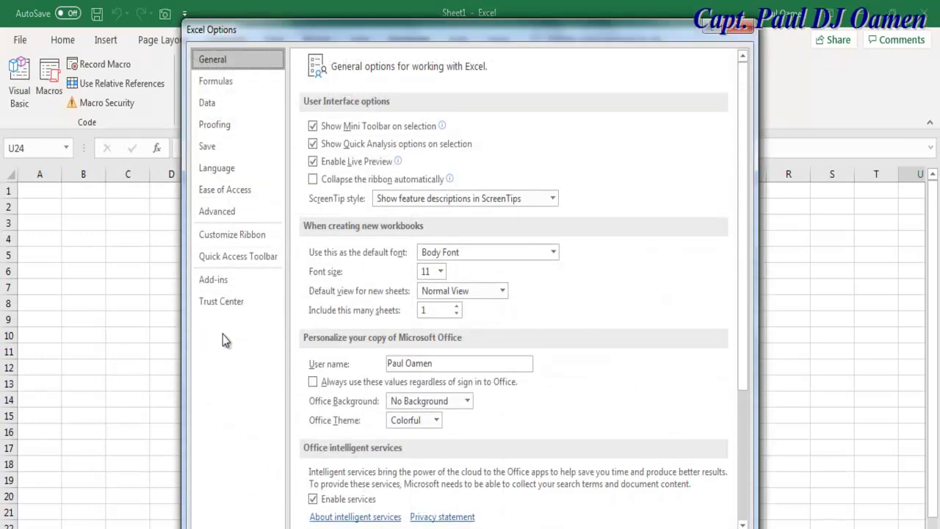
{"action": "left_click", "coordinate": [227, 237]}
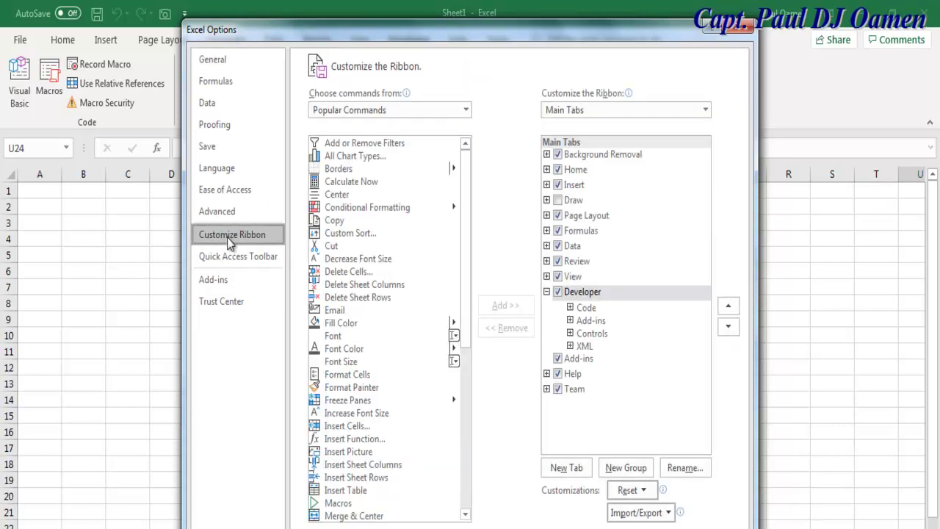
{"action": "left_click", "coordinate": [557, 295]}
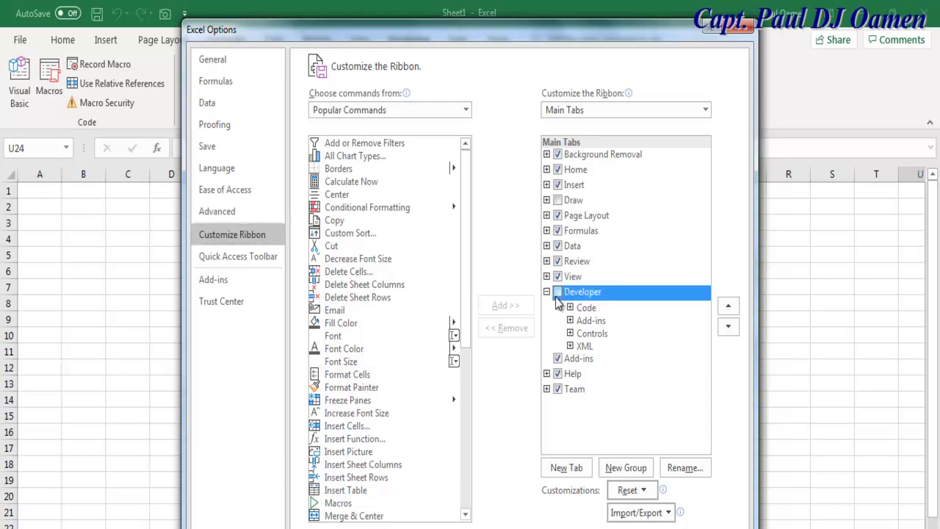
{"action": "left_click", "coordinate": [557, 294]}
{"action": "left_click_drag", "start_coordinate": [622, 38], "coordinate": [599, 21]}
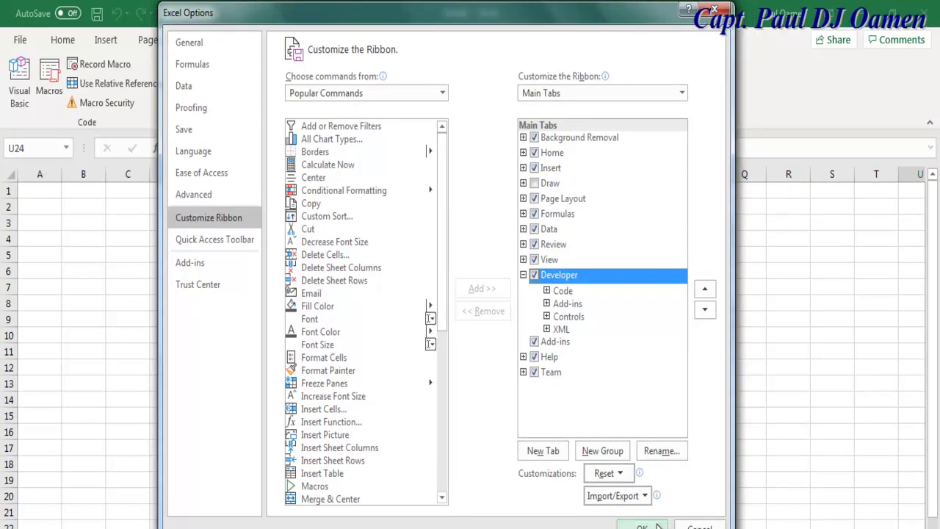
{"action": "left_click", "coordinate": [646, 524]}
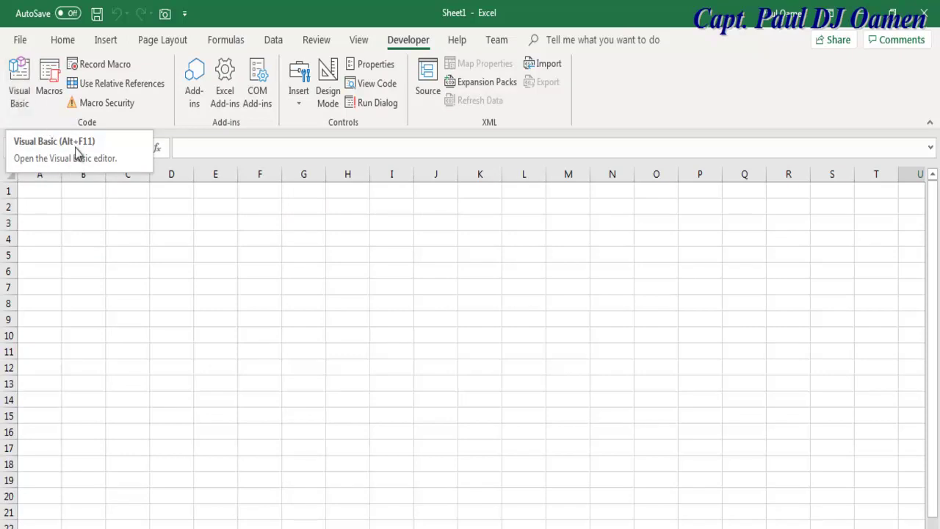
Open the Visual Basic editor and insert a new blank UserForm1
{"action": "left_click", "coordinate": [22, 94]}
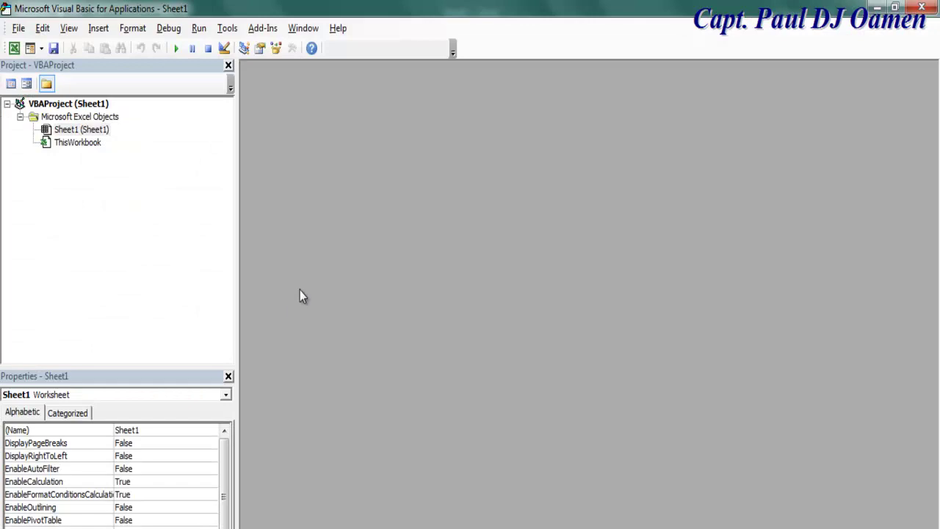
{"action": "left_click_drag", "start_coordinate": [238, 312], "coordinate": [172, 311]}
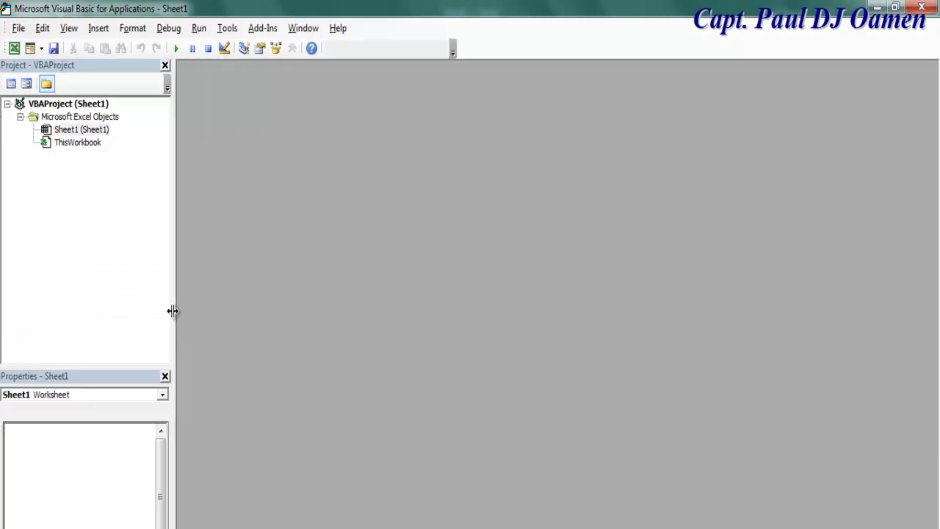
{"action": "left_click", "coordinate": [98, 28]}
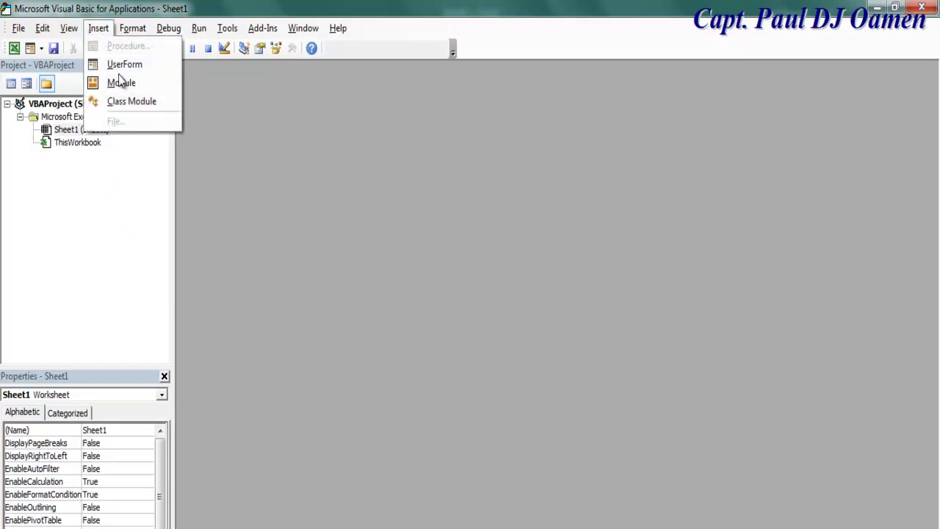
{"action": "left_click", "coordinate": [123, 67]}
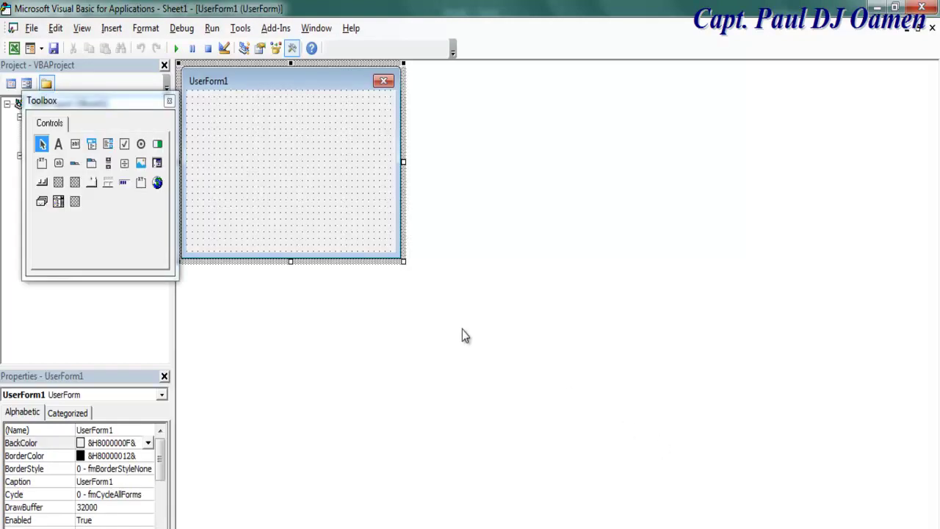
Hide the Toolbox and dock the Properties window full-width above the form designer
{"action": "left_click", "coordinate": [142, 391]}
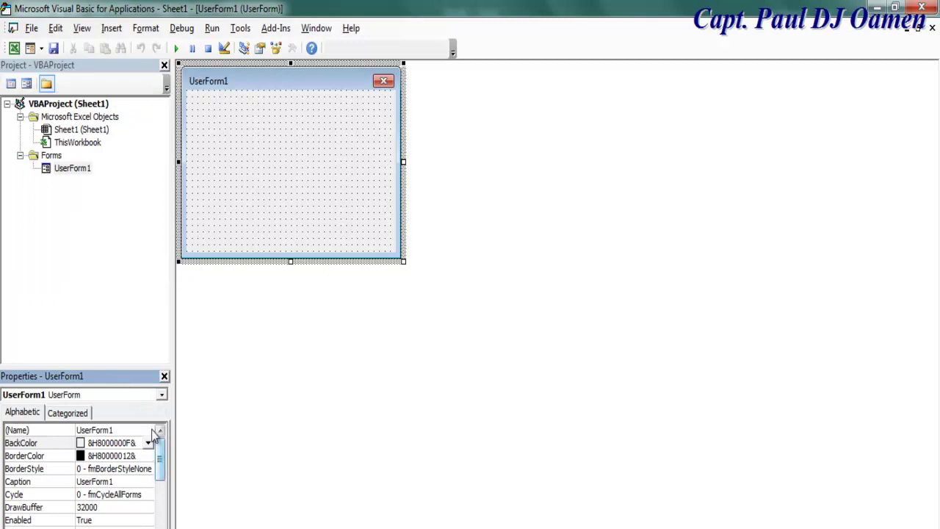
{"action": "left_click_drag", "start_coordinate": [161, 460], "coordinate": [160, 523]}
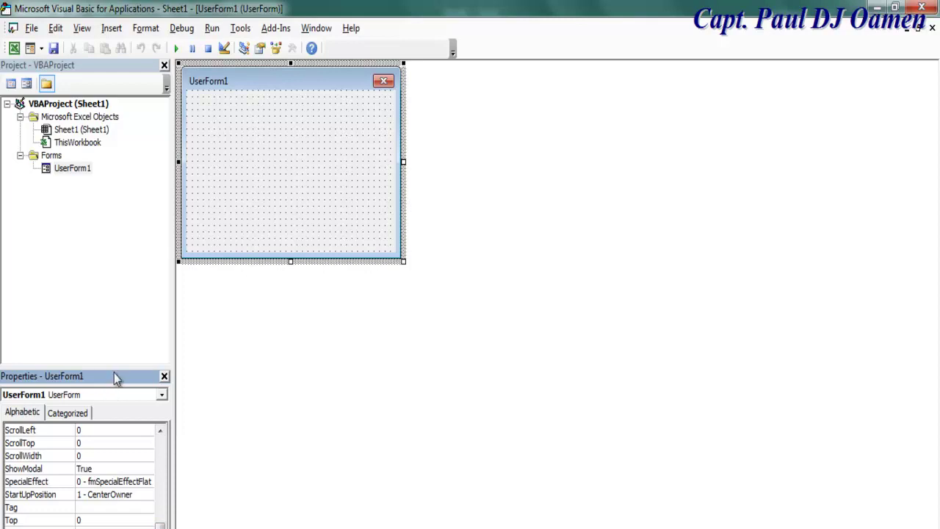
{"action": "left_click_drag", "start_coordinate": [115, 368], "coordinate": [121, 249]}
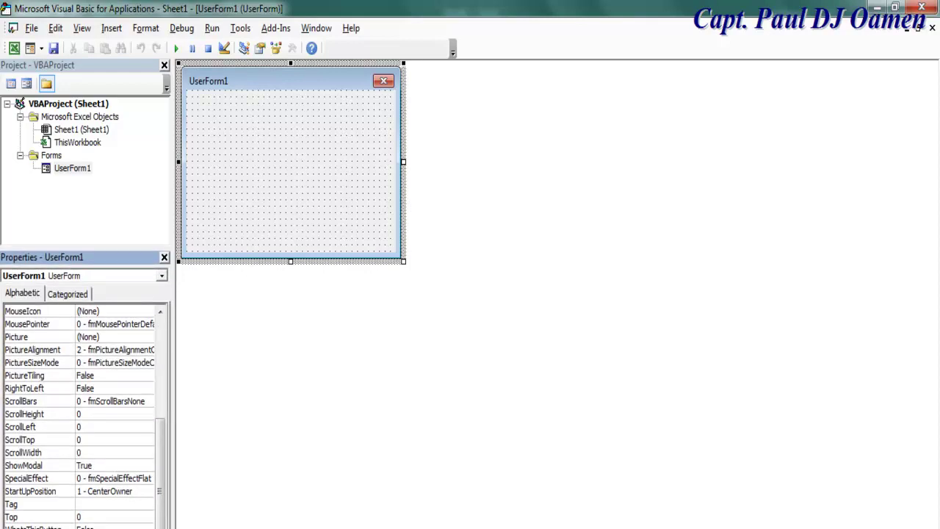
{"action": "left_click_drag", "start_coordinate": [92, 254], "coordinate": [428, 72]}
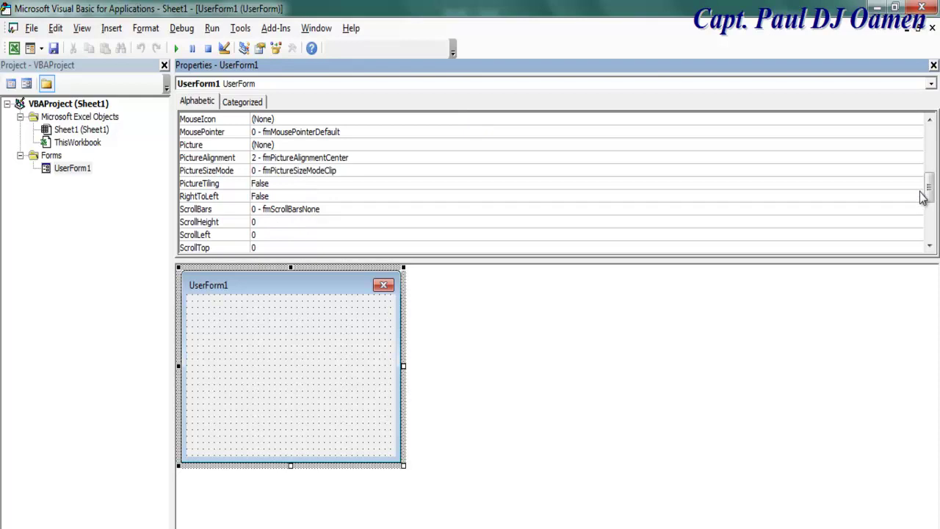
Set UserForm1's Width to 1024 and Height to 800 in Properties
{"action": "left_click_drag", "start_coordinate": [929, 185], "coordinate": [929, 216]}
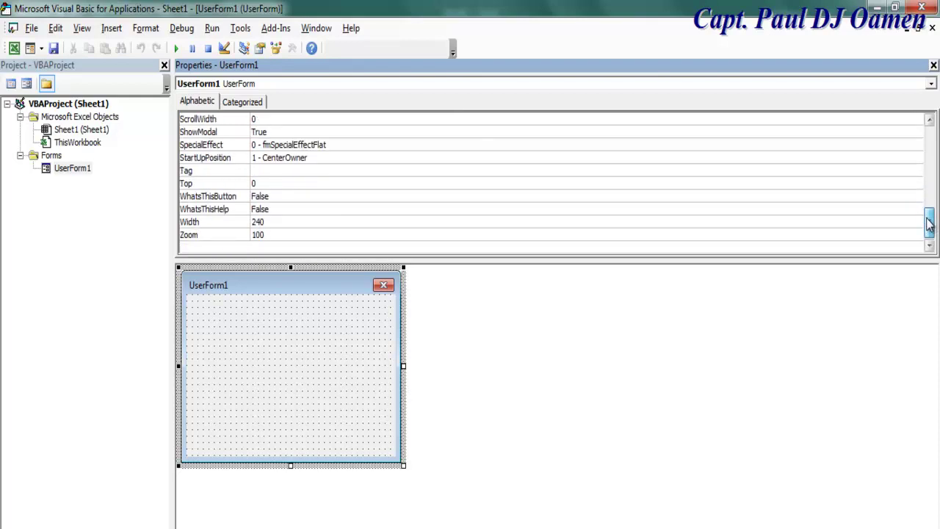
{"action": "left_click", "coordinate": [278, 221]}
{"action": "double_click", "coordinate": [278, 221]}
{"action": "type", "text": "10"}
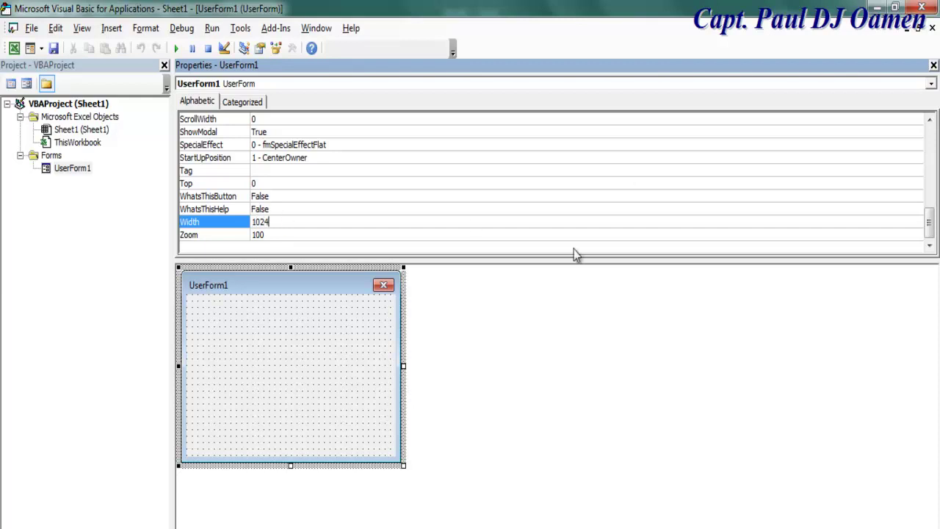
{"action": "left_click_drag", "start_coordinate": [929, 223], "coordinate": [930, 166]}
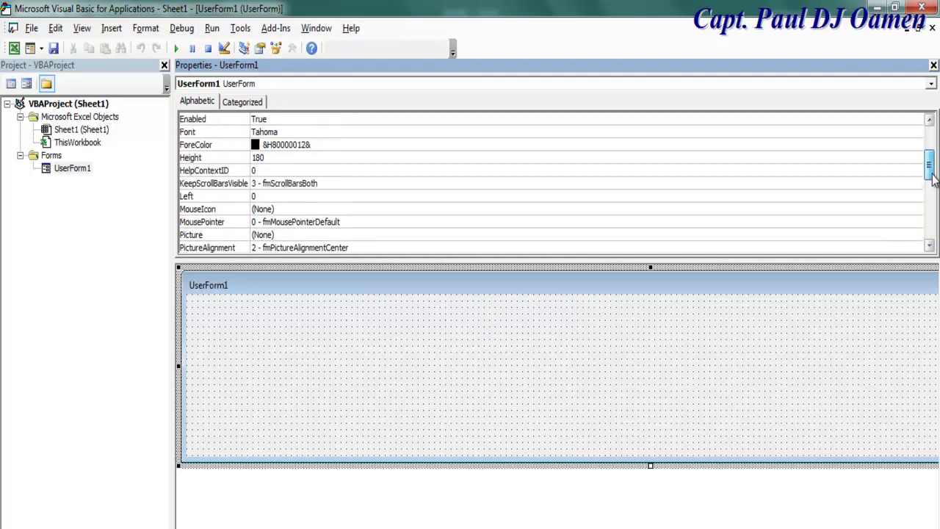
{"action": "left_click", "coordinate": [240, 162]}
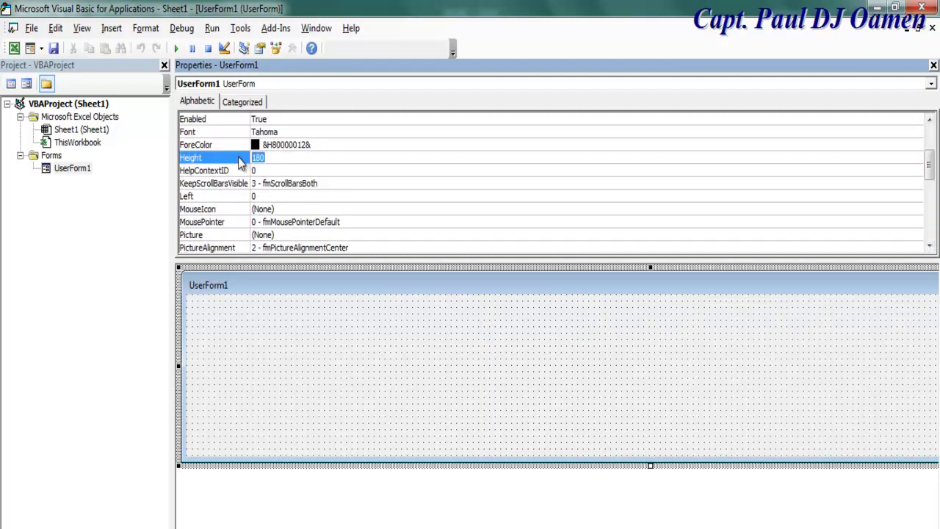
{"action": "type", "text": "8"}
{"action": "key", "text": "Return"}
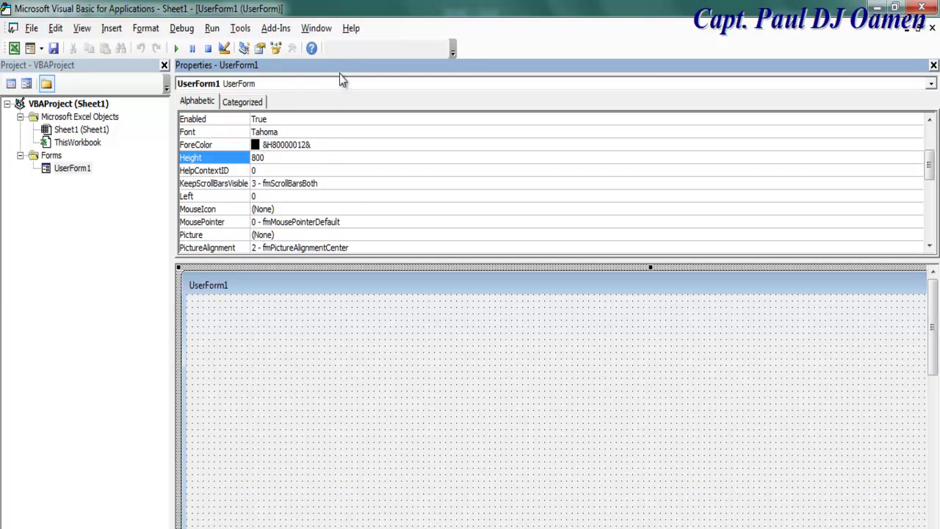
Set the form's BackColor to dark green &H00004000& from the Palette and redock Properties on the left
{"action": "left_click_drag", "start_coordinate": [928, 183], "coordinate": [930, 171]}
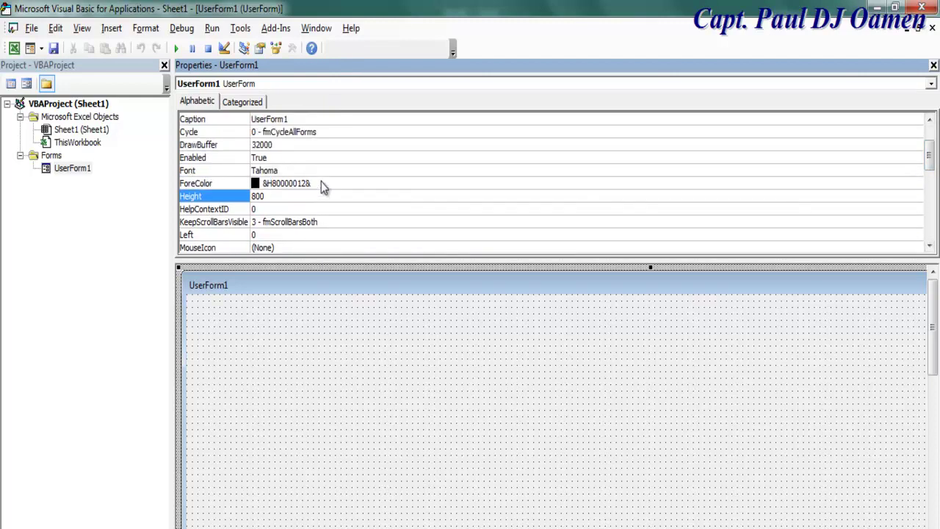
{"action": "left_click_drag", "start_coordinate": [933, 167], "coordinate": [930, 143]}
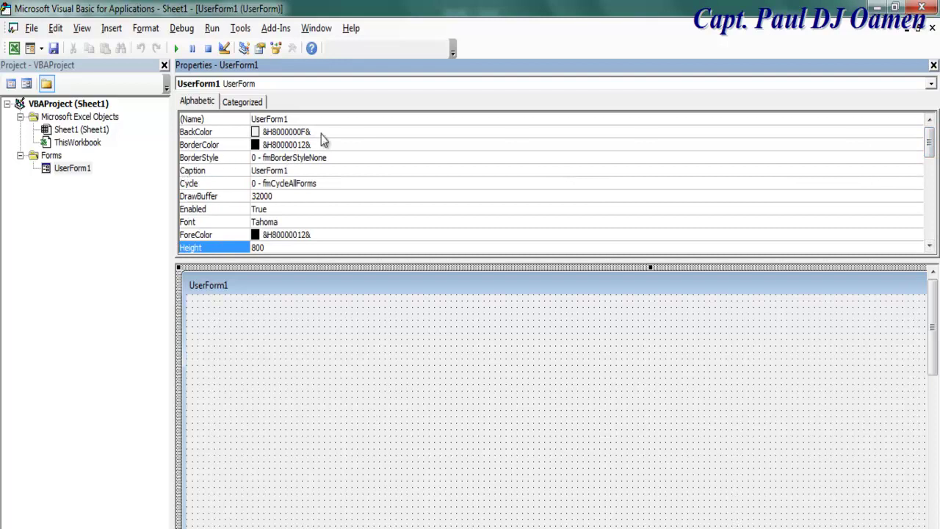
{"action": "left_click", "coordinate": [552, 134]}
{"action": "left_click", "coordinate": [918, 132]}
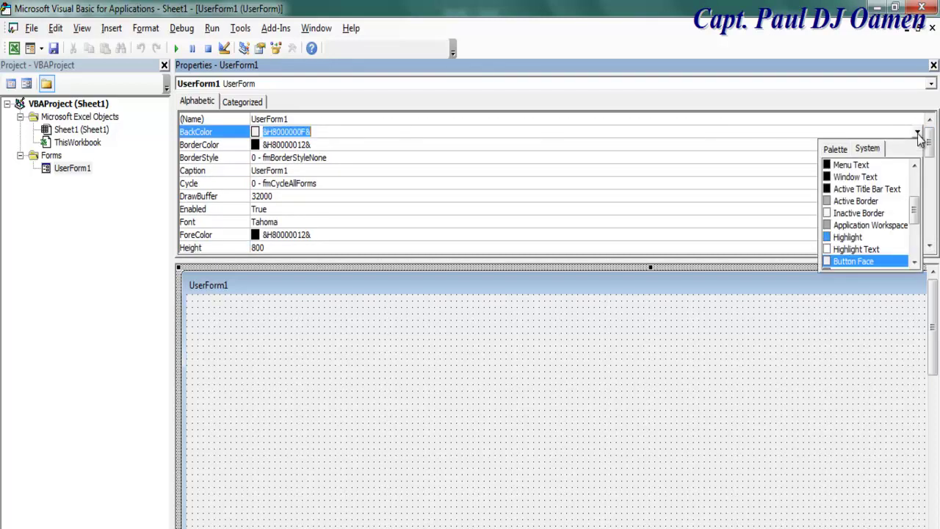
{"action": "left_click", "coordinate": [841, 151]}
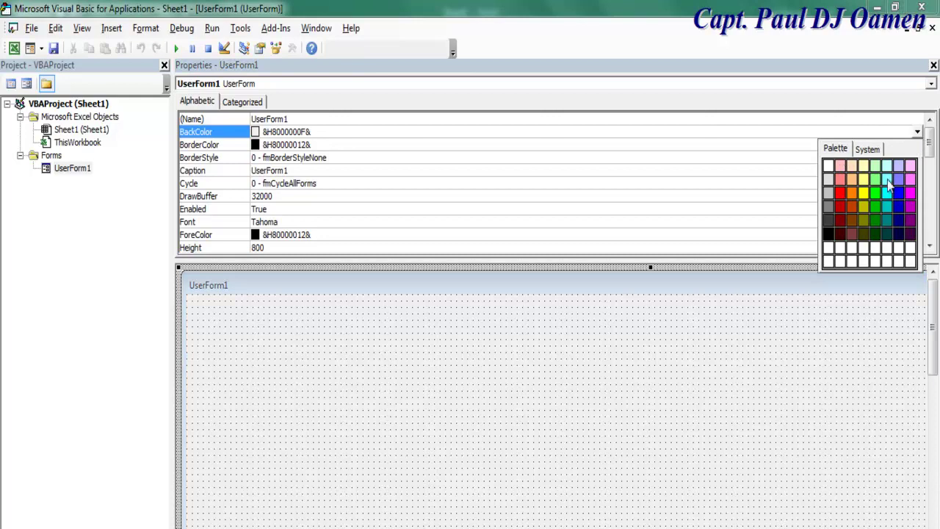
{"action": "left_click", "coordinate": [876, 235]}
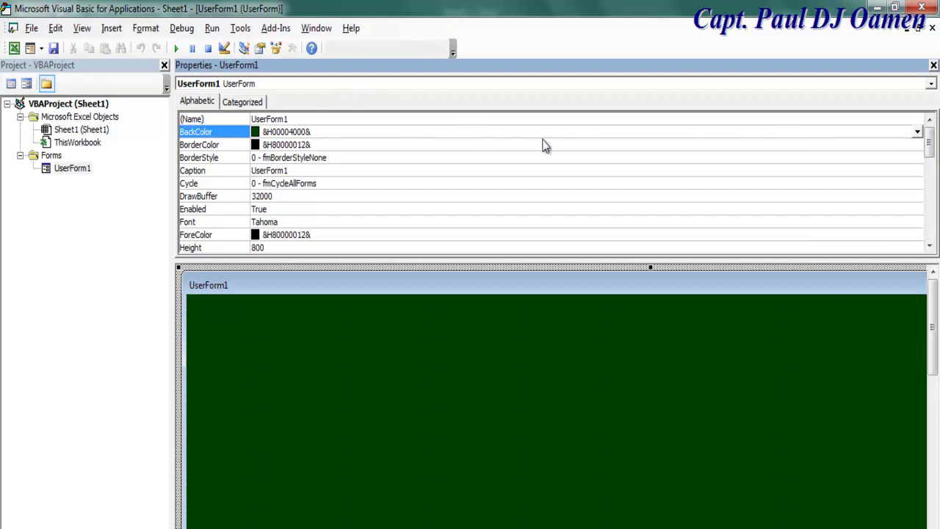
{"action": "left_click_drag", "start_coordinate": [511, 71], "coordinate": [28, 274]}
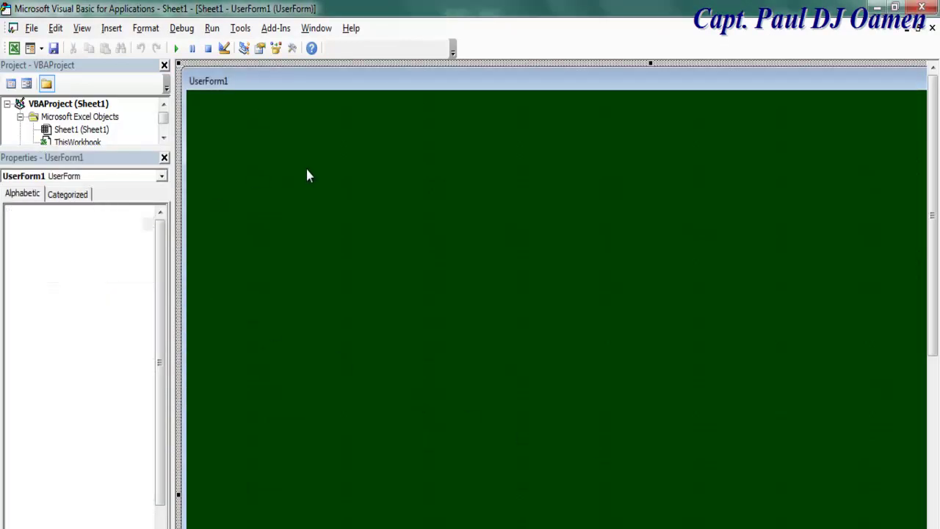
{"action": "left_click", "coordinate": [293, 54]}
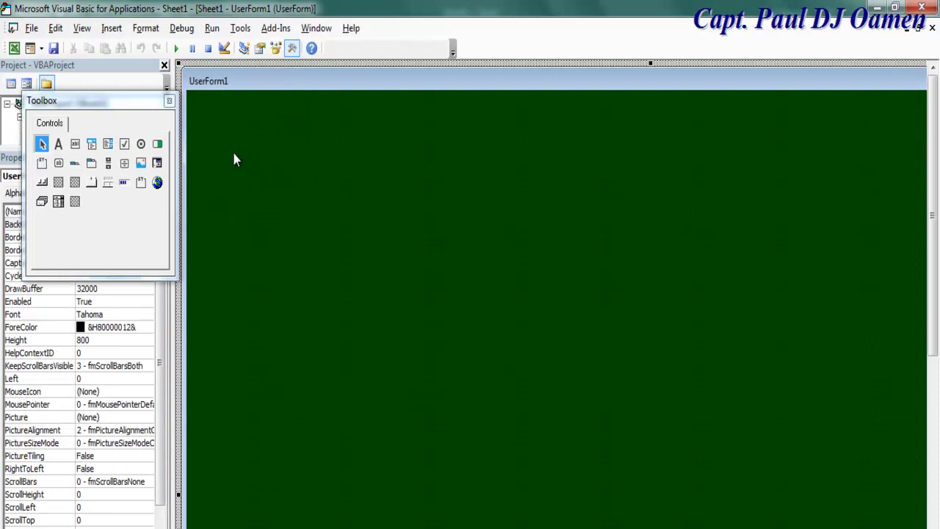
Draw a large frame near the form's upper left with the Frame tool
{"action": "left_click", "coordinate": [41, 163]}
{"action": "left_click_drag", "start_coordinate": [203, 116], "coordinate": [767, 459]}
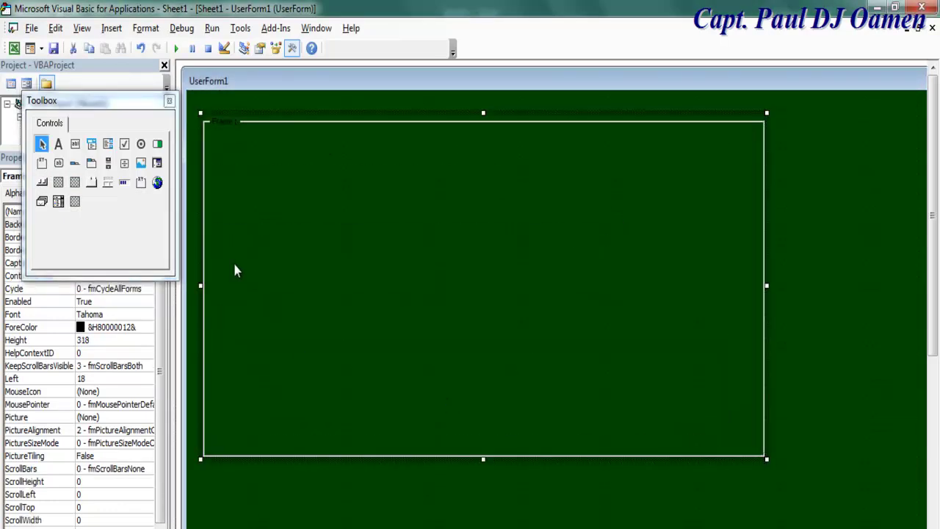
{"action": "left_click_drag", "start_coordinate": [121, 107], "coordinate": [886, 266]}
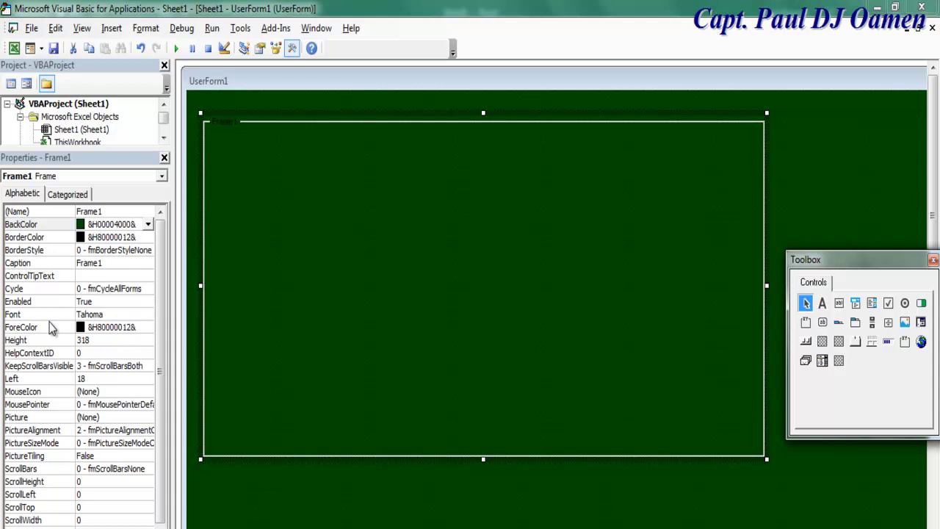
Set the frame's BackColor to light yellow &H00C0FFFF& from the Palette
{"action": "left_click", "coordinate": [147, 225]}
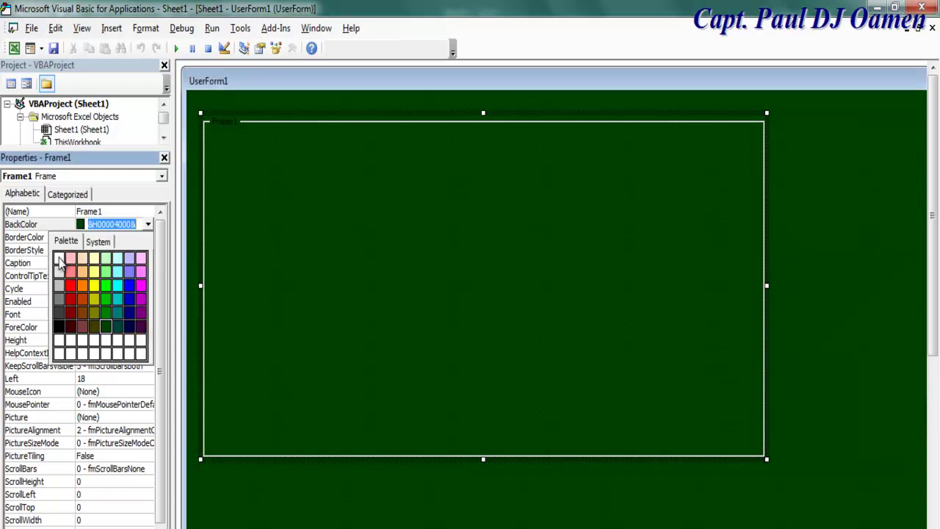
{"action": "left_click", "coordinate": [98, 260]}
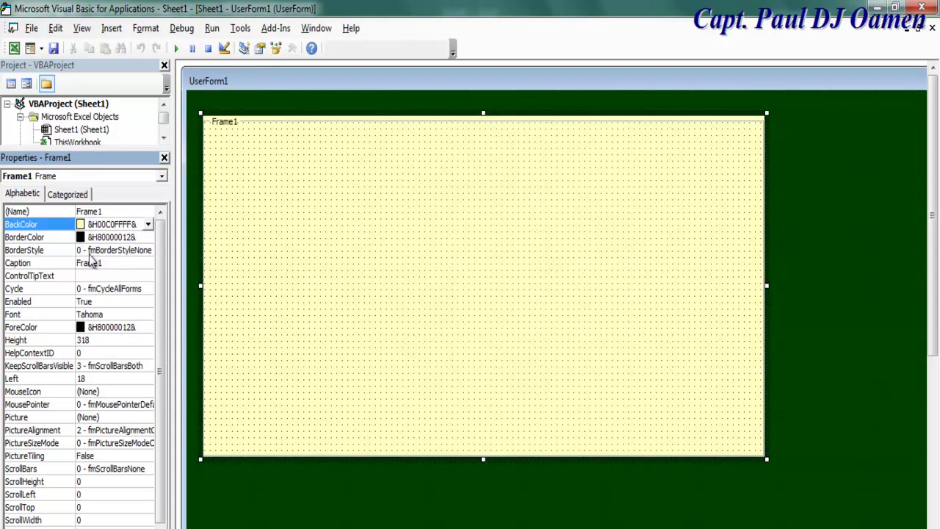
{"action": "left_click", "coordinate": [147, 224]}
{"action": "left_click", "coordinate": [60, 258]}
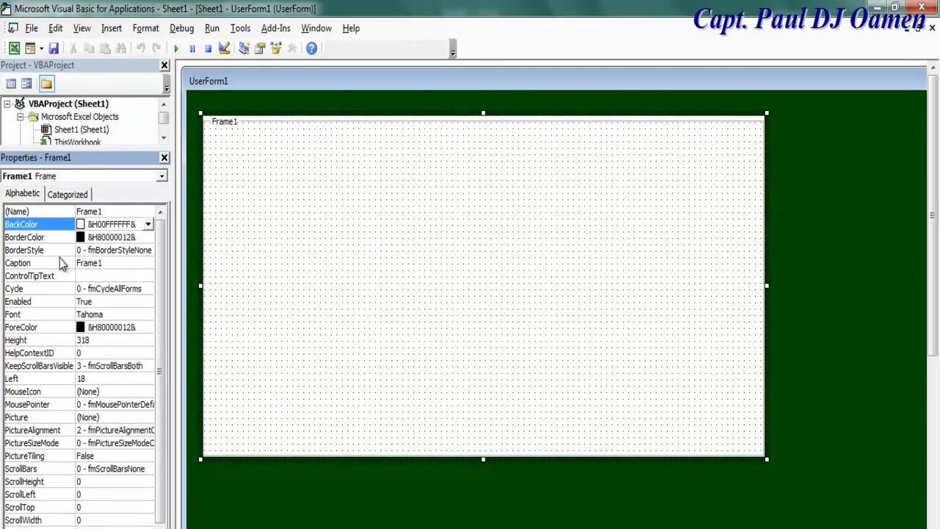
{"action": "left_click", "coordinate": [147, 224]}
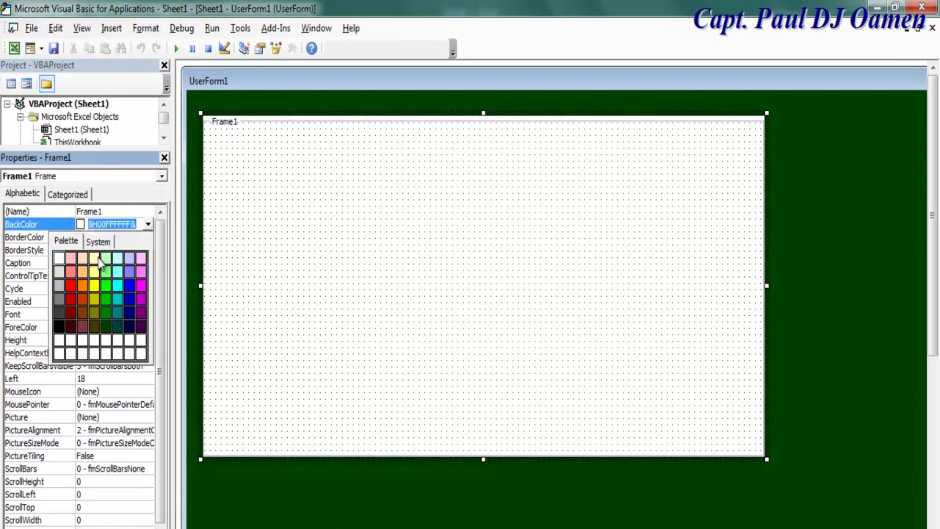
{"action": "left_click", "coordinate": [100, 263]}
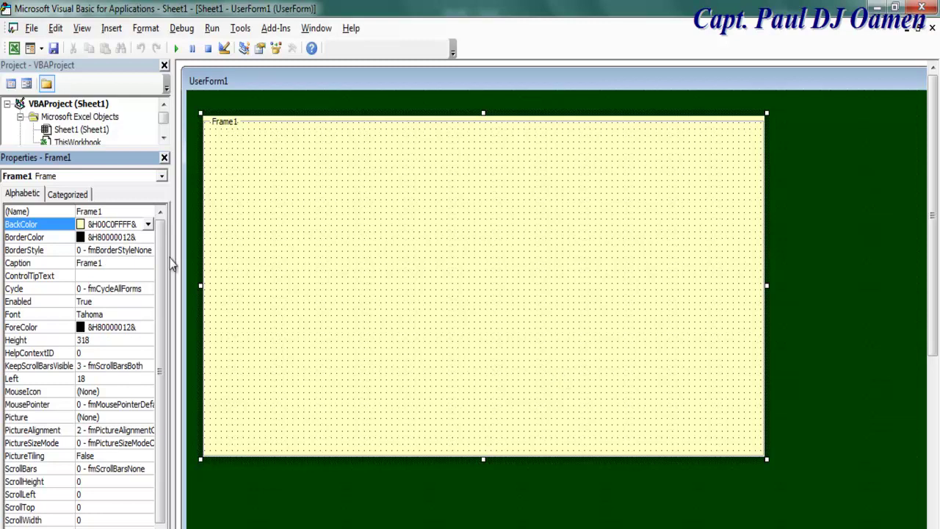
{"action": "left_click_drag", "start_coordinate": [159, 316], "coordinate": [156, 443]}
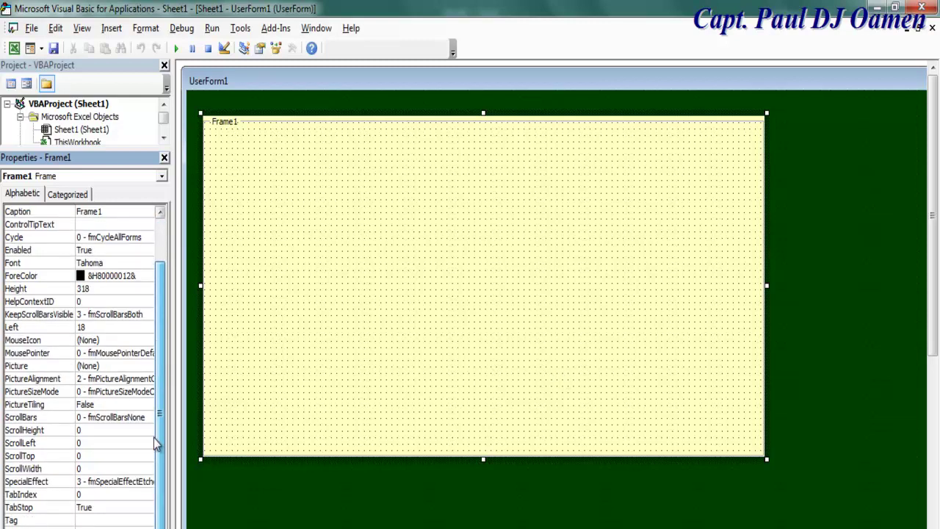
{"action": "left_click_drag", "start_coordinate": [156, 443], "coordinate": [176, 288]}
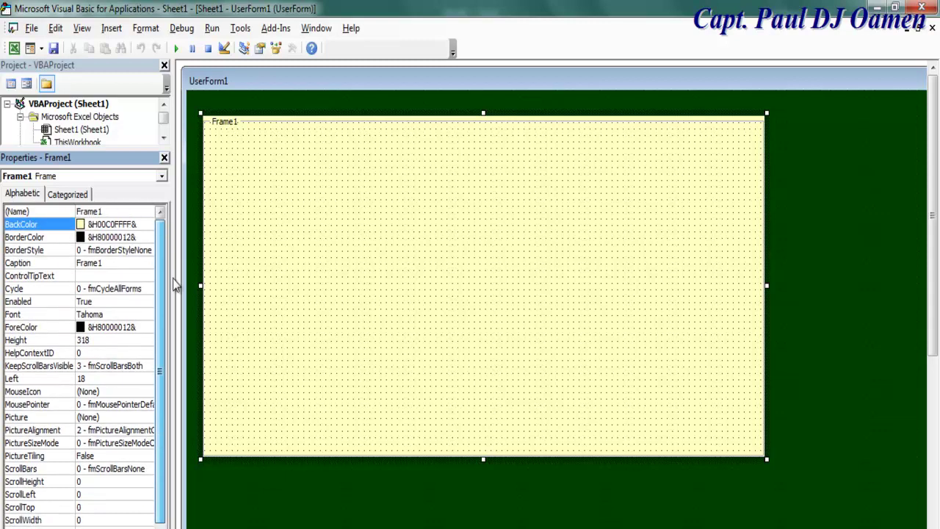
Clear the frame's Caption and shrink the frame to height 144
{"action": "left_click", "coordinate": [19, 265]}
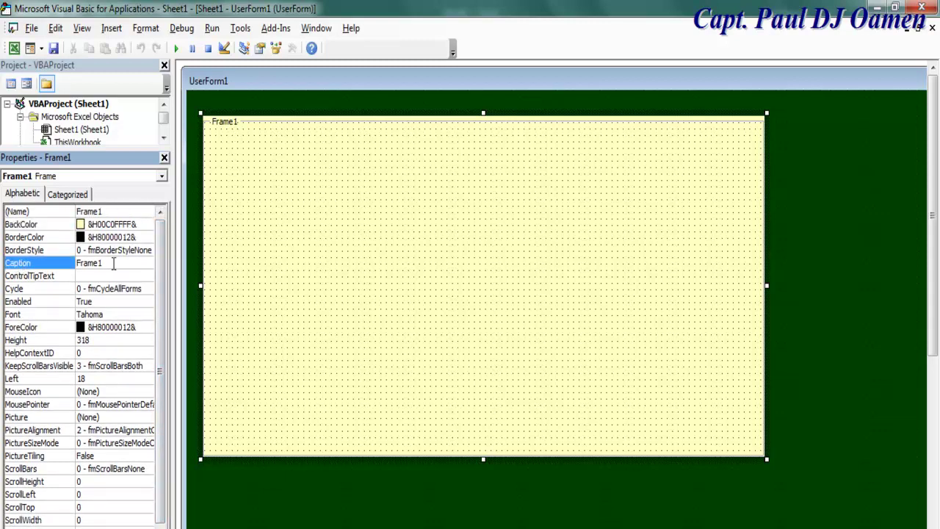
{"action": "left_click", "coordinate": [56, 266]}
{"action": "key", "text": "Delete"}
{"action": "left_click", "coordinate": [291, 290]}
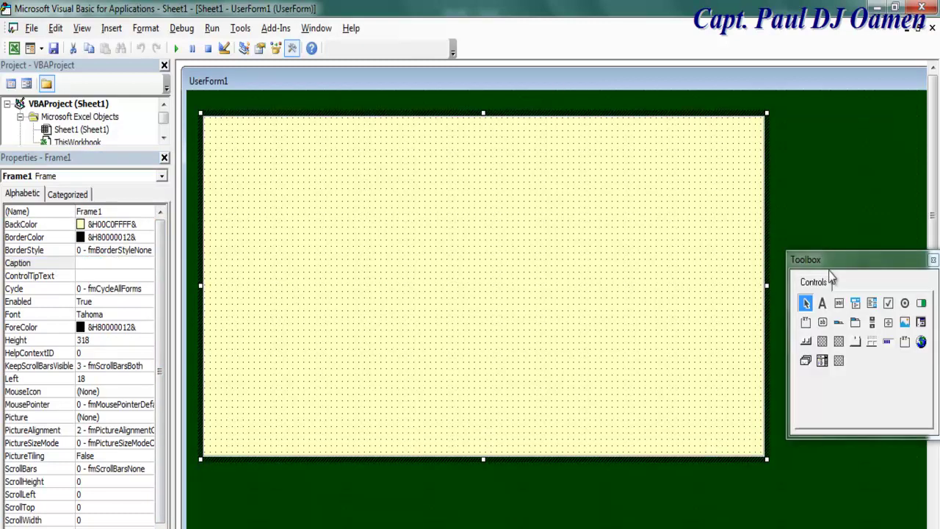
{"action": "left_click_drag", "start_coordinate": [835, 261], "coordinate": [40, 422]}
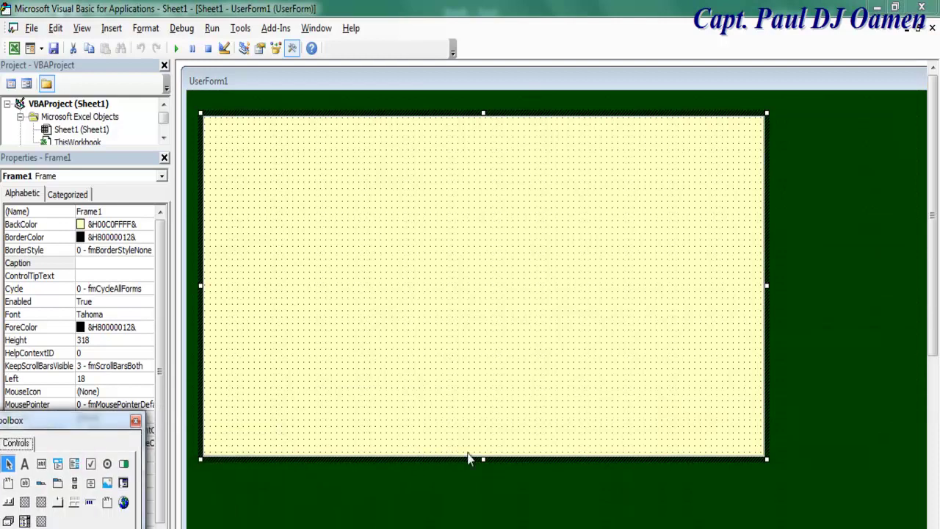
{"action": "left_click_drag", "start_coordinate": [767, 457], "coordinate": [621, 272]}
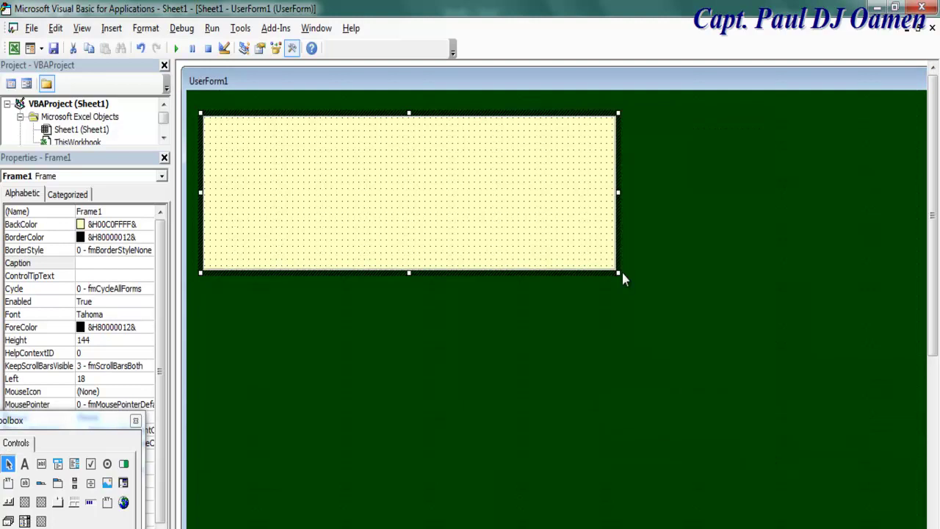
Copy the frame, paste two duplicates, and position them across the green form
{"action": "key", "text": "ctrl+c"}
{"action": "left_click", "coordinate": [649, 347]}
{"action": "key", "text": "ctrl+v"}
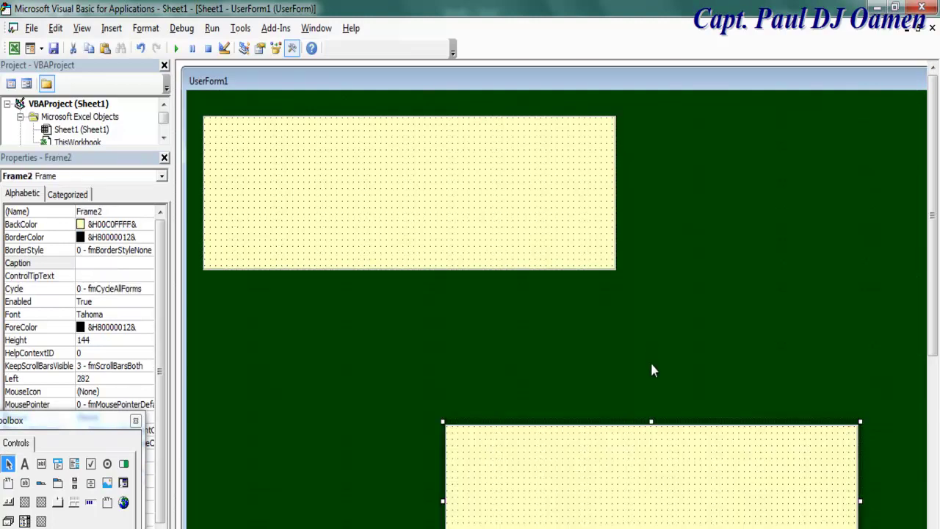
{"action": "left_click", "coordinate": [729, 344]}
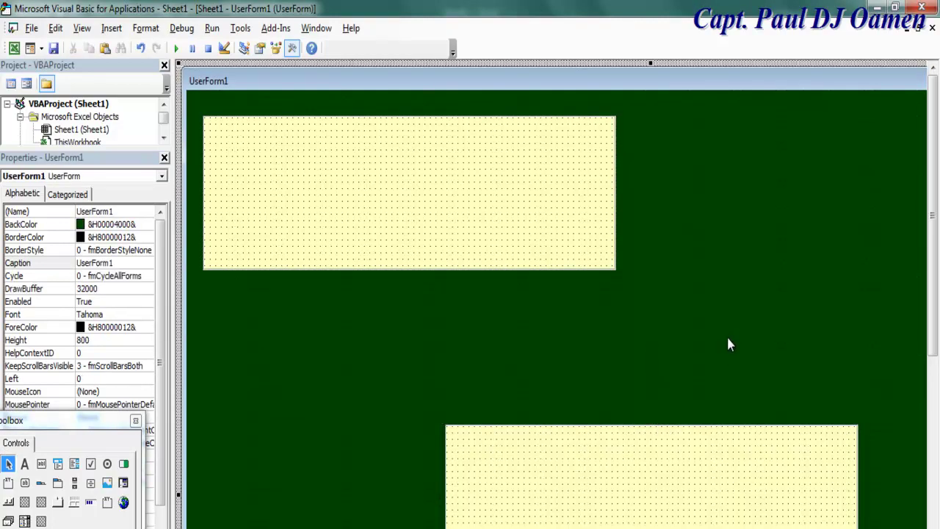
{"action": "key", "text": "ctrl+v"}
{"action": "left_click_drag", "start_coordinate": [488, 425], "coordinate": [707, 125]}
{"action": "left_click", "coordinate": [685, 433]}
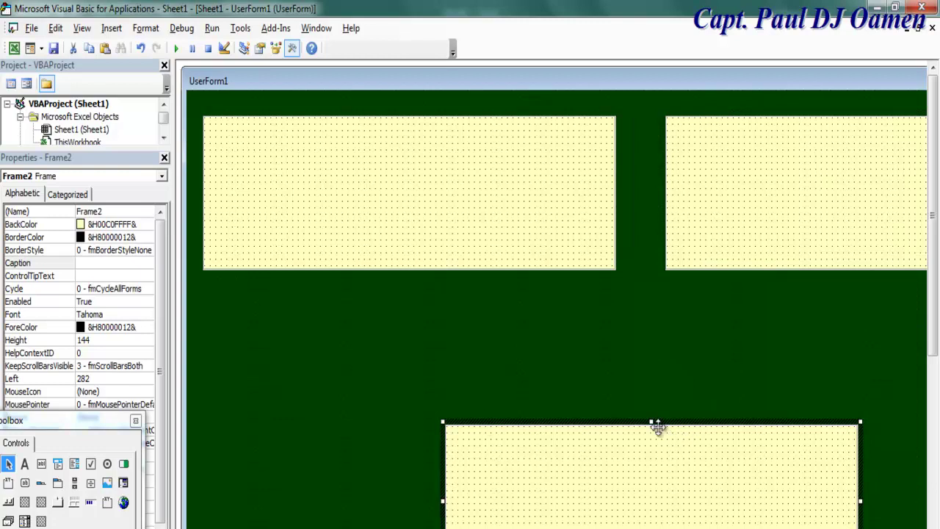
{"action": "left_click_drag", "start_coordinate": [648, 423], "coordinate": [406, 413]}
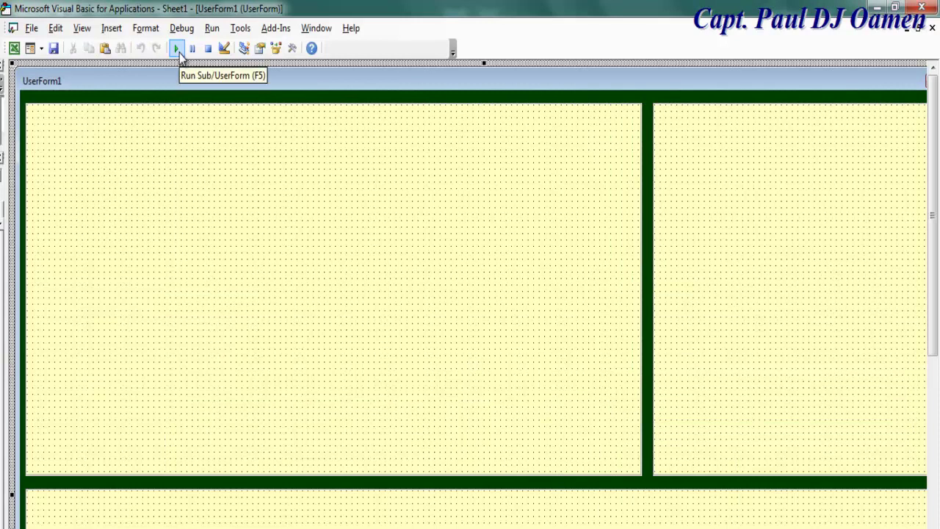
Test-run UserForm1 to preview the three yellow frames, then restore the Project and Properties panels
{"action": "left_click", "coordinate": [179, 49]}
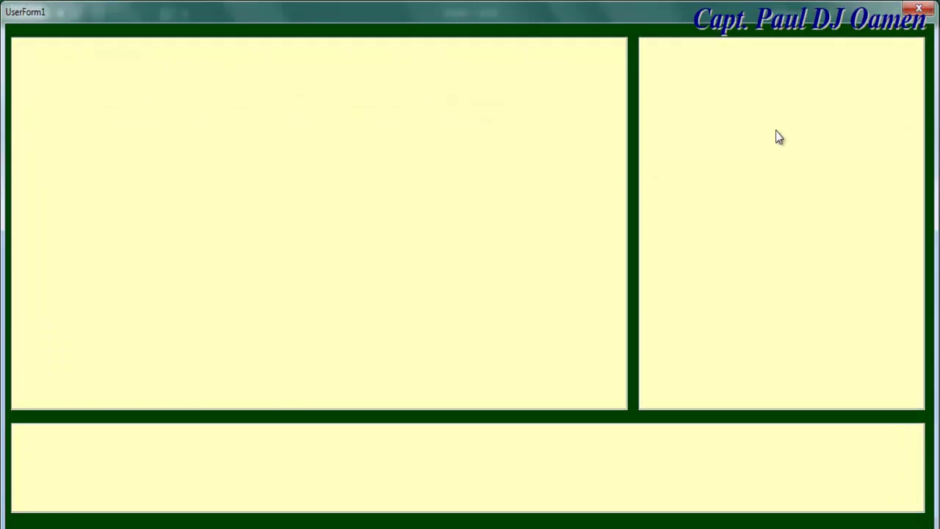
{"action": "left_click", "coordinate": [919, 11]}
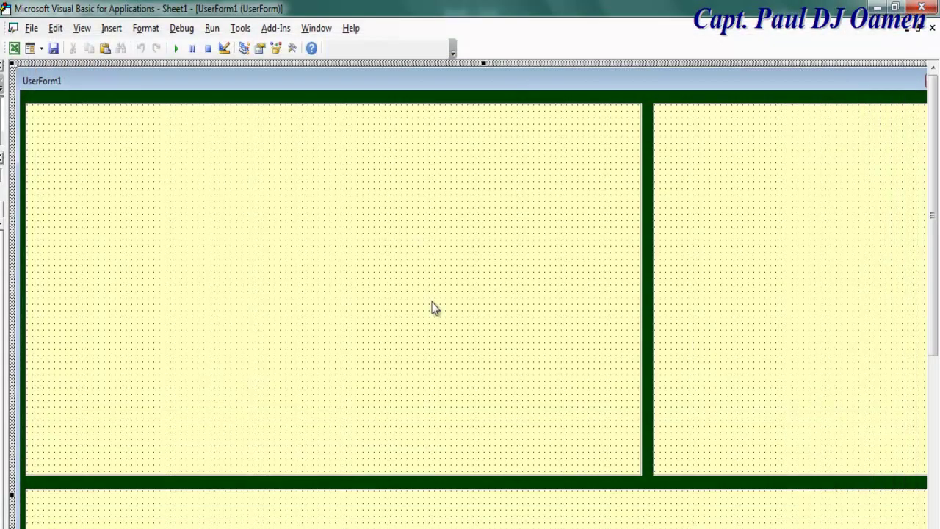
{"action": "left_click_drag", "start_coordinate": [933, 247], "coordinate": [933, 448]}
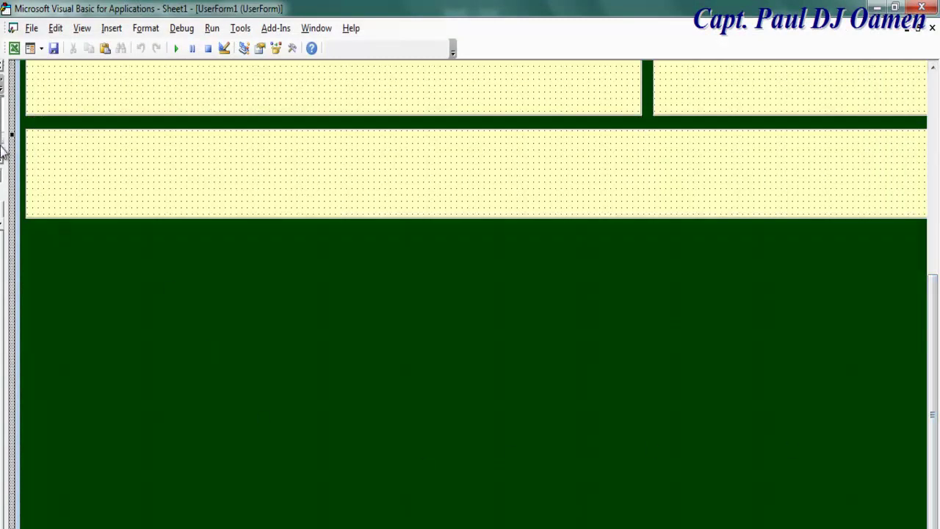
{"action": "left_click_drag", "start_coordinate": [15, 150], "coordinate": [149, 158]}
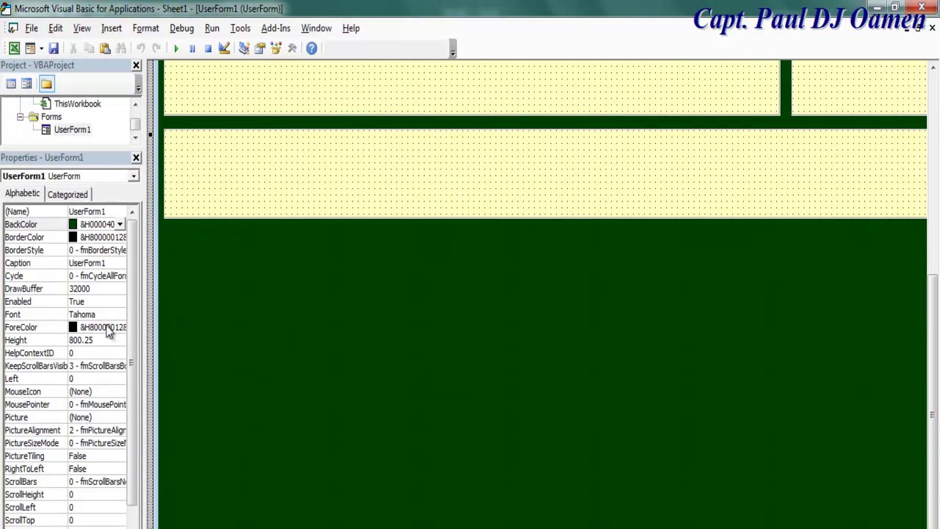
Make the form background light yellow and all three frames dark green &H00004000&
{"action": "left_click", "coordinate": [119, 224]}
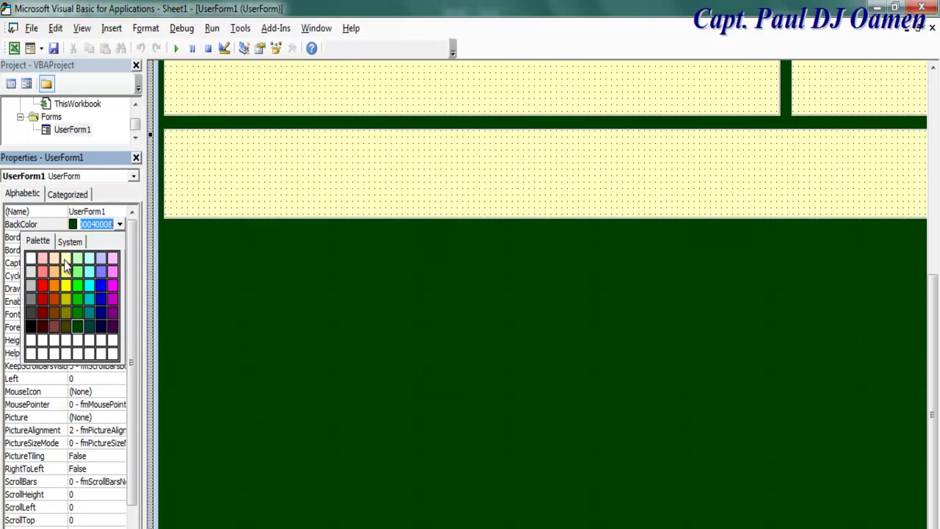
{"action": "left_click", "coordinate": [67, 268]}
{"action": "left_click", "coordinate": [433, 185]}
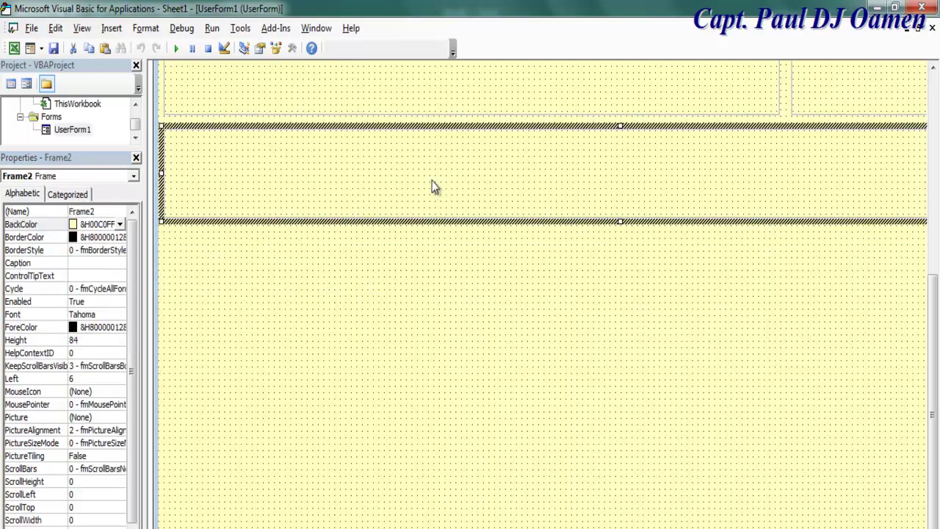
{"action": "left_click", "coordinate": [516, 85], "text": "ctrl"}
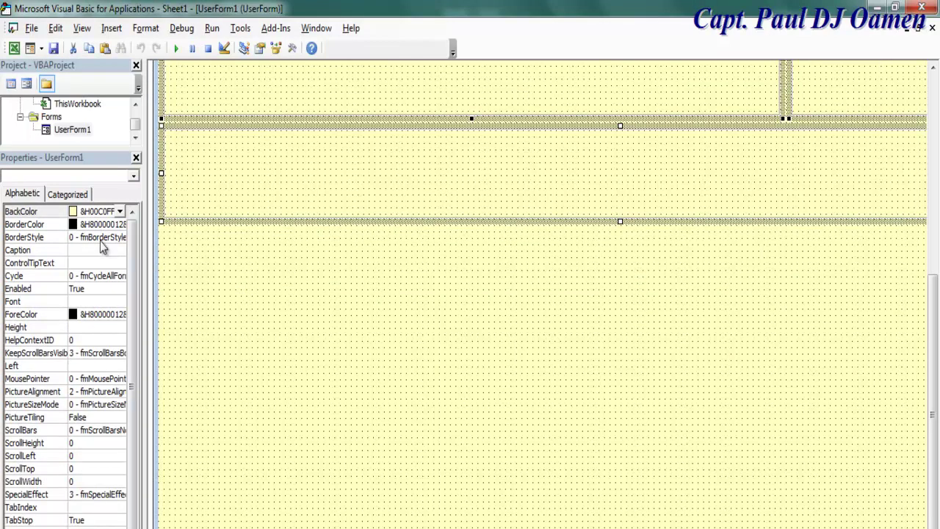
{"action": "left_click", "coordinate": [120, 212]}
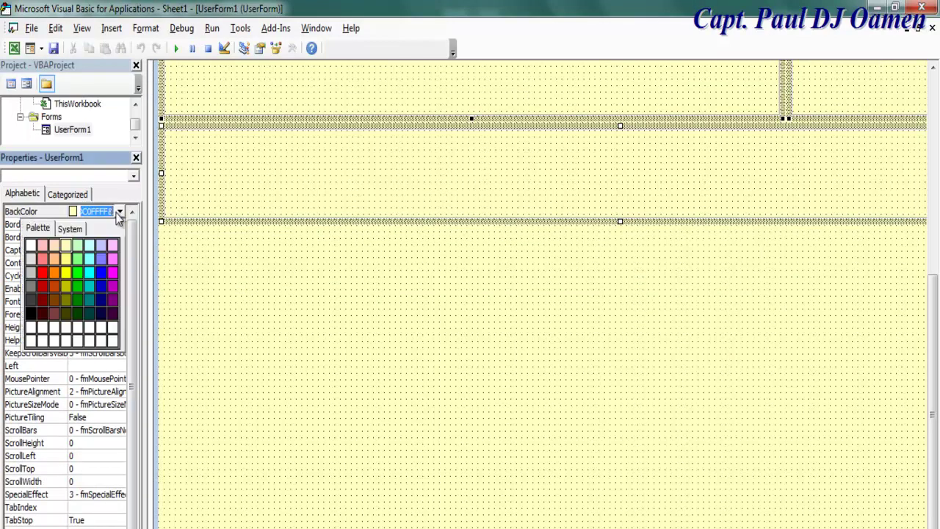
{"action": "left_click", "coordinate": [82, 315]}
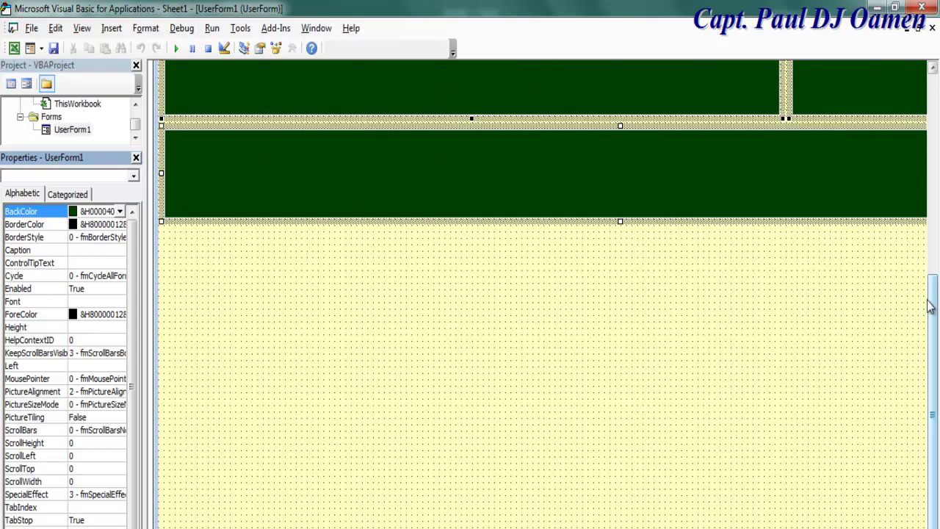
{"action": "left_click_drag", "start_coordinate": [933, 304], "coordinate": [933, 132]}
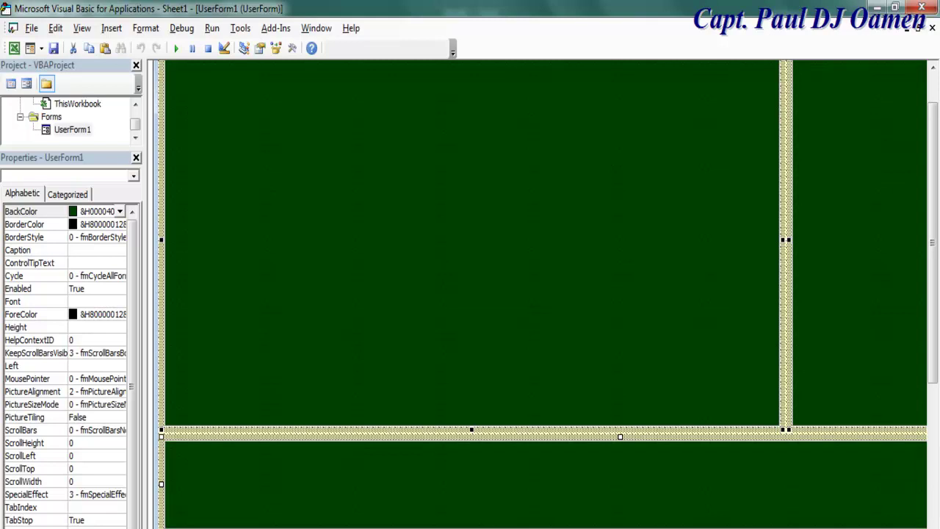
Draw an inner frame inside the left green frame and give it a light-yellow background
{"action": "left_click", "coordinate": [223, 489]}
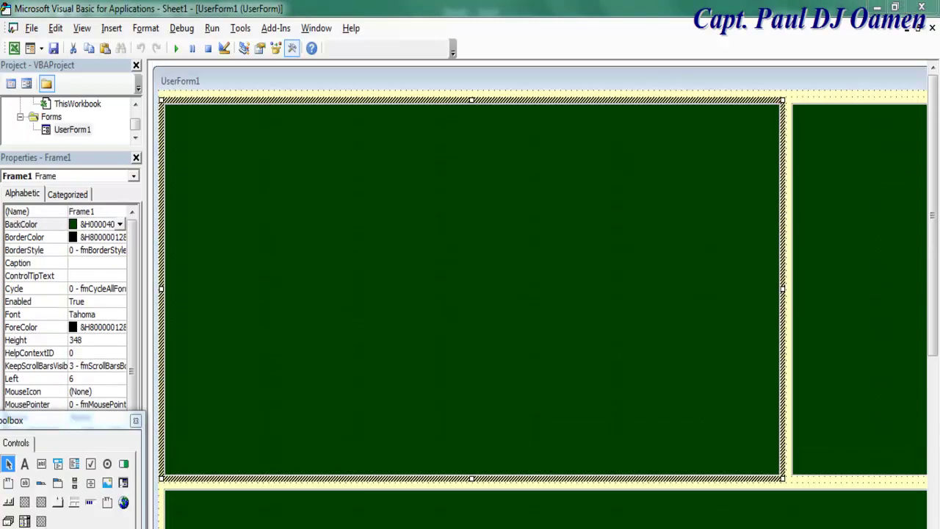
{"action": "left_click", "coordinate": [9, 483]}
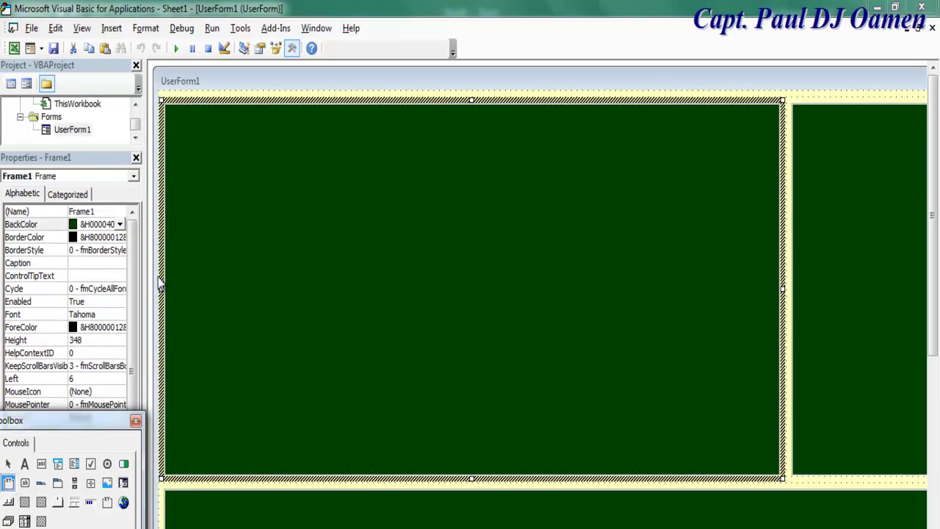
{"action": "left_click_drag", "start_coordinate": [177, 119], "coordinate": [771, 464]}
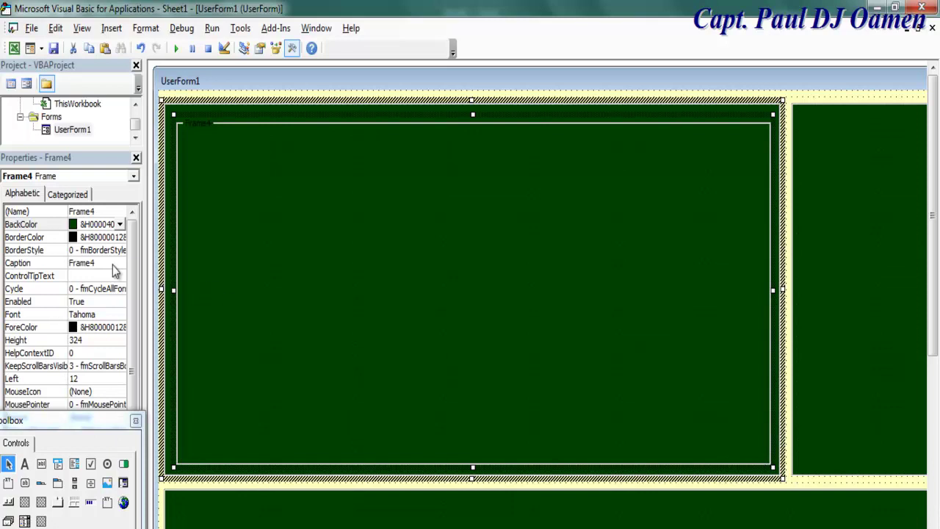
{"action": "left_click", "coordinate": [120, 224]}
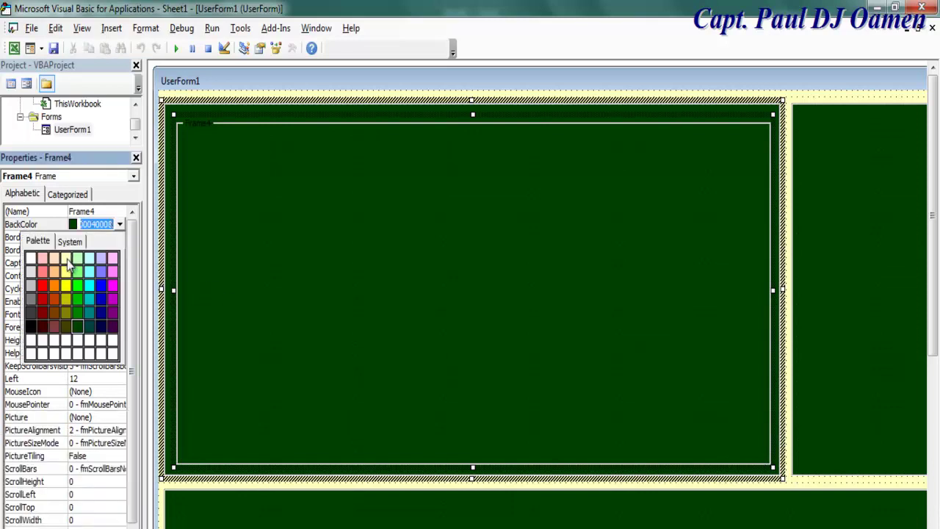
{"action": "left_click", "coordinate": [66, 260]}
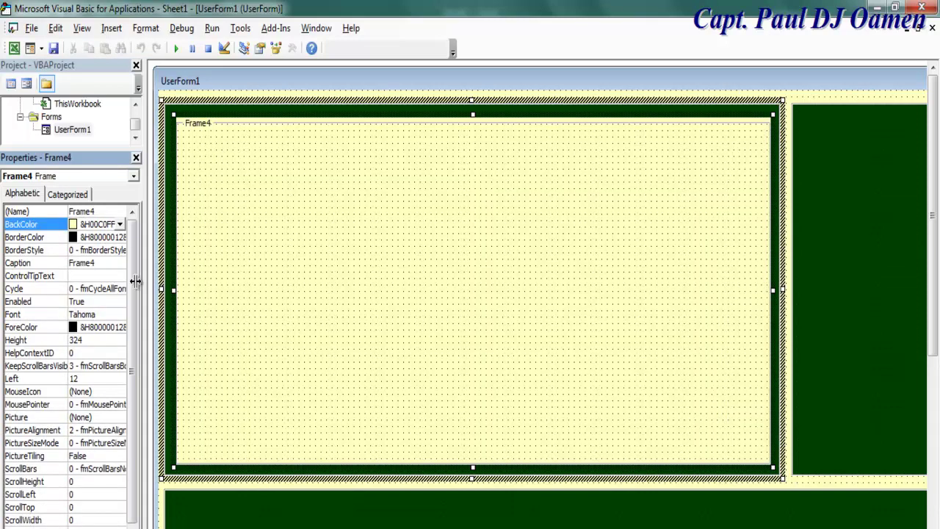
Clear the inner frame's caption and paste a copy into the right green frame
{"action": "left_click", "coordinate": [110, 262]}
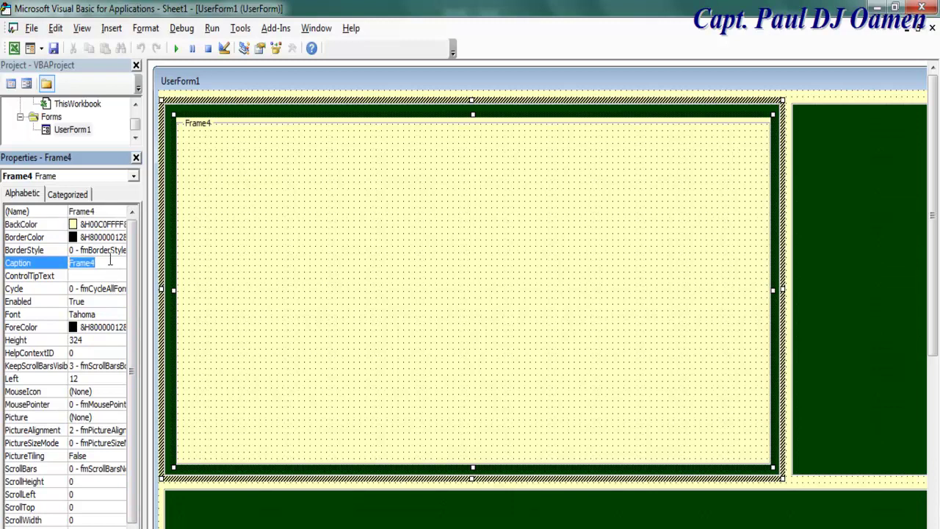
{"action": "key", "text": "BackSpace"}
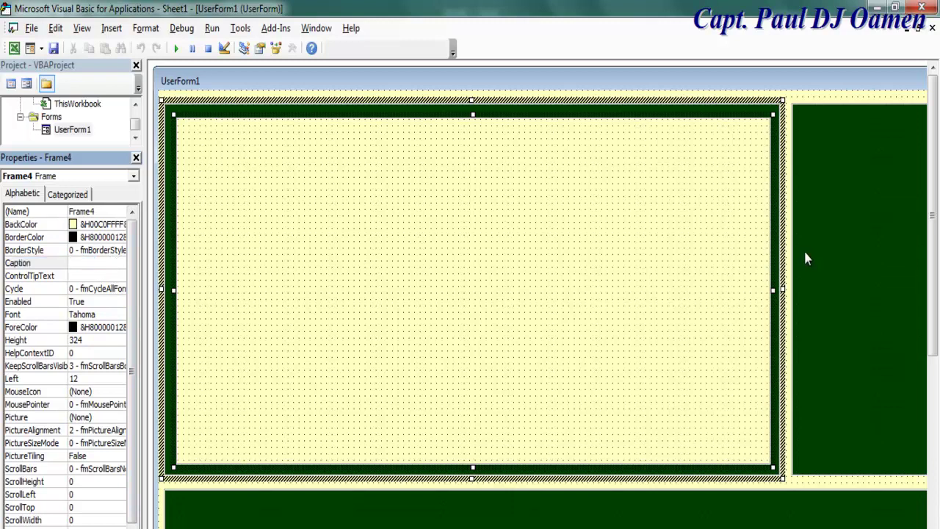
{"action": "left_click", "coordinate": [470, 291]}
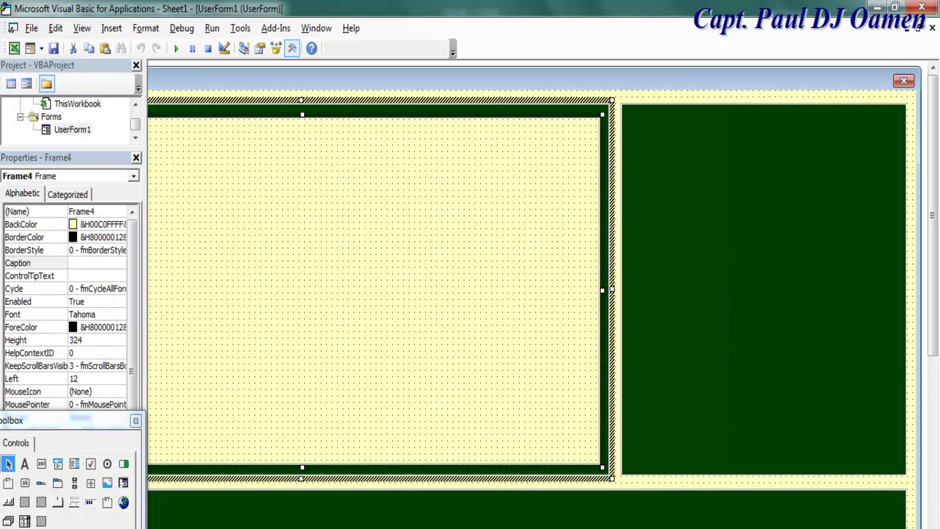
{"action": "key", "text": "ctrl+v"}
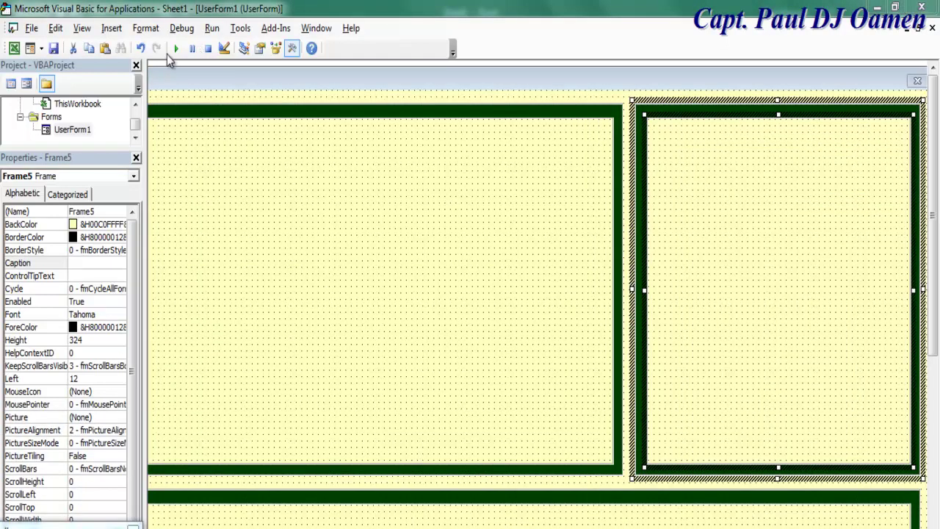
Test-run UserForm1 to check the yellow inner frames, then place the Toolbox over the designer
{"action": "left_click", "coordinate": [175, 49]}
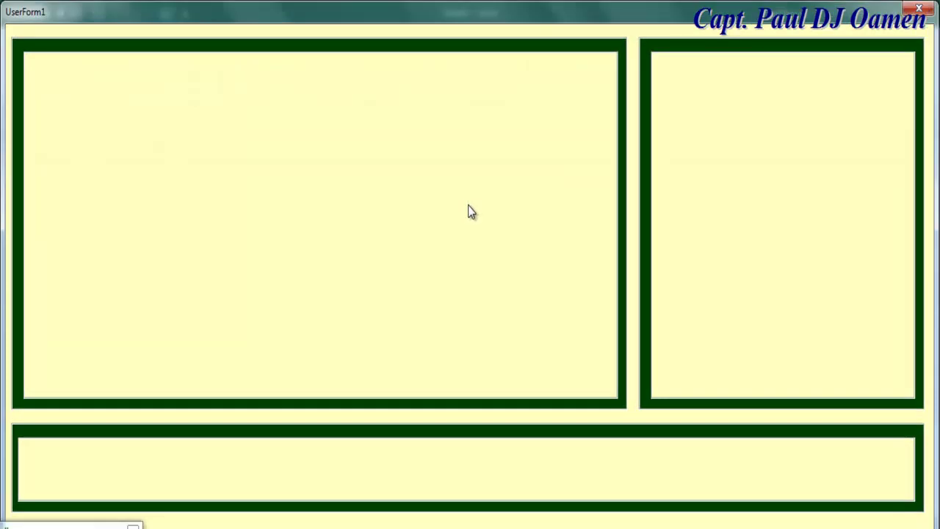
{"action": "left_click", "coordinate": [919, 8]}
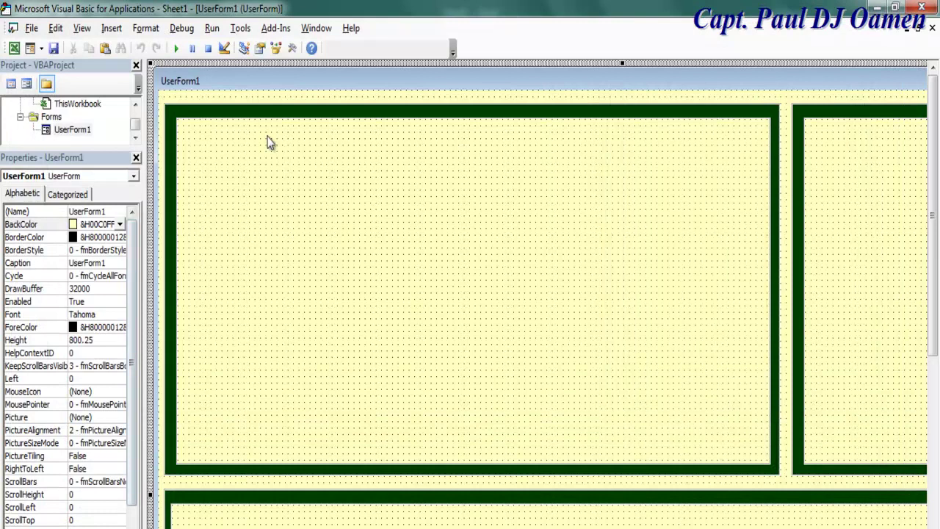
{"action": "left_click", "coordinate": [292, 48]}
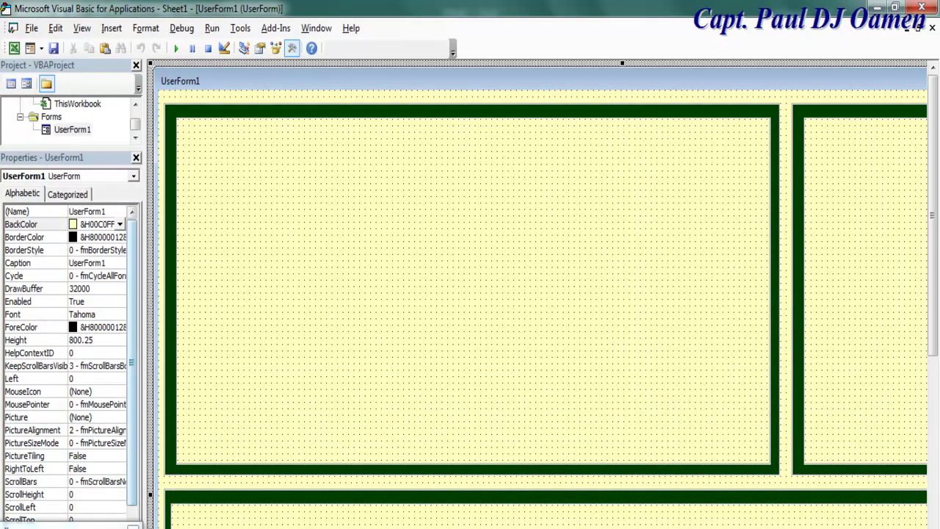
{"action": "left_click_drag", "start_coordinate": [96, 504], "coordinate": [798, 212]}
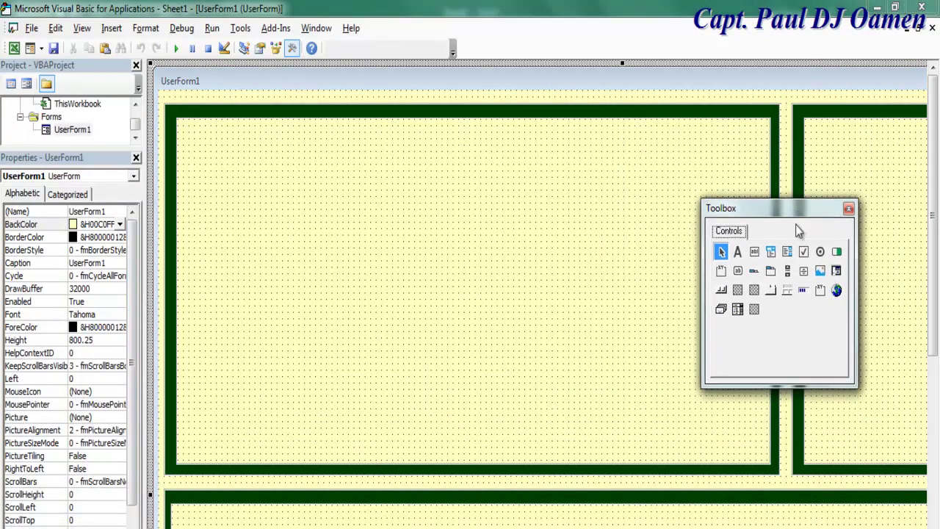
Draw Label1 at the inner frame's top-left with TextBox1 beside it
{"action": "left_click", "coordinate": [738, 252]}
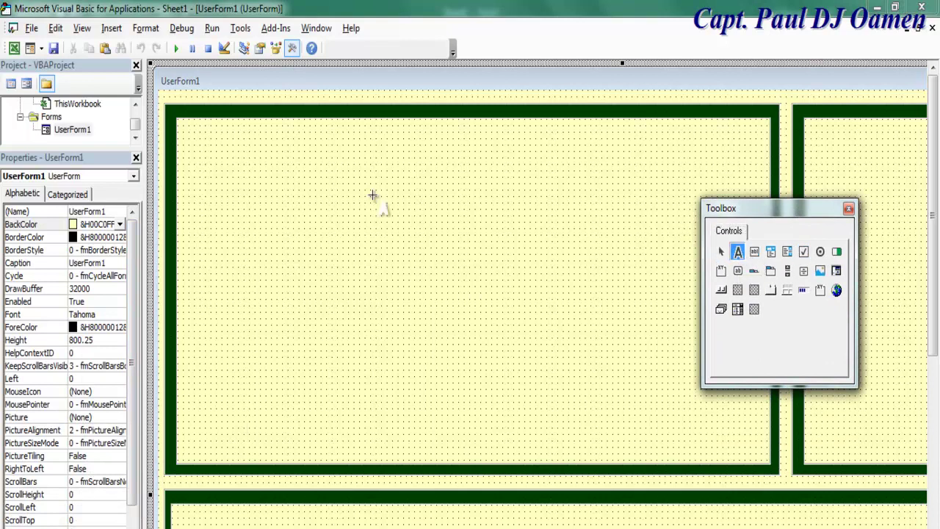
{"action": "left_click_drag", "start_coordinate": [196, 147], "coordinate": [251, 179]}
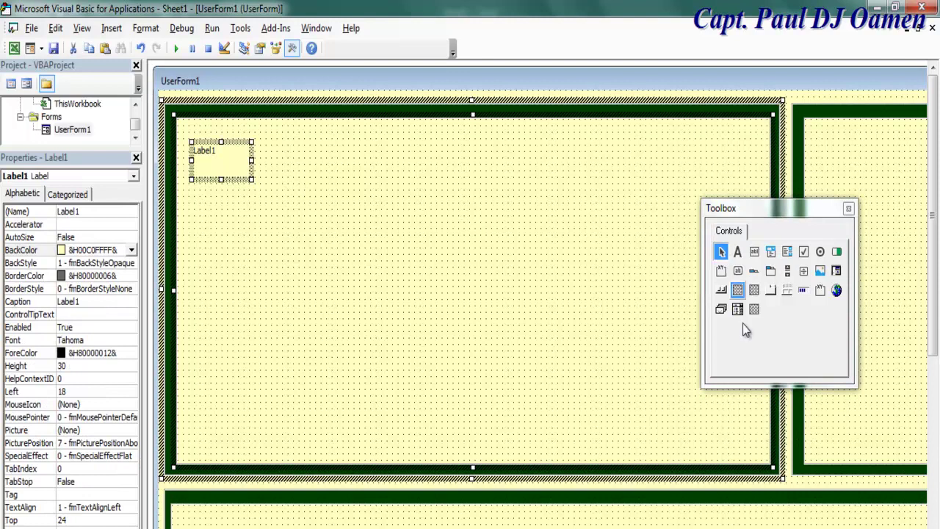
{"action": "left_click", "coordinate": [755, 253]}
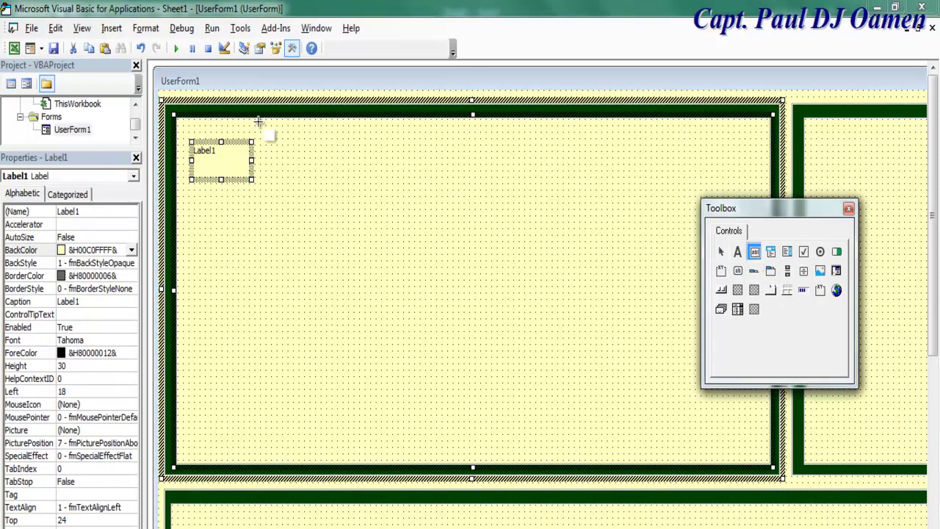
{"action": "left_click_drag", "start_coordinate": [266, 139], "coordinate": [373, 178]}
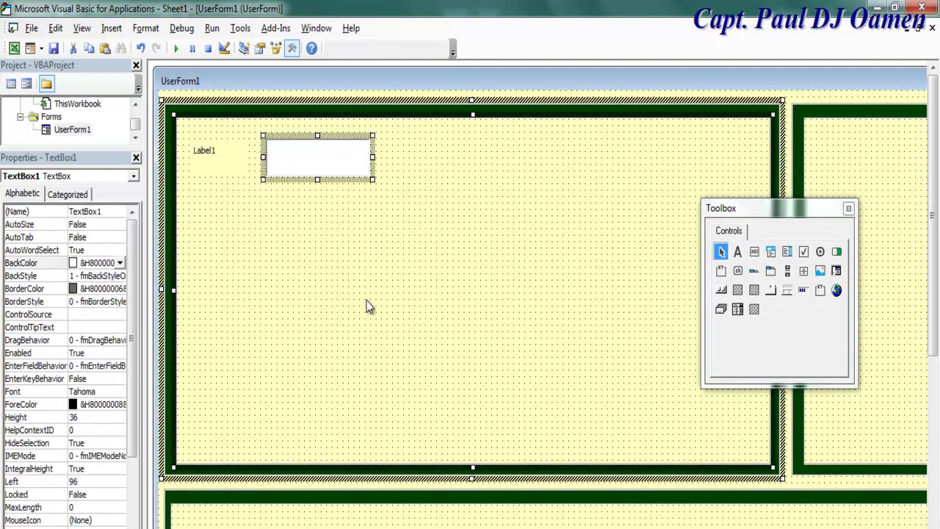
Give Label1 and TextBox1 a bold, size 16 font
{"action": "left_click", "coordinate": [205, 157]}
{"action": "left_click", "coordinate": [294, 169]}
{"action": "left_click", "coordinate": [207, 169], "text": "ctrl"}
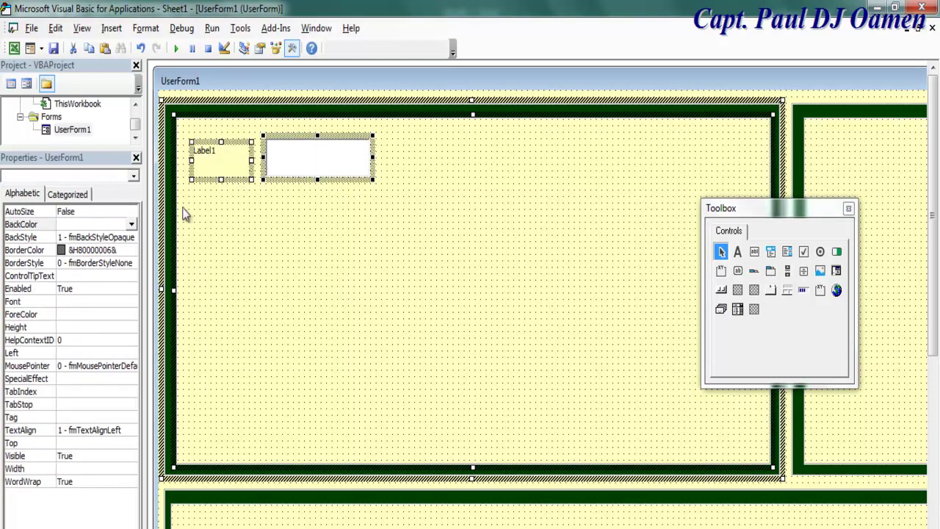
{"action": "left_click", "coordinate": [89, 303]}
{"action": "left_click", "coordinate": [129, 302]}
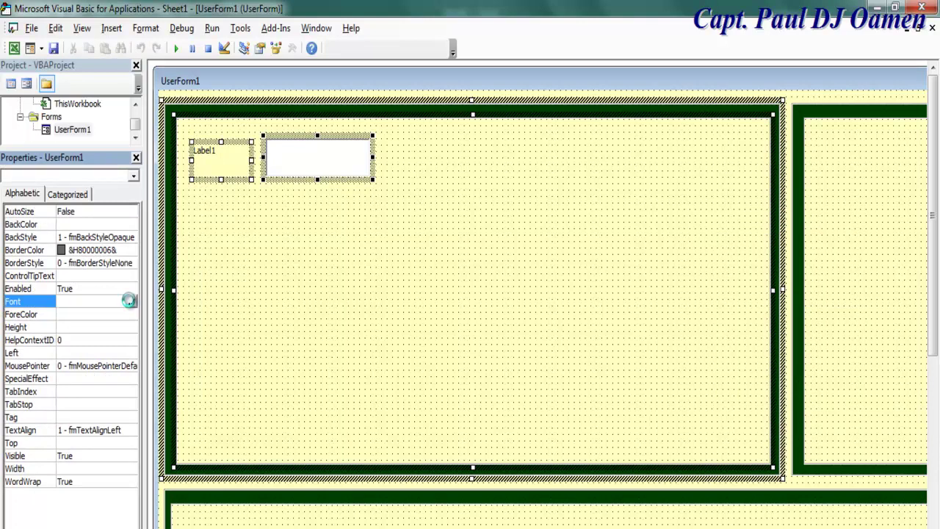
{"action": "left_click", "coordinate": [152, 176]}
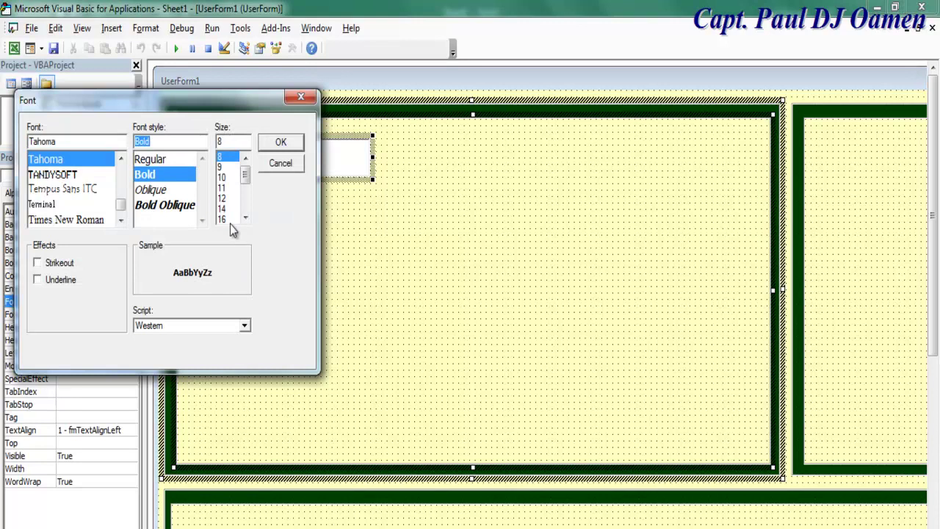
{"action": "left_click", "coordinate": [222, 220]}
{"action": "left_click", "coordinate": [280, 143]}
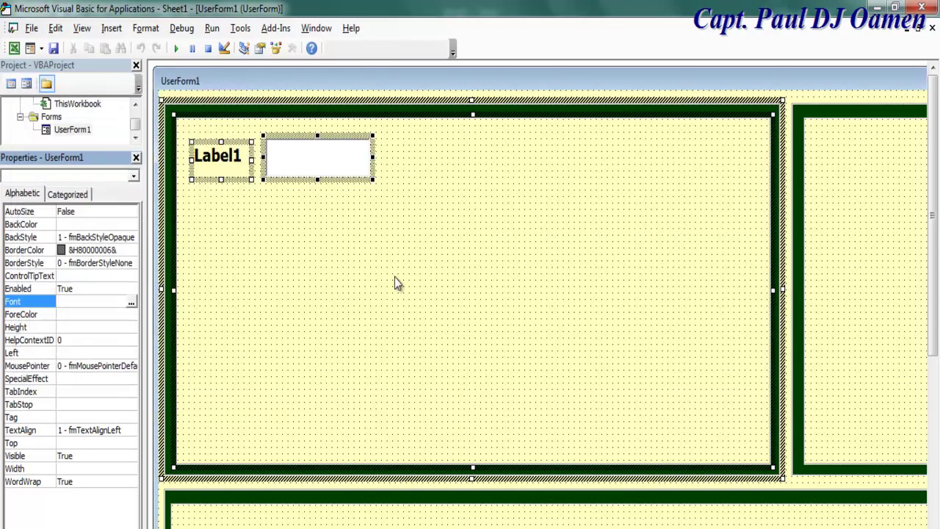
Nudge Label1 and its text box up-left, and set the right-hand TextBox18's MultiLine to True
{"action": "left_click", "coordinate": [292, 141]}
{"action": "left_click_drag", "start_coordinate": [287, 138], "coordinate": [347, 130]}
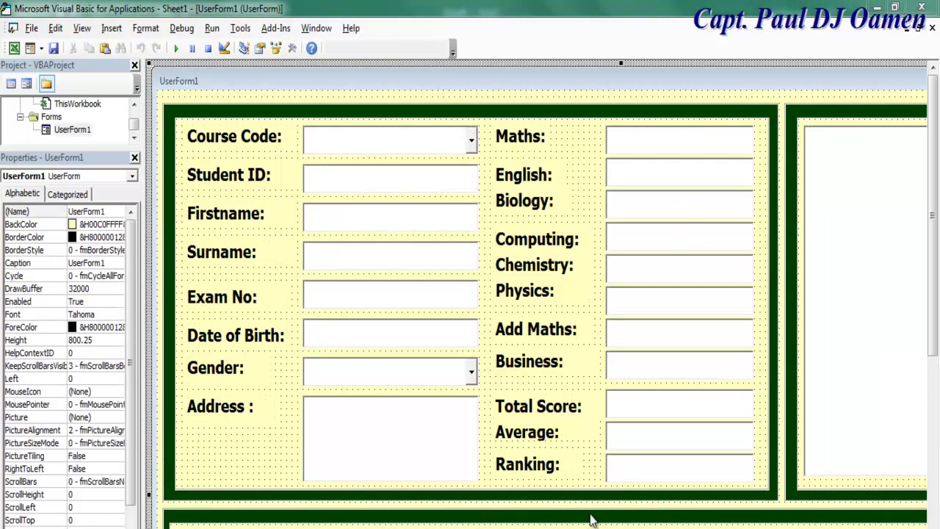
{"action": "left_click", "coordinate": [857, 258]}
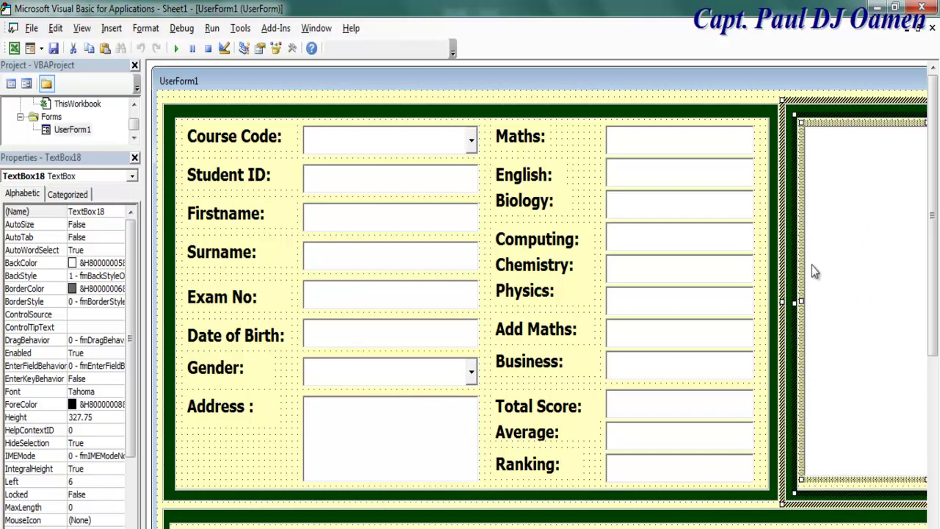
{"action": "left_click_drag", "start_coordinate": [130, 381], "coordinate": [128, 500]}
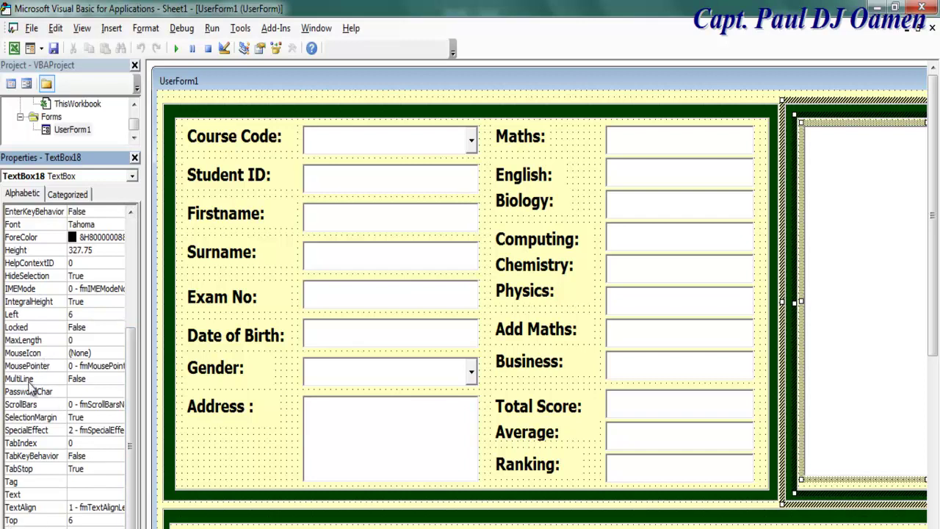
{"action": "left_click", "coordinate": [111, 379]}
{"action": "left_click", "coordinate": [118, 378]}
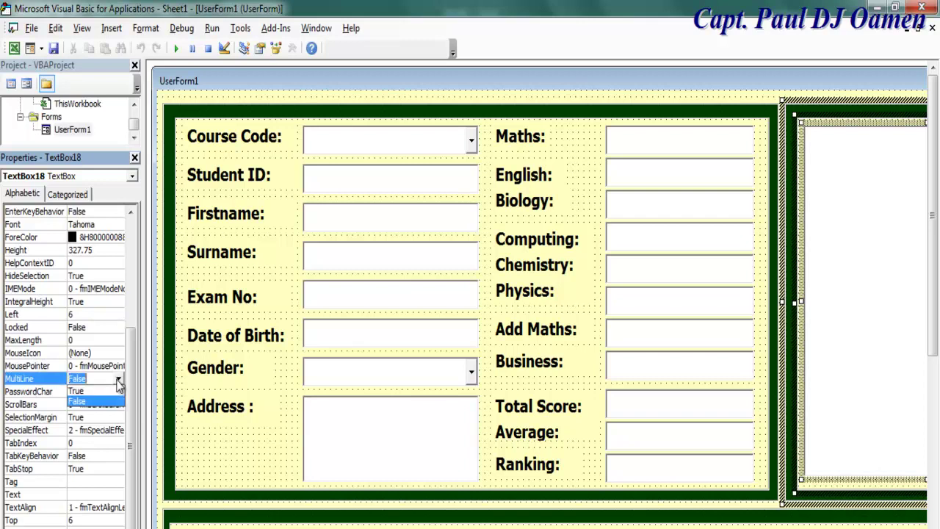
{"action": "left_click", "coordinate": [82, 392]}
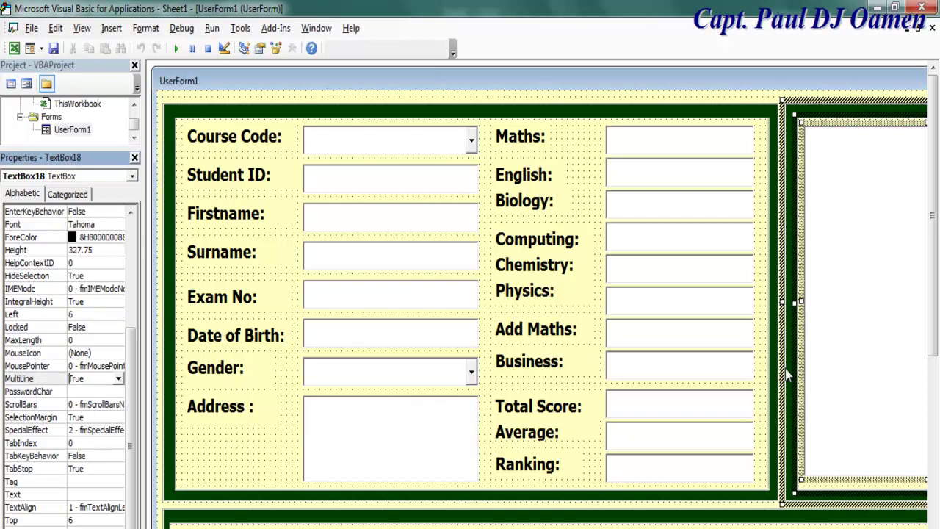
Confirm the Address box TextBox10 has MultiLine True, then run the form to preview it
{"action": "left_click", "coordinate": [905, 329]}
{"action": "left_click", "coordinate": [320, 421]}
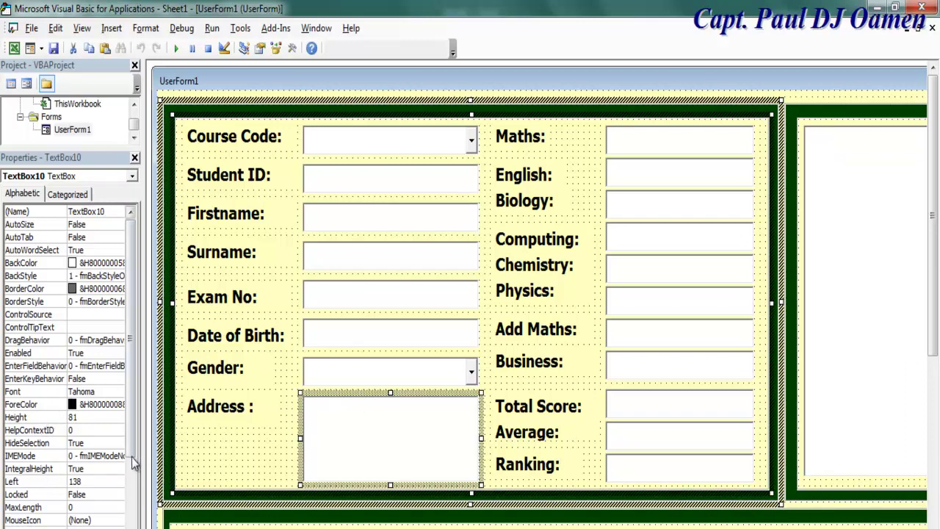
{"action": "left_click_drag", "start_coordinate": [130, 458], "coordinate": [130, 500]}
{"action": "left_click", "coordinate": [123, 483]}
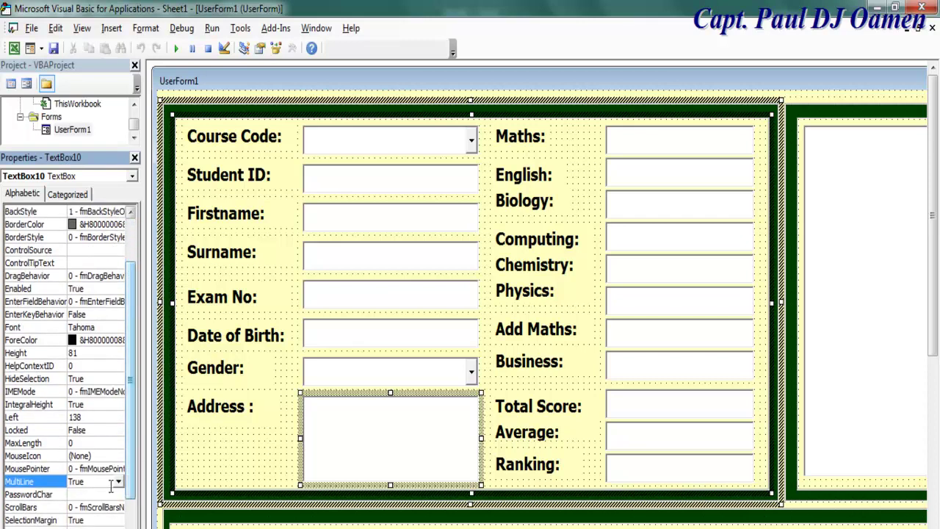
{"action": "left_click", "coordinate": [273, 459]}
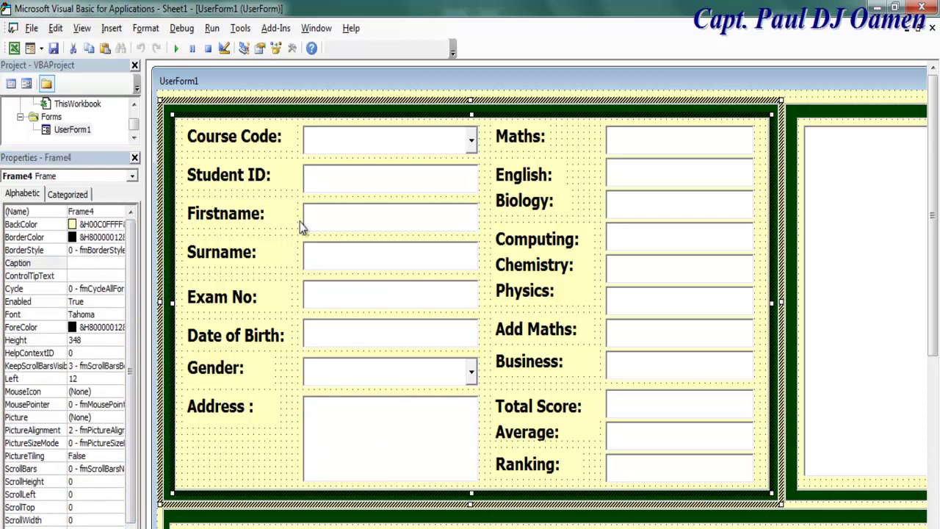
{"action": "left_click", "coordinate": [301, 77]}
{"action": "left_click", "coordinate": [172, 49]}
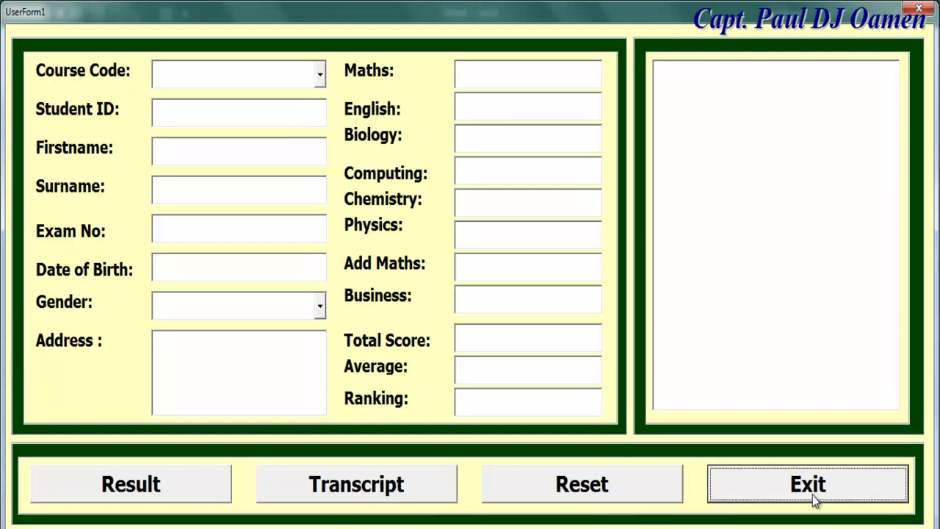
{"action": "left_click", "coordinate": [922, 10]}
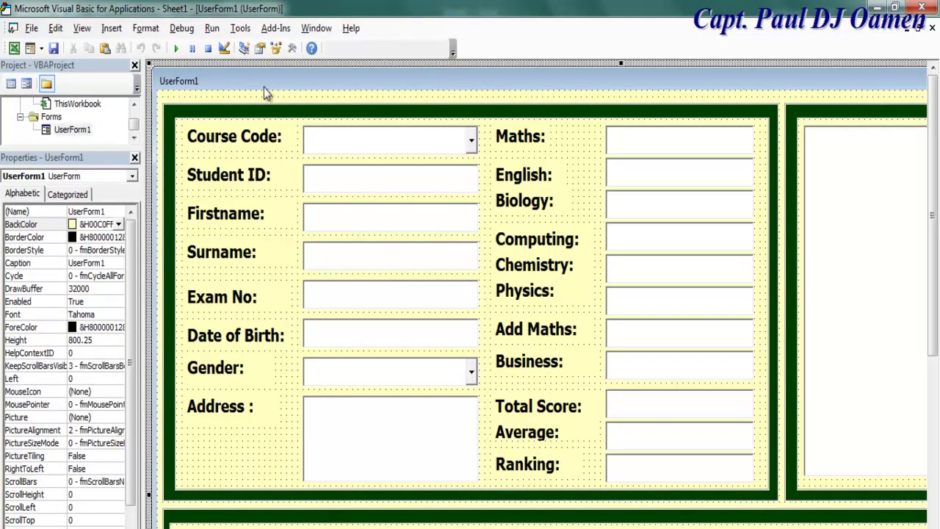
Save the workbook as Excel_Student_Record, Excel Macro-Enabled Workbook, in the Excel_Student_Record_Data_Entry_Form folder
{"action": "left_click", "coordinate": [33, 29]}
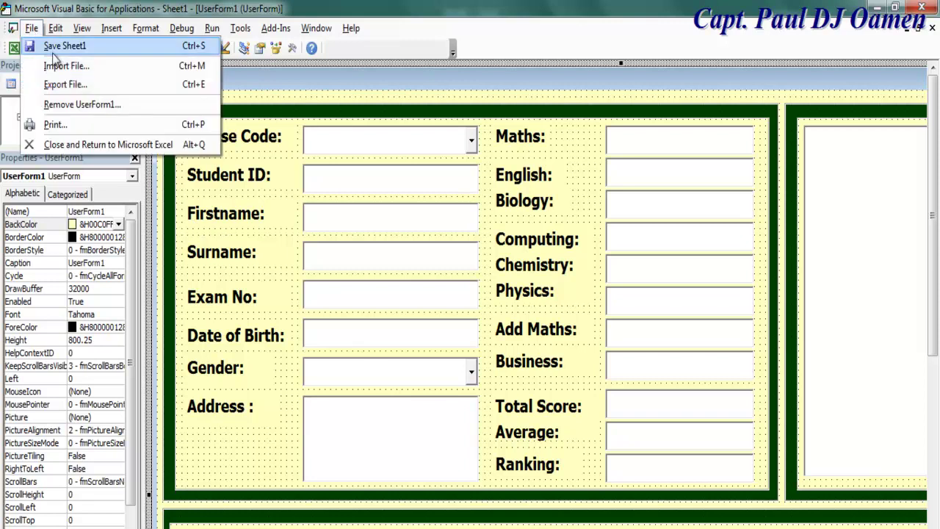
{"action": "left_click", "coordinate": [59, 45]}
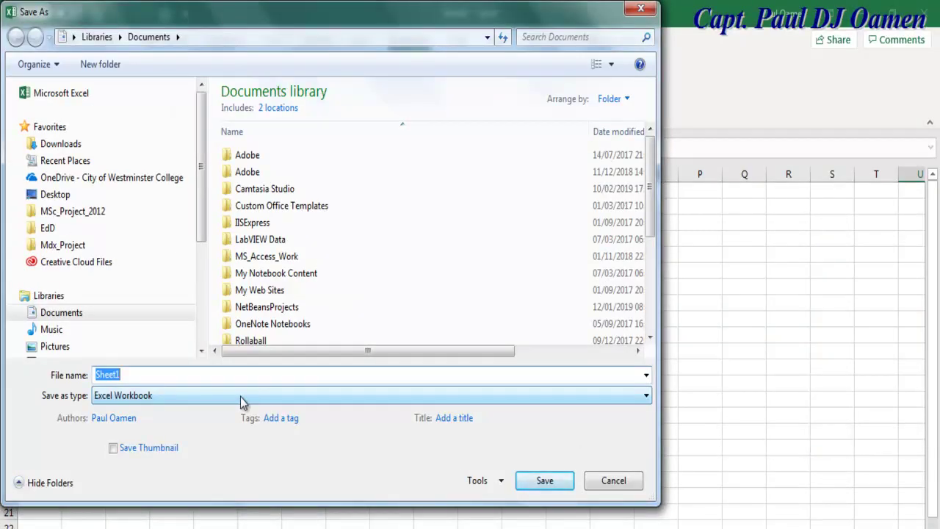
{"action": "type", "text": "Excel_Student_Record"}
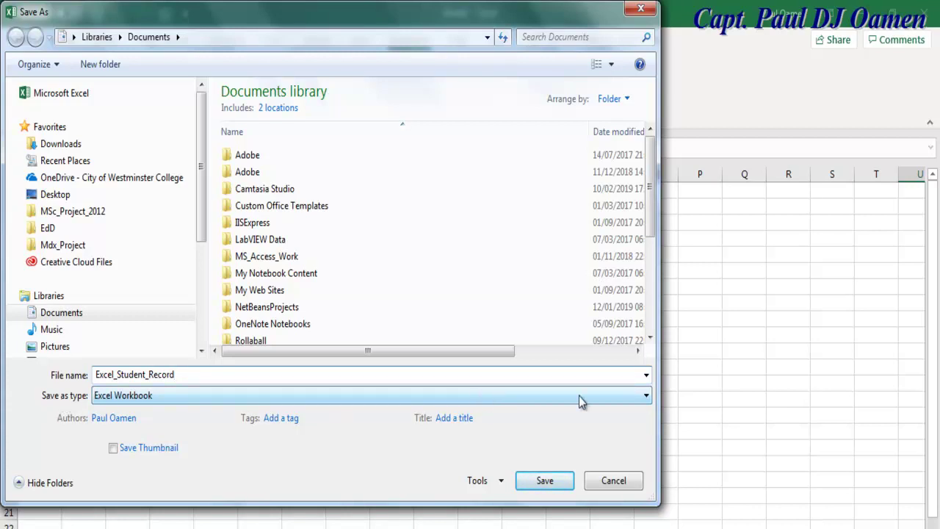
{"action": "left_click", "coordinate": [647, 397]}
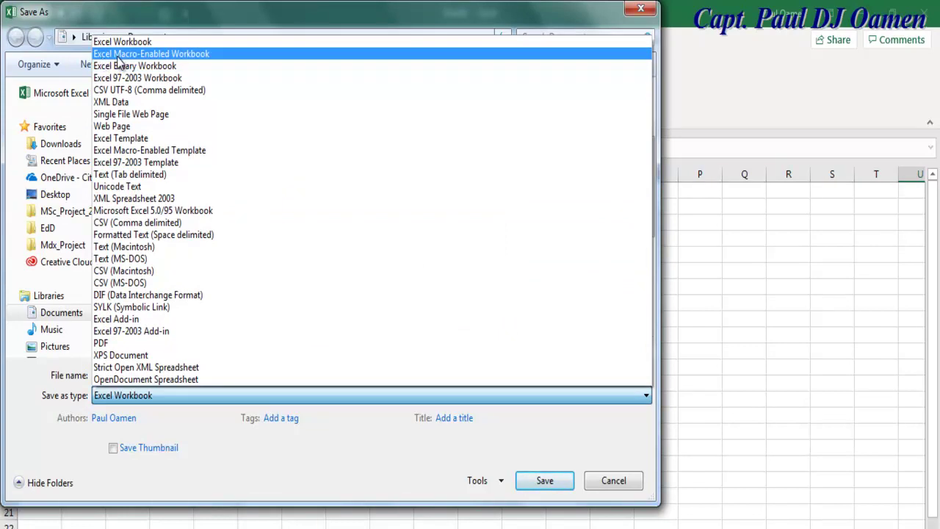
{"action": "left_click", "coordinate": [153, 57]}
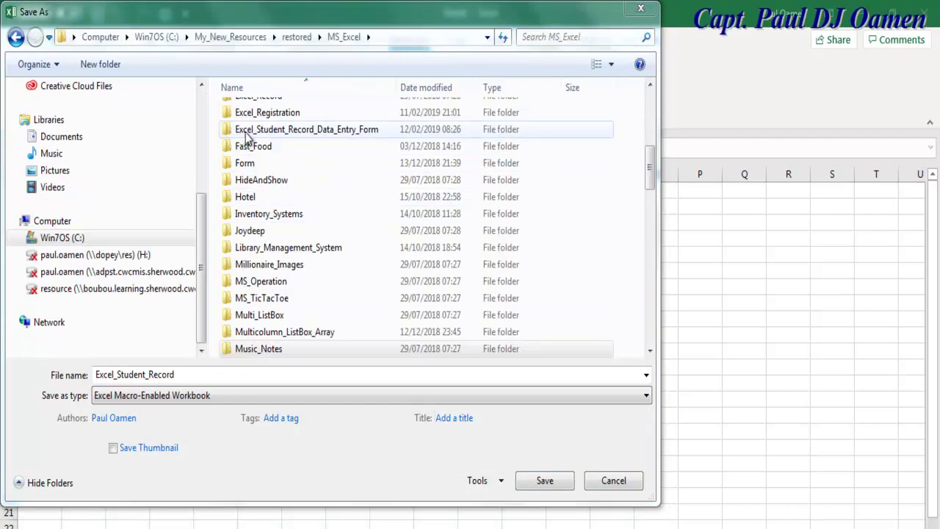
{"action": "double_click", "coordinate": [319, 130]}
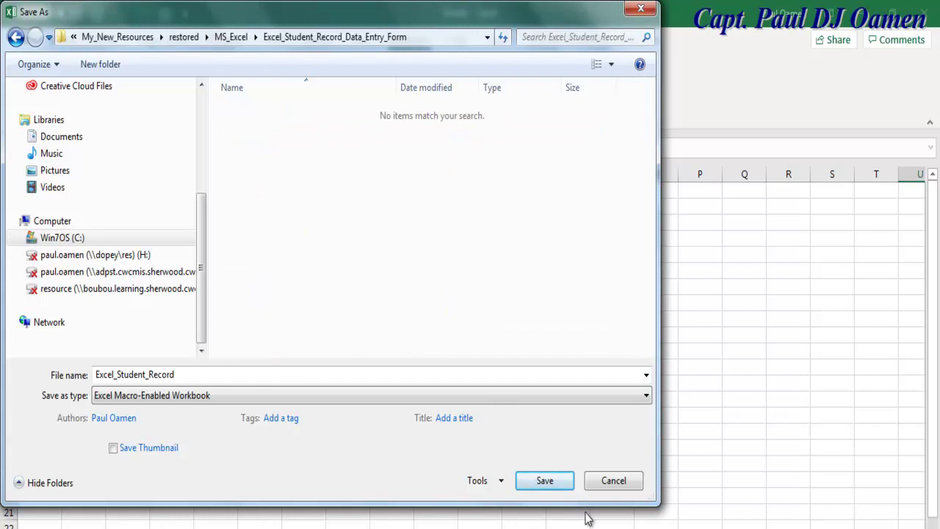
{"action": "left_click", "coordinate": [545, 481]}
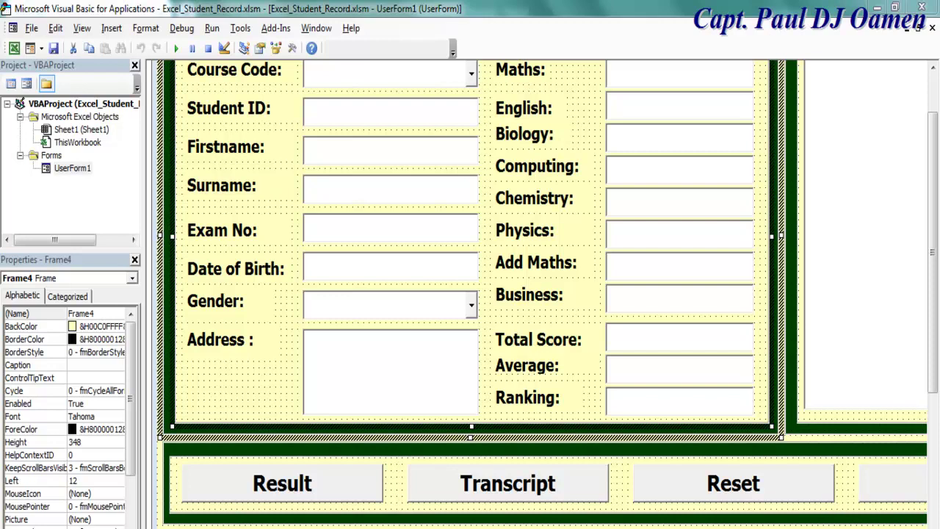
Paste the MsgBox vbYesNo confirmation code with Unload Me into cmbExit_Click
{"action": "left_click", "coordinate": [816, 525]}
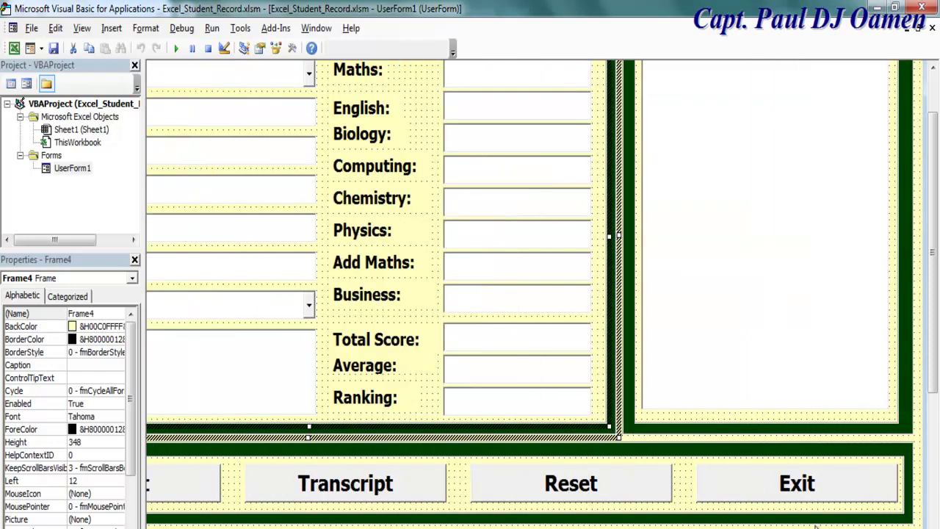
{"action": "left_click", "coordinate": [933, 426]}
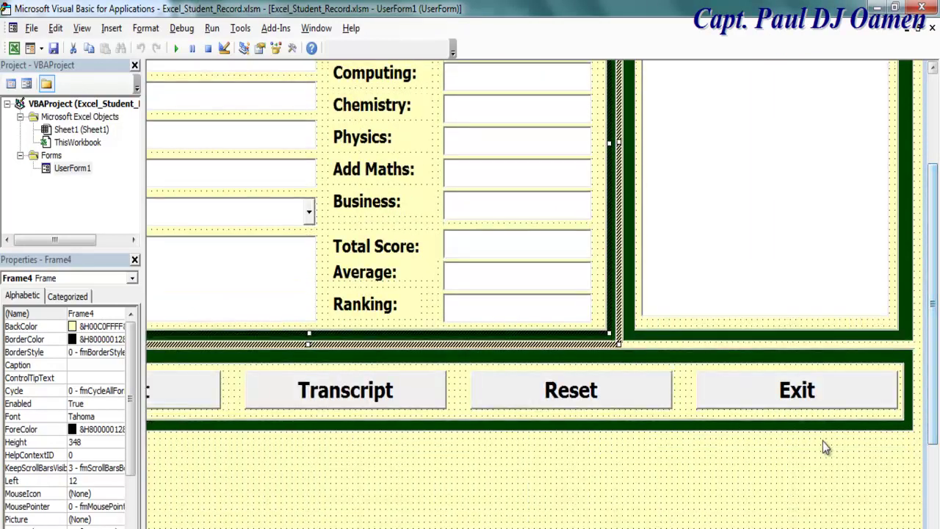
{"action": "double_click", "coordinate": [804, 388]}
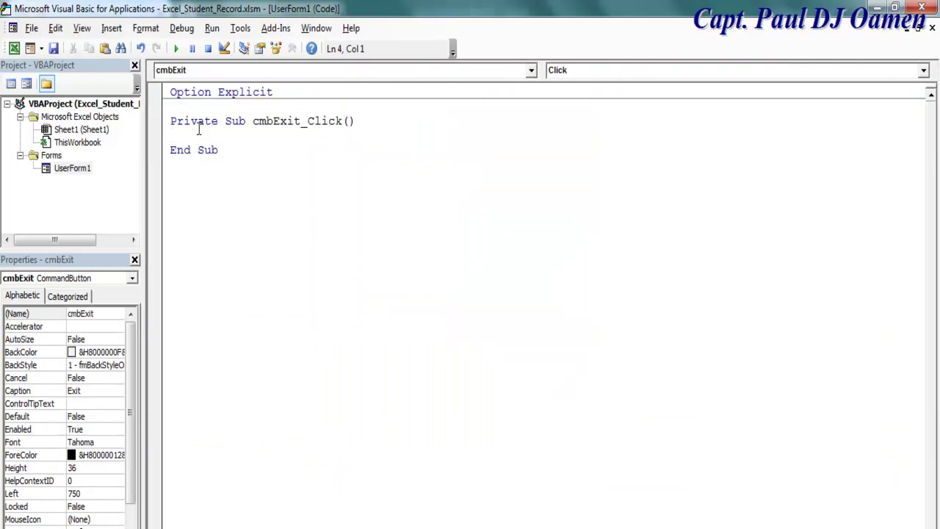
{"action": "type", "text": "Dim iExit As VbMsgBoxResult  iExit = MsgBox(\"Confirm if you want to exit\", vbQuestion + vbYesNo, \"Student Record Data Entry System\")  If iExit = vbYes Then Unload Me End If"}
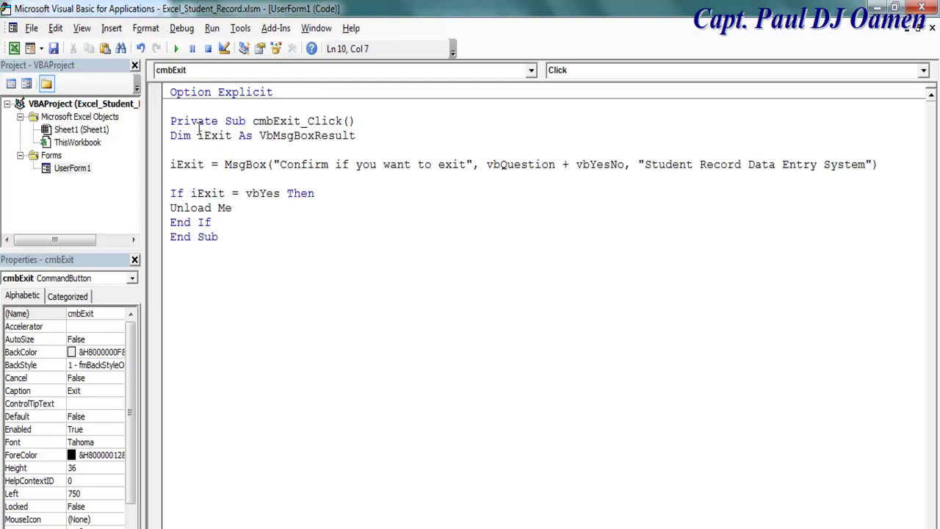
Add blank lines around the Exit code and run the form
{"action": "left_click", "coordinate": [487, 264]}
{"action": "left_click", "coordinate": [172, 134]}
{"action": "key", "text": "Return"}
{"action": "left_click", "coordinate": [224, 237]}
{"action": "key", "text": "Return"}
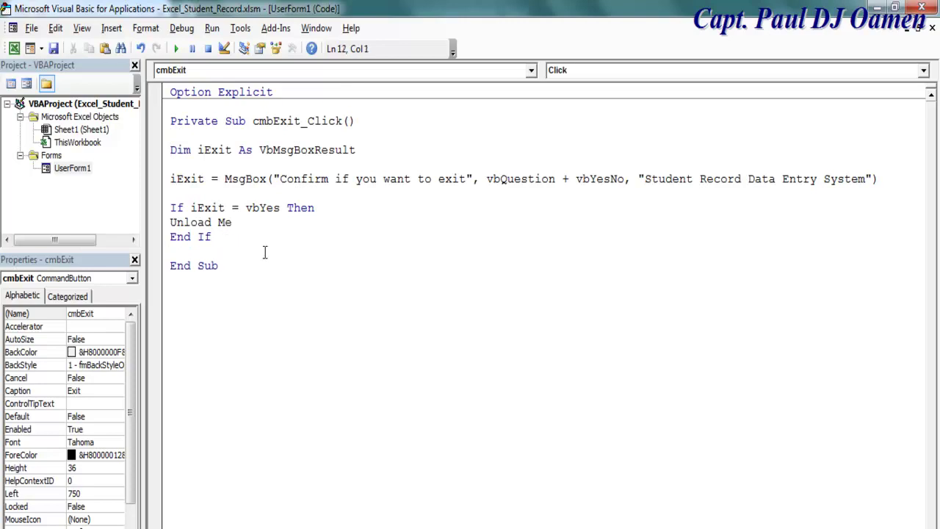
{"action": "left_click", "coordinate": [176, 49]}
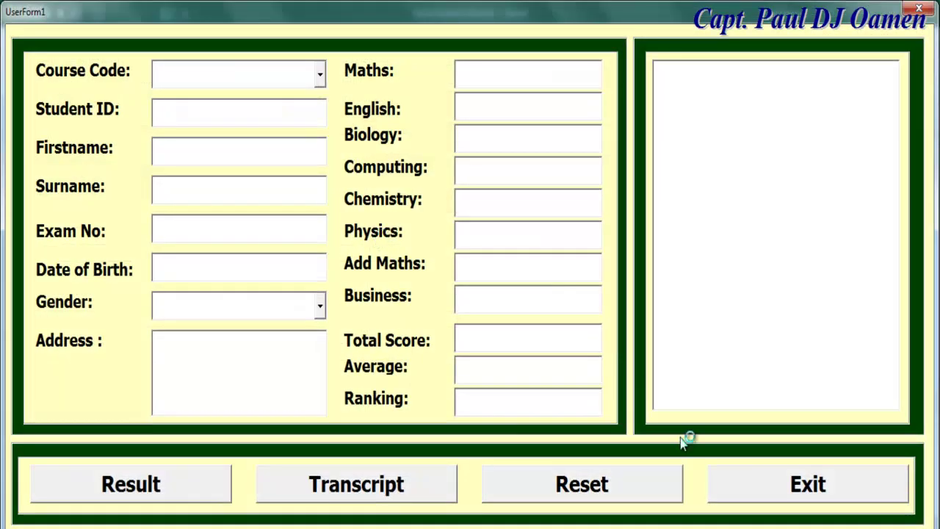
Test Exit: answer No to keep the form open, then Yes to close it
{"action": "left_click", "coordinate": [738, 494]}
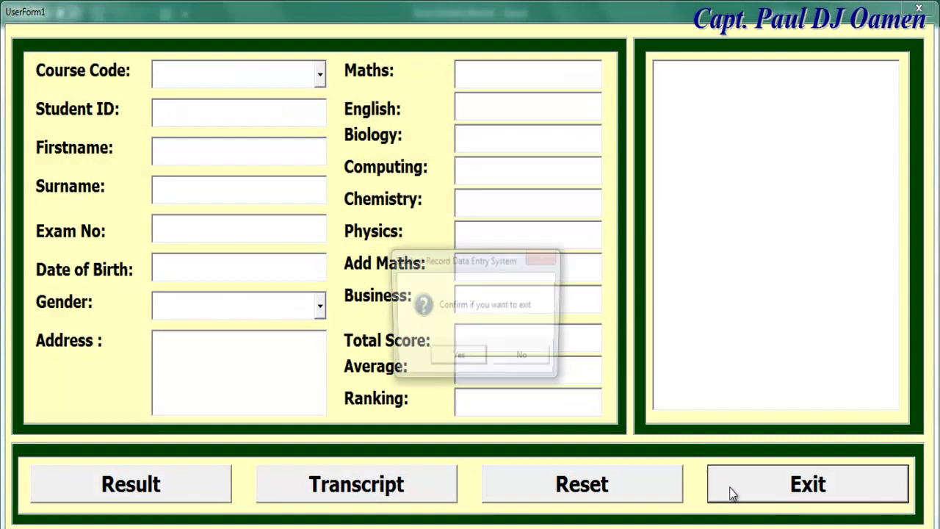
{"action": "left_click", "coordinate": [536, 359]}
{"action": "left_click", "coordinate": [773, 491]}
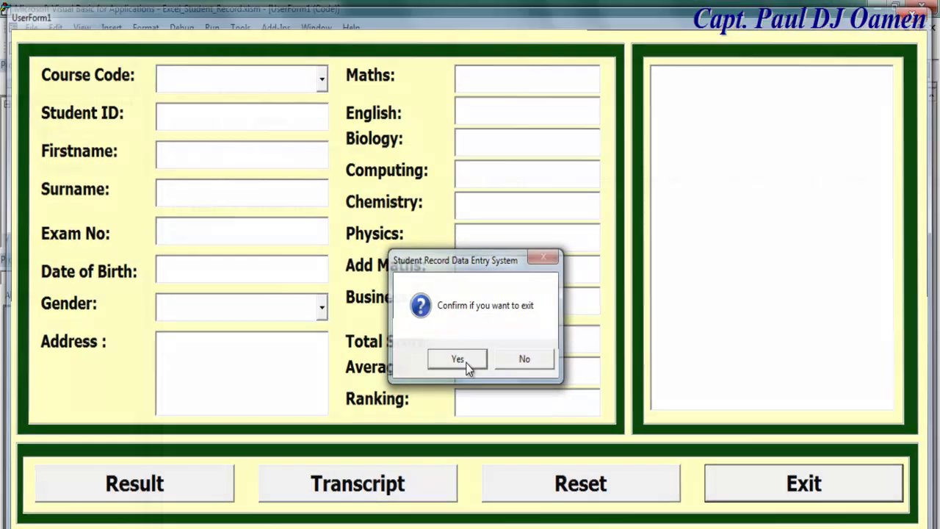
{"action": "left_click", "coordinate": [459, 360]}
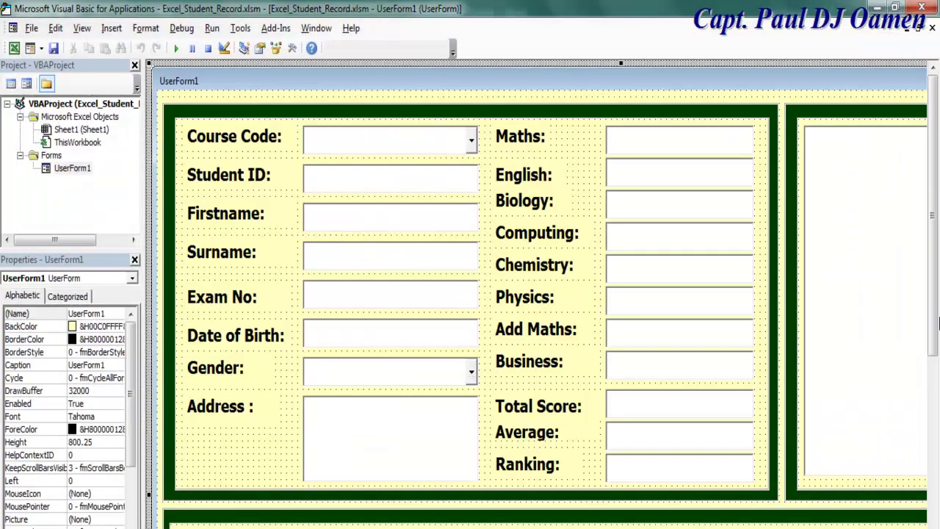
Open the cmbReset_Click procedure and review its Frame4 text-box loop
{"action": "left_click_drag", "start_coordinate": [938, 323], "coordinate": [935, 438]}
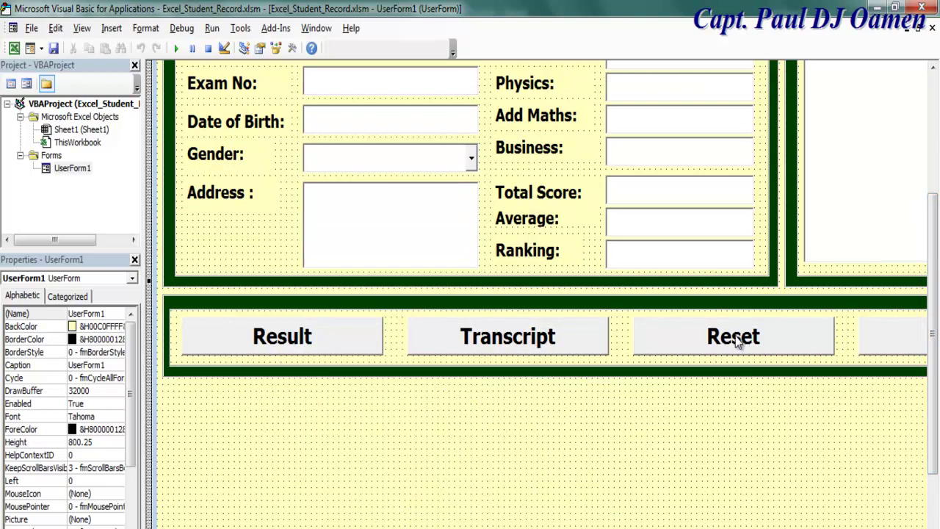
{"action": "double_click", "coordinate": [737, 342]}
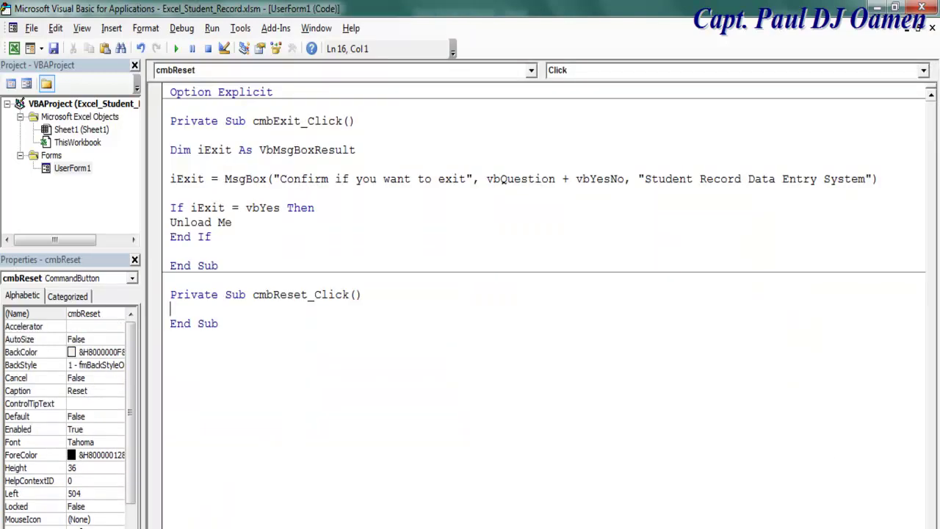
{"action": "key", "text": "shift+F7"}
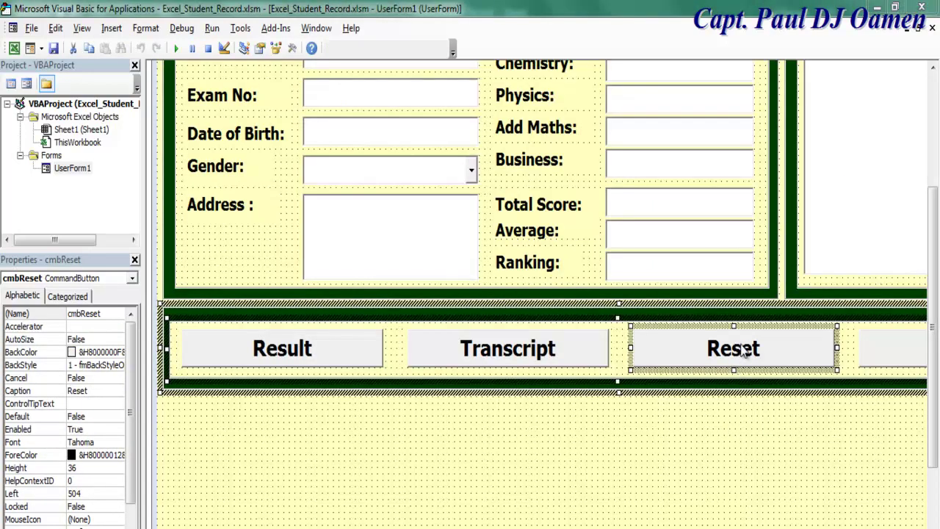
{"action": "double_click", "coordinate": [742, 345]}
{"action": "left_click_drag", "start_coordinate": [184, 323], "coordinate": [269, 397]}
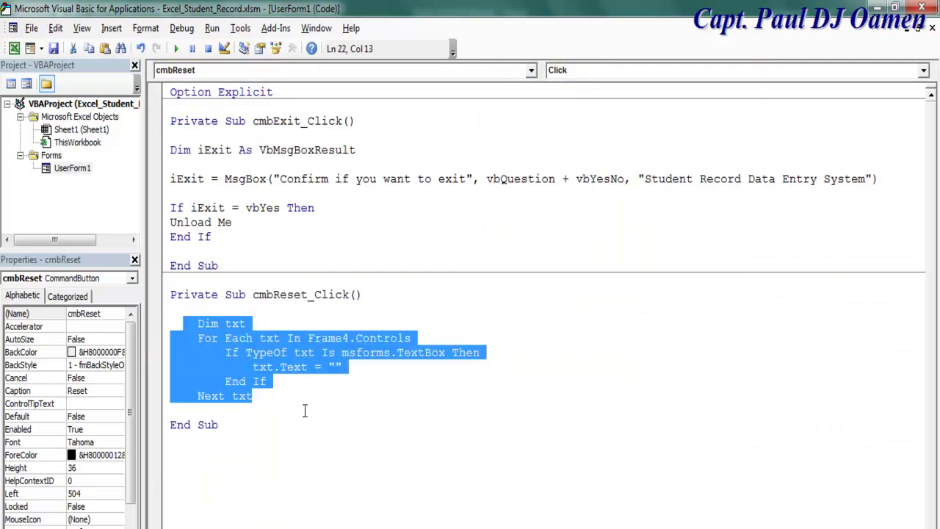
{"action": "left_click", "coordinate": [305, 411]}
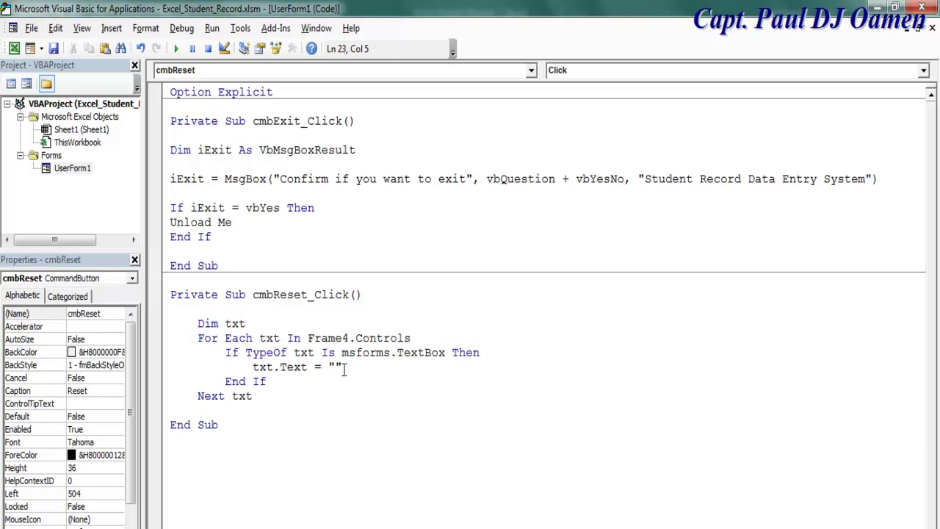
{"action": "left_click_drag", "start_coordinate": [351, 338], "coordinate": [307, 337]}
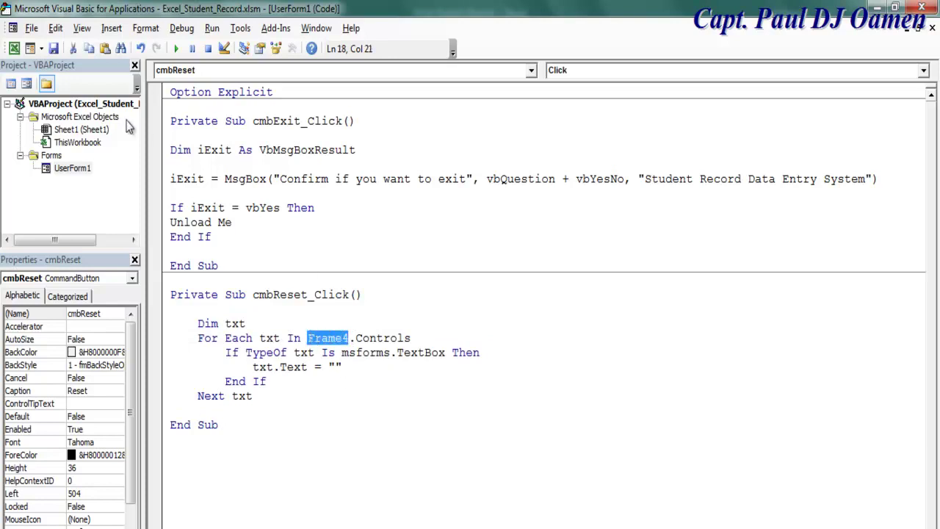
{"action": "left_click", "coordinate": [433, 441]}
Confirm in Properties that the main field frame is named Frame4
{"action": "left_click", "coordinate": [26, 83]}
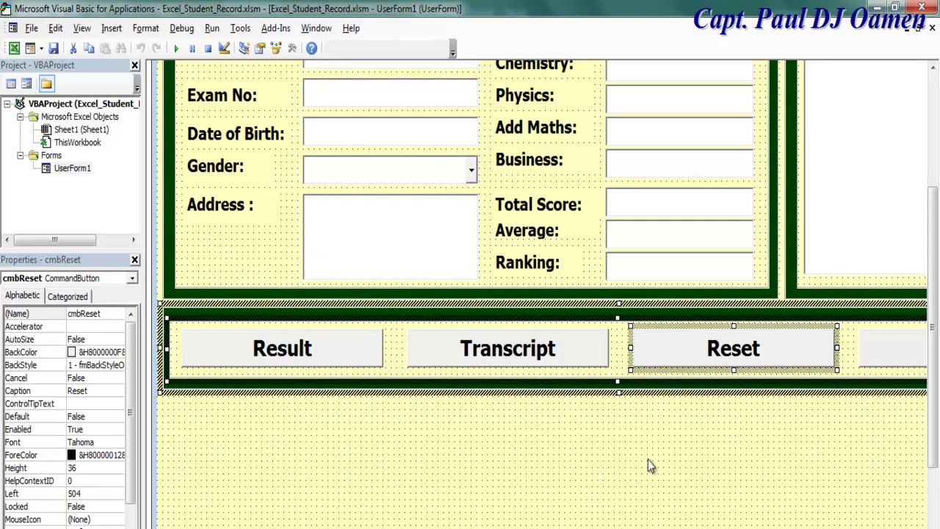
{"action": "left_click_drag", "start_coordinate": [931, 376], "coordinate": [931, 323]}
{"action": "left_click", "coordinate": [763, 328]}
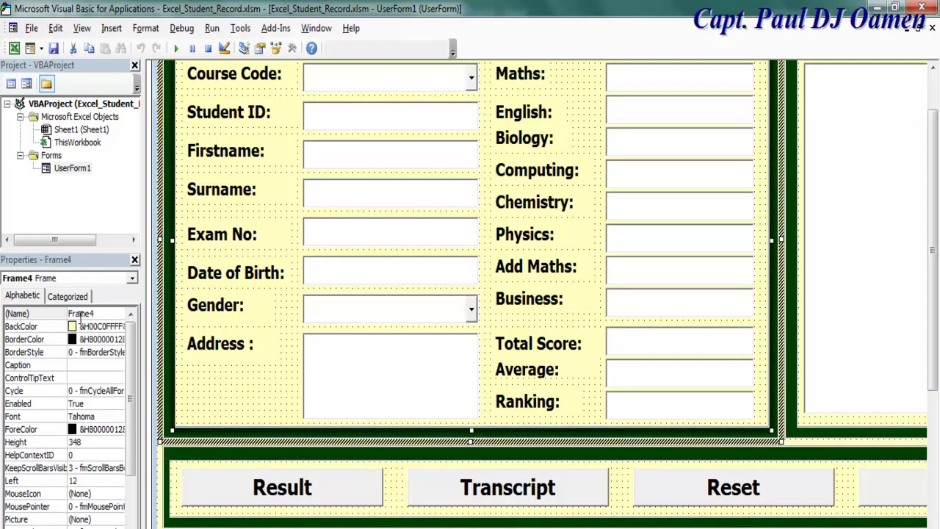
{"action": "left_click", "coordinate": [101, 315]}
{"action": "double_click", "coordinate": [100, 315]}
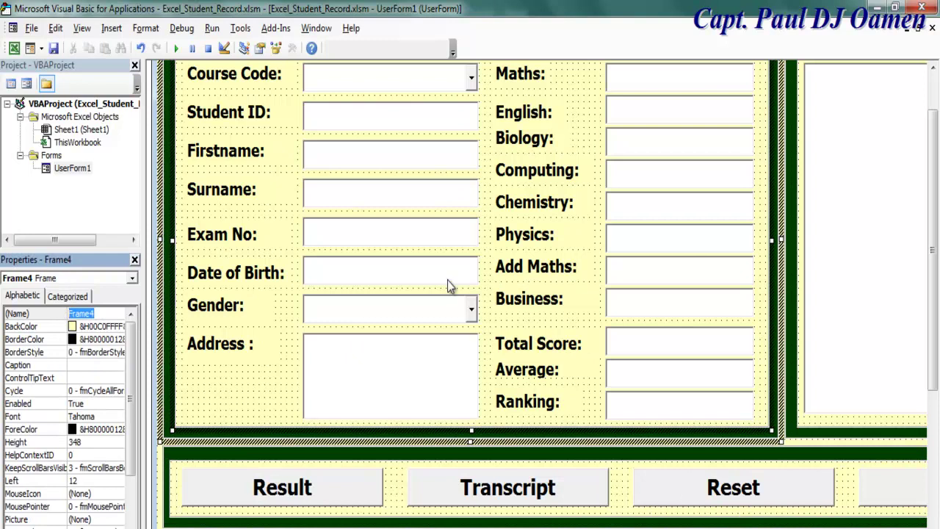
{"action": "left_click", "coordinate": [931, 264]}
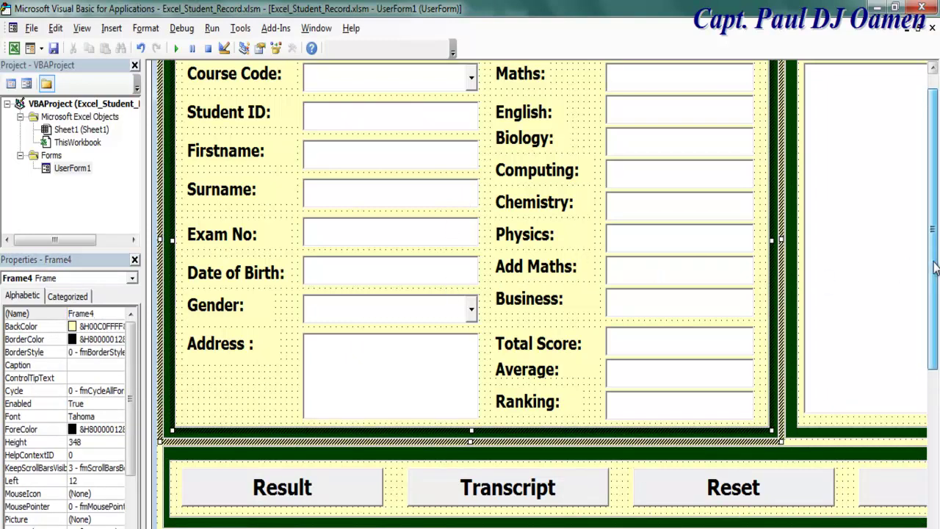
Add a cmbCourseCode.Text = "" line after the loop in the Reset code
{"action": "left_click", "coordinate": [430, 146]}
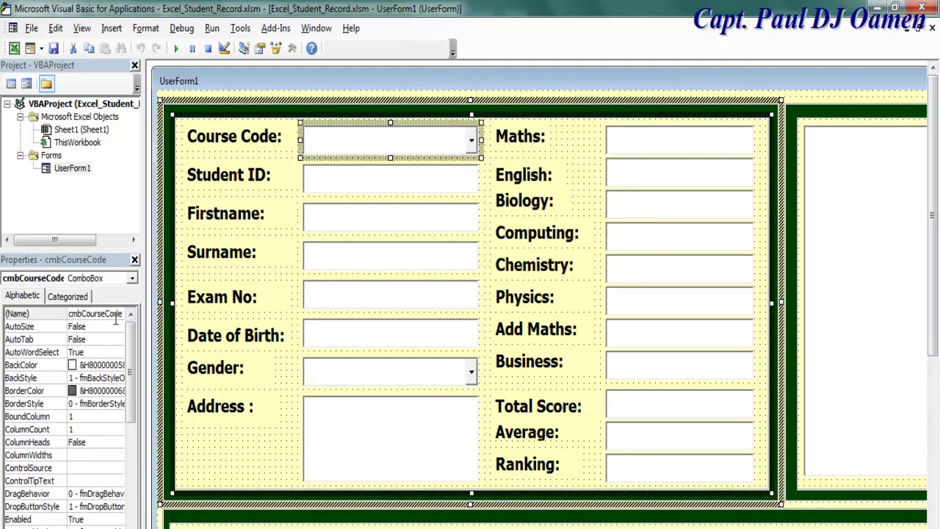
{"action": "double_click", "coordinate": [116, 314]}
{"action": "key", "text": "ctrl+c"}
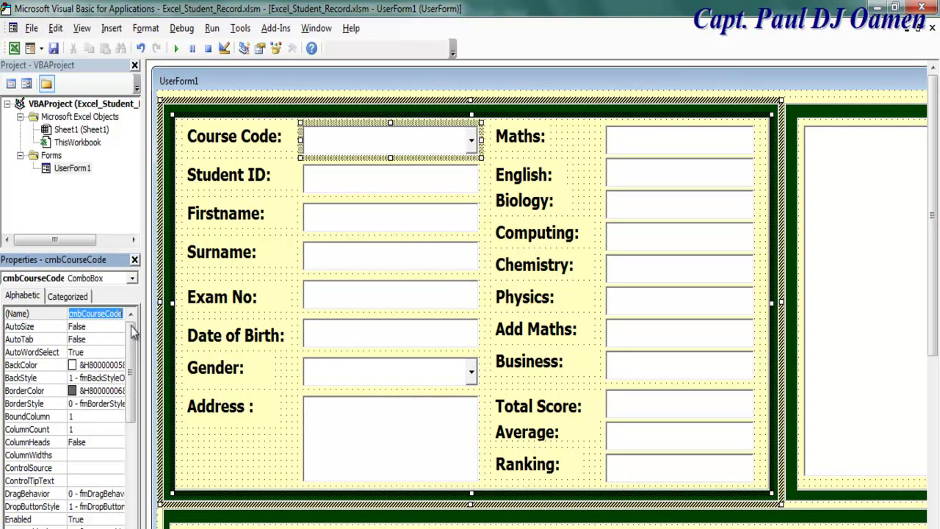
{"action": "left_click_drag", "start_coordinate": [932, 365], "coordinate": [937, 448]}
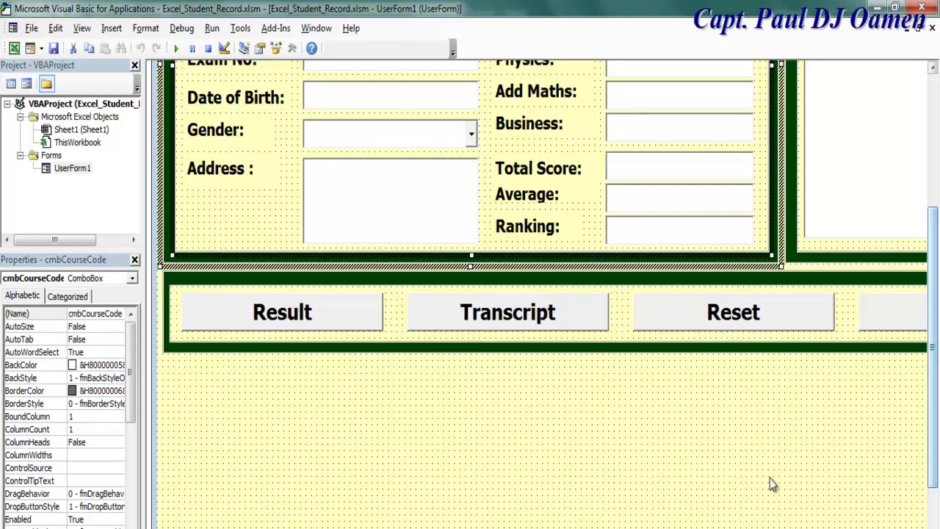
{"action": "double_click", "coordinate": [708, 323]}
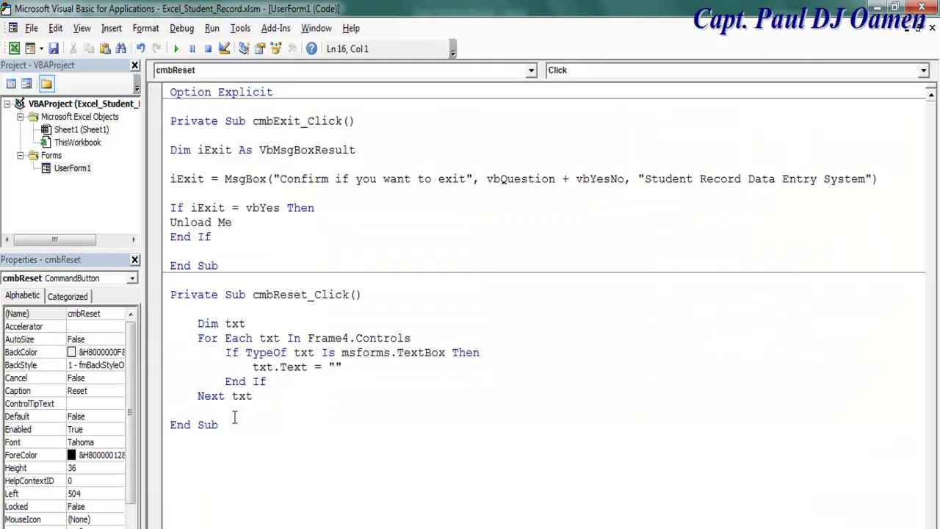
{"action": "key", "text": "ctrl+v"}
{"action": "type", "text": ".t"}
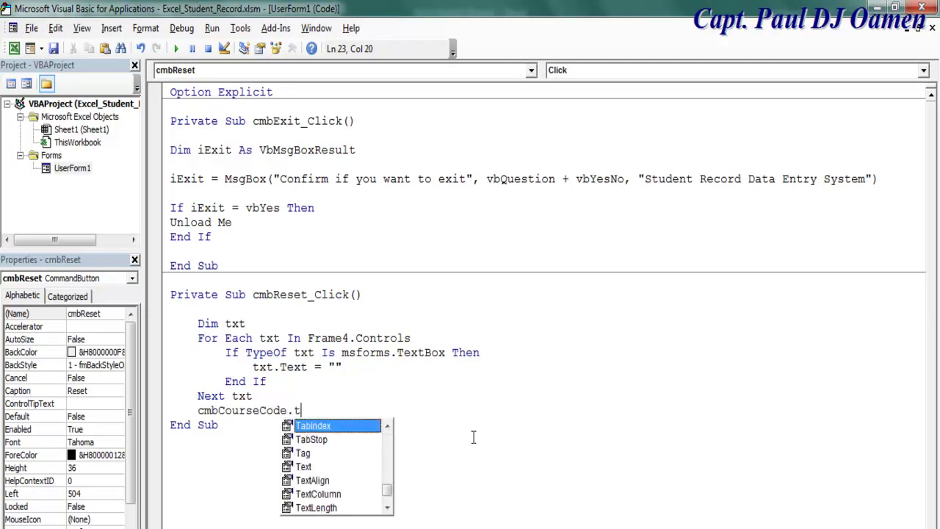
{"action": "type", "text": "ext ="}
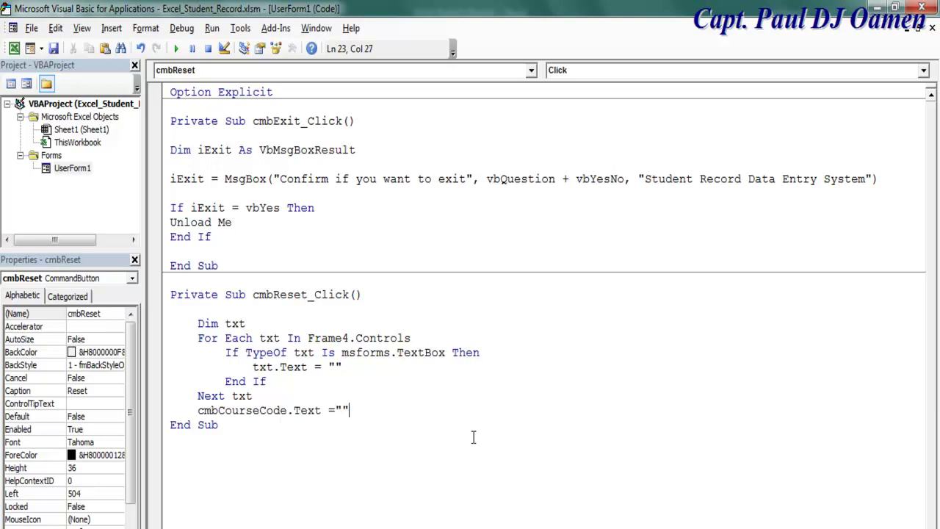
Add a cmbGender.Text = "" line below the Course Code line
{"action": "left_click", "coordinate": [27, 83]}
{"action": "left_click", "coordinate": [408, 138]}
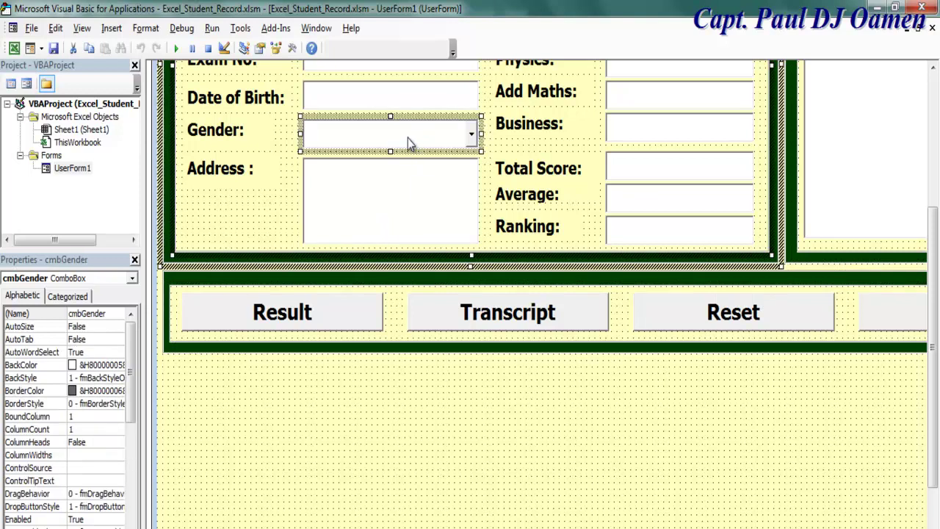
{"action": "double_click", "coordinate": [110, 314]}
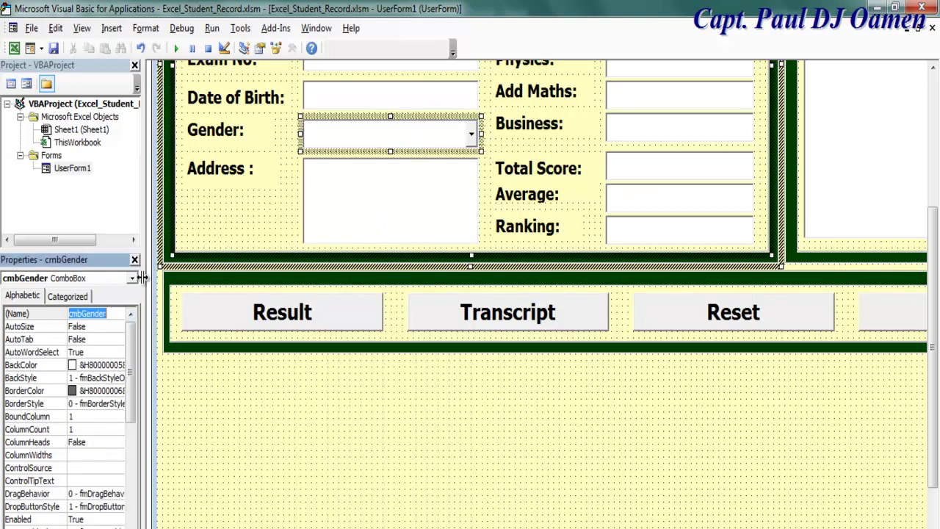
{"action": "left_click", "coordinate": [11, 83]}
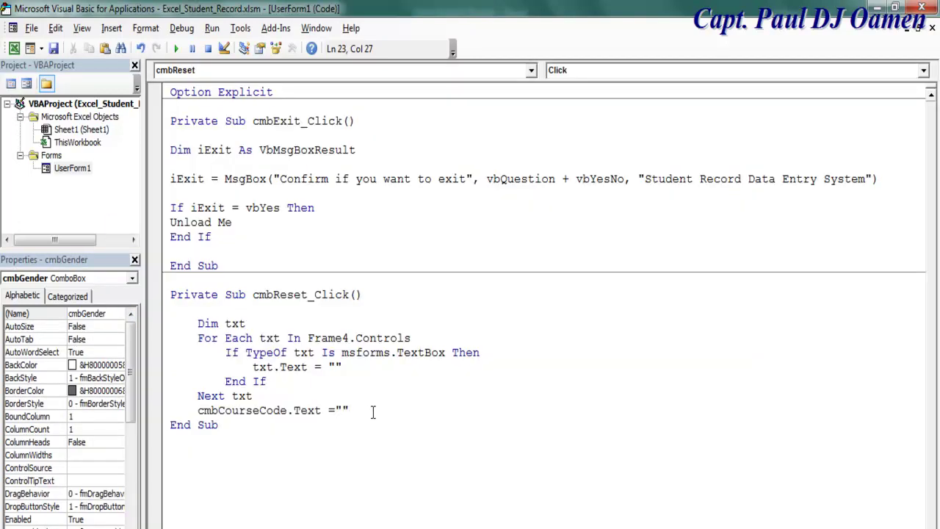
{"action": "key", "text": "Return"}
{"action": "type", "text": "cmbGender"}
{"action": "left_click_drag", "start_coordinate": [357, 410], "coordinate": [288, 410]}
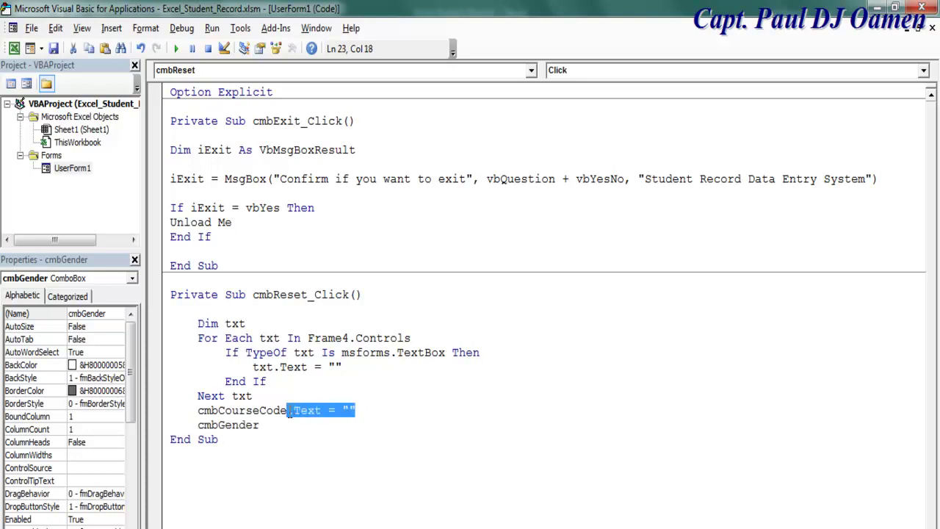
{"action": "key", "text": "ctrl+c"}
{"action": "left_click", "coordinate": [273, 426]}
{"action": "key", "text": "ctrl+v"}
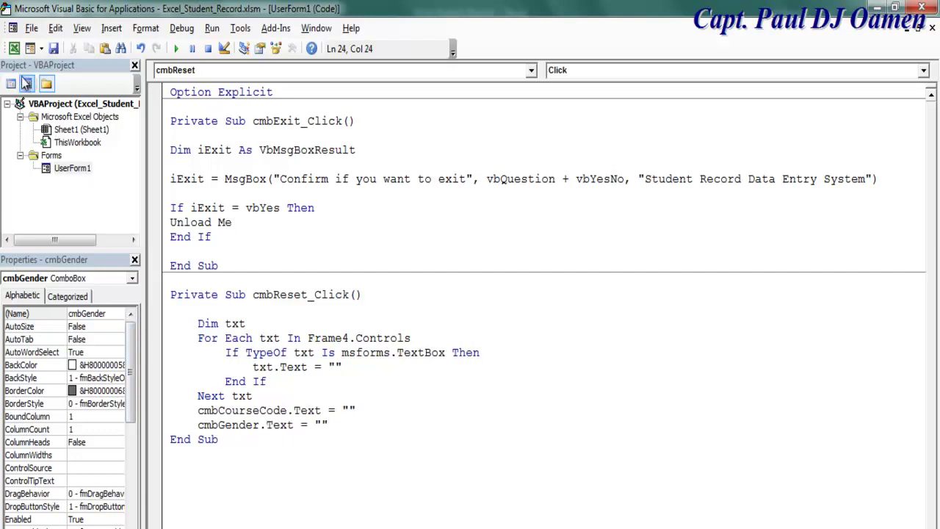
Rename the transcript box TextBox18 to txtTranscript
{"action": "left_click", "coordinate": [26, 83]}
{"action": "left_click", "coordinate": [890, 224]}
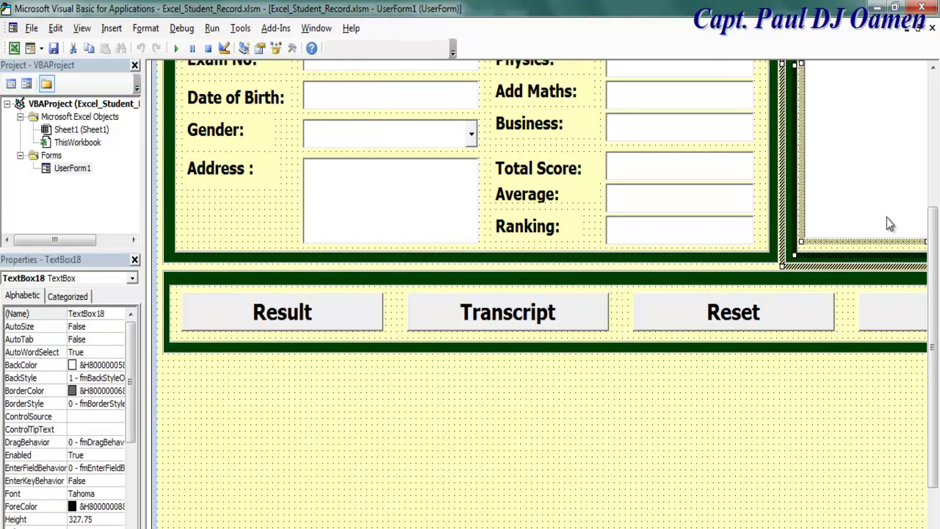
{"action": "double_click", "coordinate": [115, 314]}
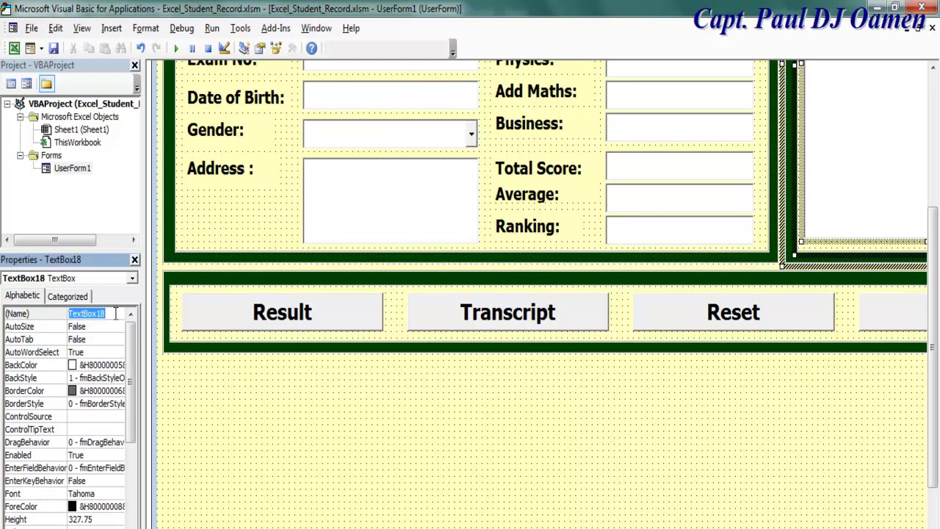
{"action": "type", "text": "txtTranscript"}
{"action": "left_click_drag", "start_coordinate": [116, 313], "coordinate": [51, 325]}
Add a txtTranscript.Text = "" line to the Reset routine and review the code
{"action": "double_click", "coordinate": [698, 323]}
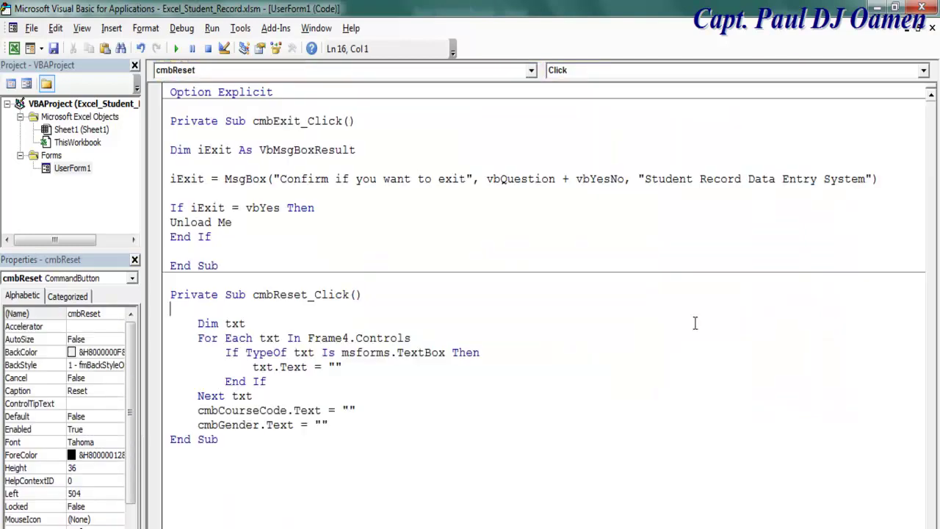
{"action": "left_click", "coordinate": [345, 419]}
{"action": "key", "text": "Return"}
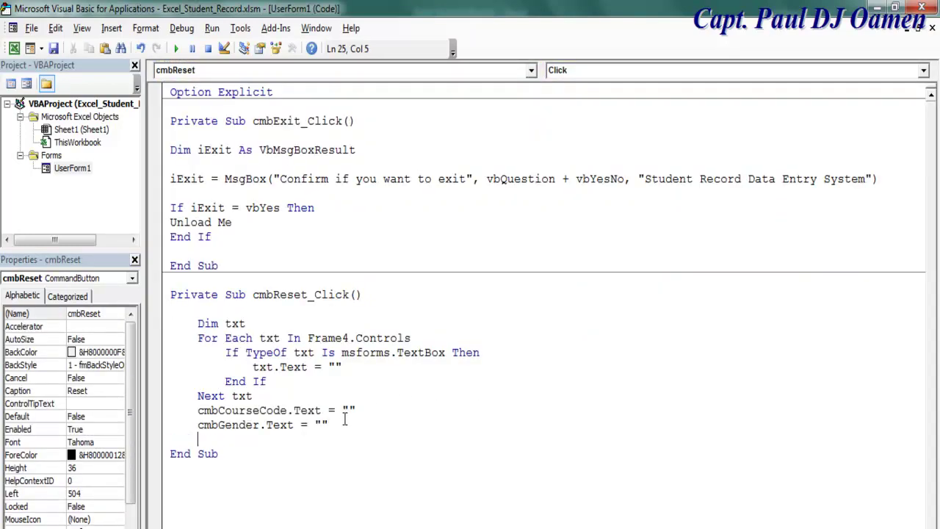
{"action": "key", "text": "ctrl+v"}
{"action": "left_click_drag", "start_coordinate": [328, 425], "coordinate": [260, 420]}
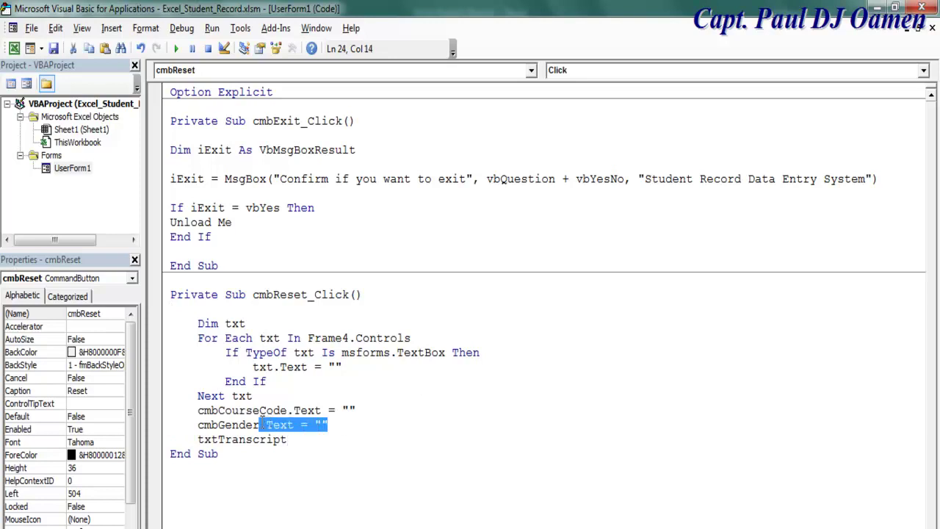
{"action": "left_click", "coordinate": [294, 439]}
{"action": "key", "text": "ctrl+v"}
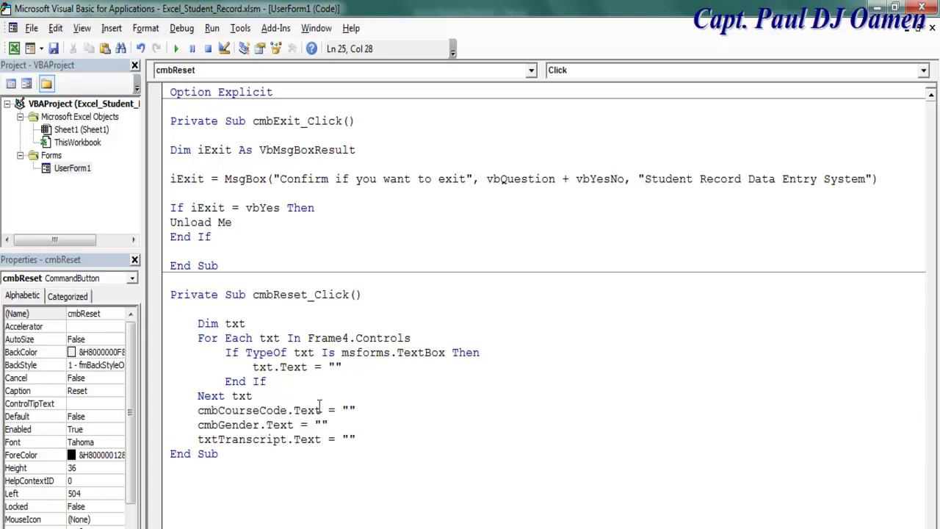
{"action": "key", "text": "Return"}
{"action": "left_click_drag", "start_coordinate": [196, 324], "coordinate": [378, 439]}
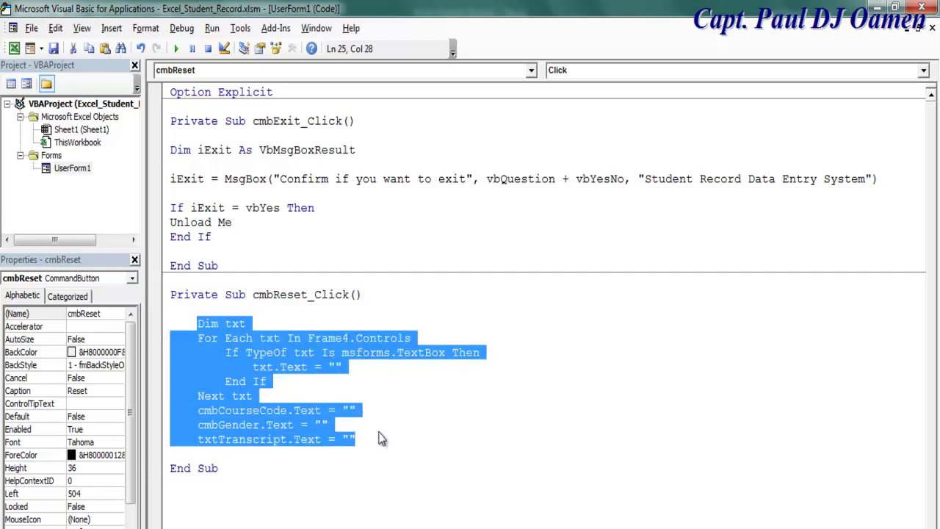
{"action": "left_click", "coordinate": [385, 428]}
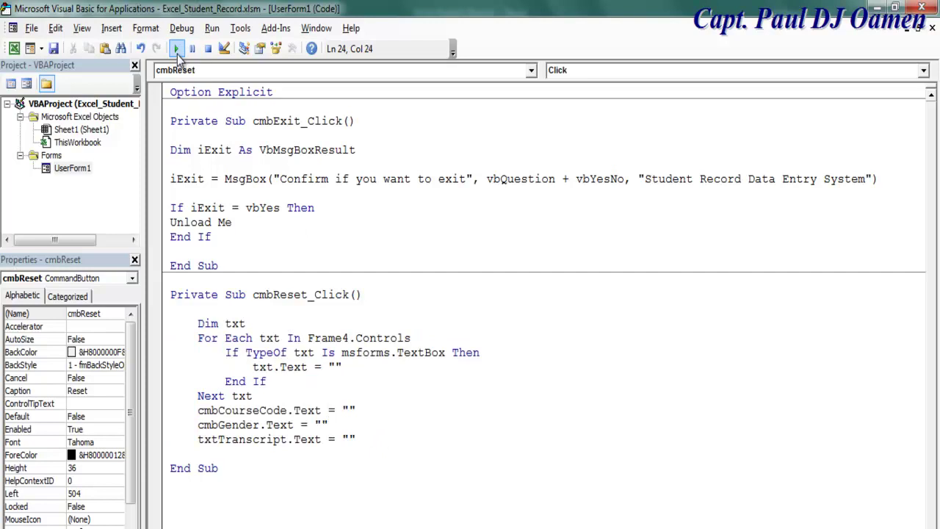
{"action": "left_click", "coordinate": [176, 49]}
{"action": "left_click", "coordinate": [227, 71]}
{"action": "type", "text": "rth"}
{"action": "left_click", "coordinate": [263, 308]}
{"action": "type", "text": "srth"}
{"action": "left_click", "coordinate": [214, 120]}
{"action": "type", "text": "srf"}
{"action": "left_click", "coordinate": [214, 150]}
{"action": "type", "text": "rth"}
{"action": "left_click", "coordinate": [212, 195]}
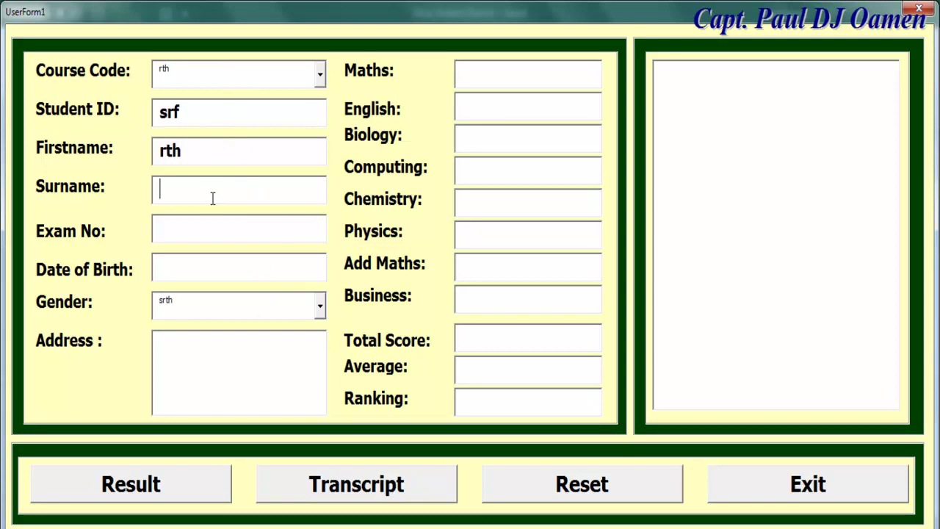
{"action": "type", "text": "rtth"}
{"action": "left_click", "coordinate": [214, 232]}
{"action": "type", "text": "rtth"}
{"action": "left_click", "coordinate": [215, 269]}
{"action": "type", "text": "rth"}
{"action": "left_click", "coordinate": [245, 372]}
{"action": "type", "text": "rdyyh"}
{"action": "left_click", "coordinate": [501, 402]}
{"action": "type", "text": "ryh"}
{"action": "left_click", "coordinate": [503, 371]}
{"action": "type", "text": "ryyh"}
{"action": "left_click", "coordinate": [497, 340]}
{"action": "type", "text": "ryh"}
{"action": "left_click", "coordinate": [497, 200]}
{"action": "type", "text": "ryh"}
{"action": "left_click", "coordinate": [496, 140]}
{"action": "type", "text": "ryh"}
{"action": "left_click", "coordinate": [693, 140]}
{"action": "type", "text": "rthrt"}
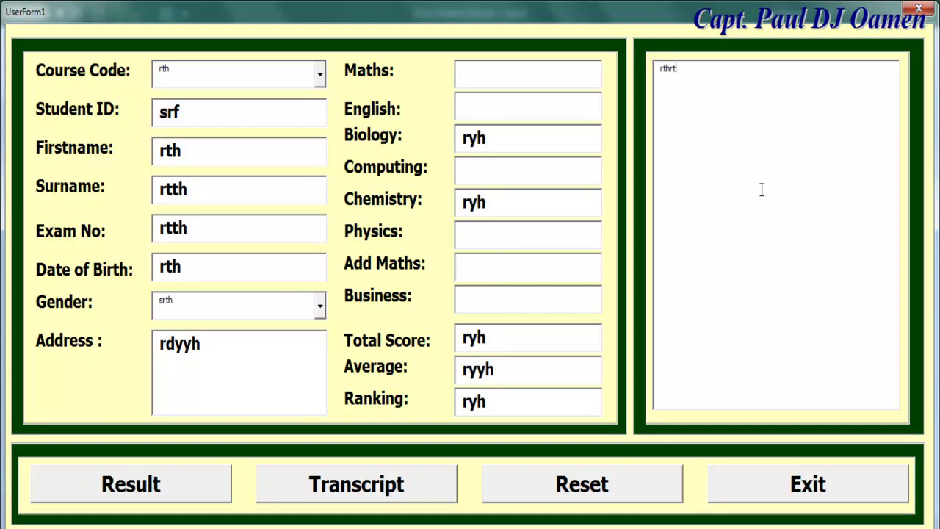
{"action": "left_click", "coordinate": [232, 75]}
{"action": "left_click", "coordinate": [605, 496]}
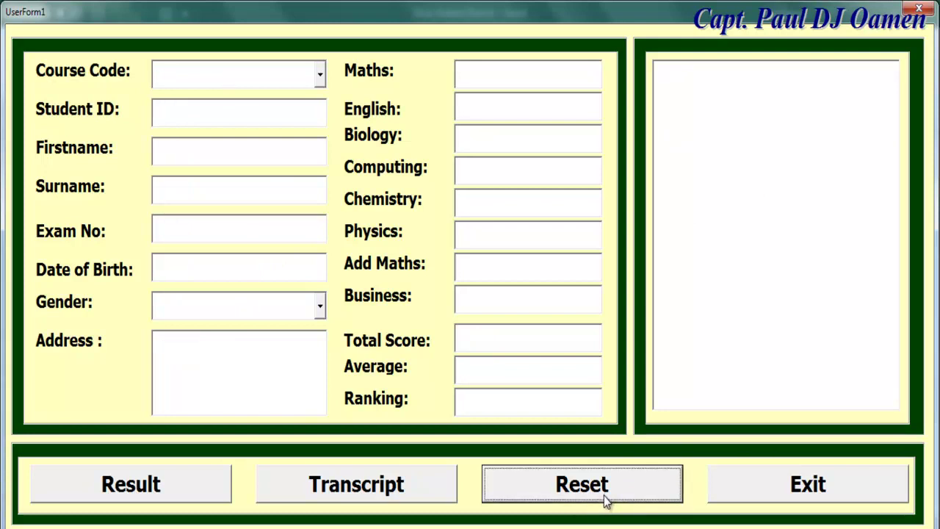
{"action": "left_click", "coordinate": [818, 493]}
{"action": "left_click", "coordinate": [479, 364]}
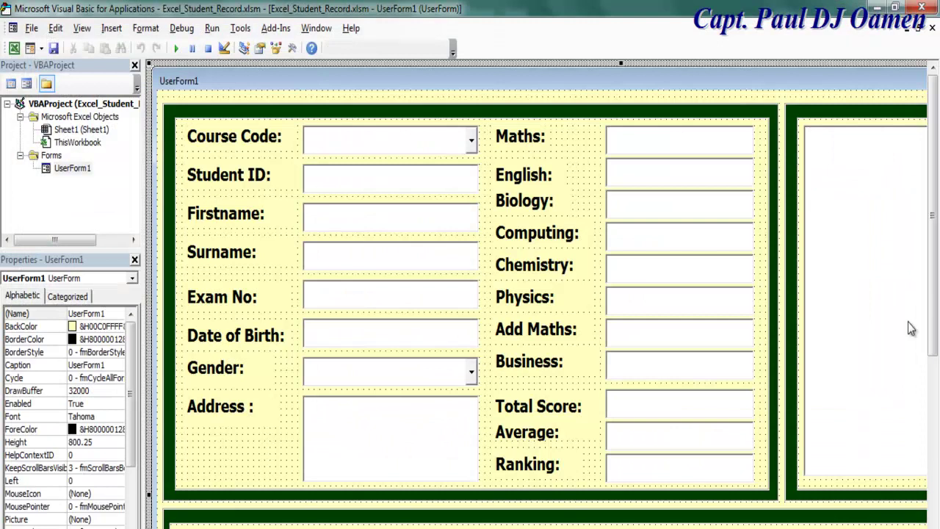
{"action": "left_click", "coordinate": [896, 286]}
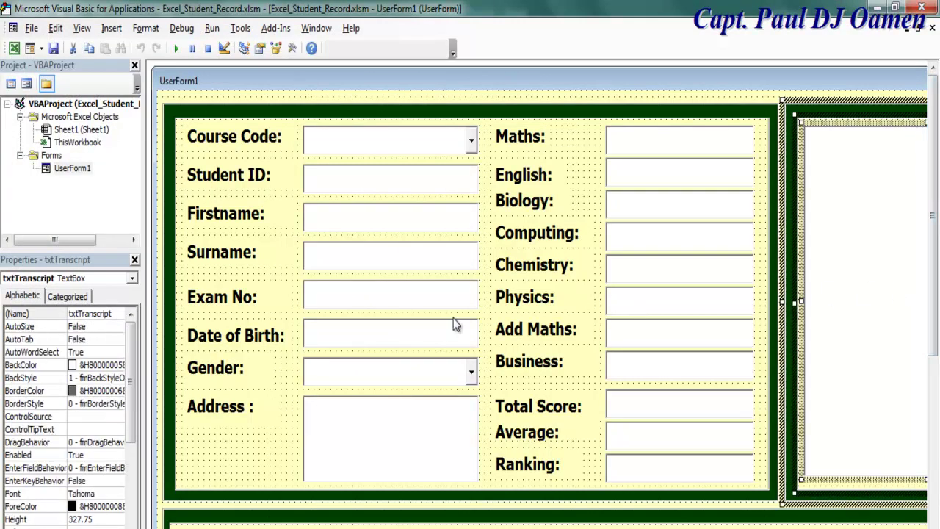
Set the Course Code and Gender dropdowns to a bold 16-point font
{"action": "left_click", "coordinate": [405, 371]}
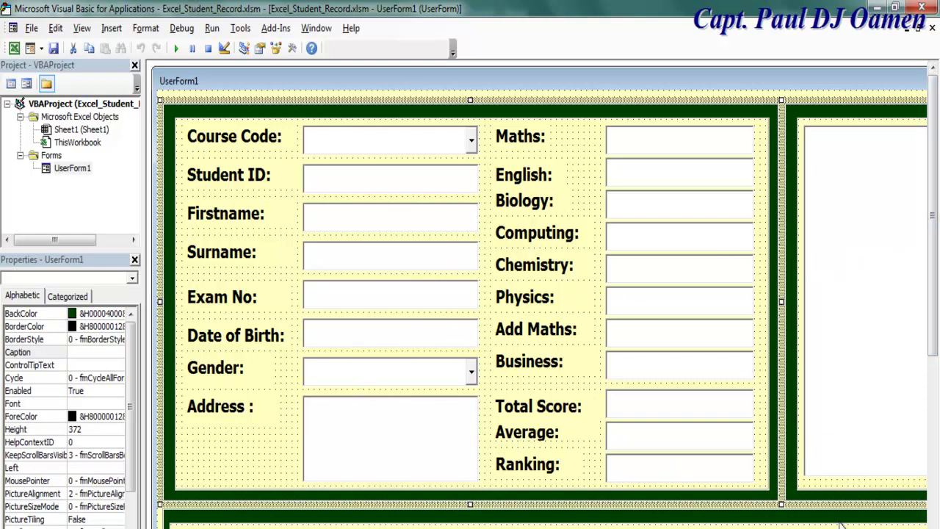
{"action": "left_click", "coordinate": [411, 371]}
{"action": "left_click", "coordinate": [431, 144], "text": "ctrl"}
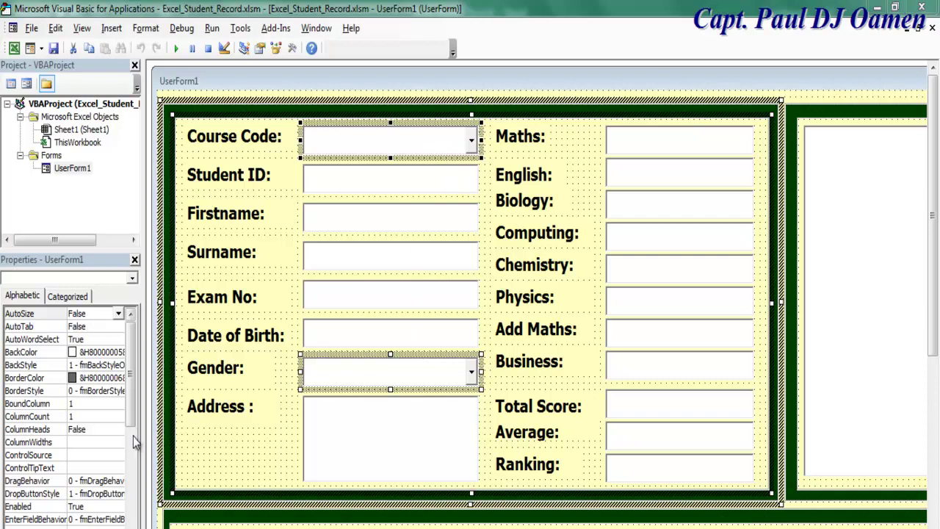
{"action": "scroll", "coordinate": [129, 411], "scroll_direction": "down", "scroll_amount": 2}
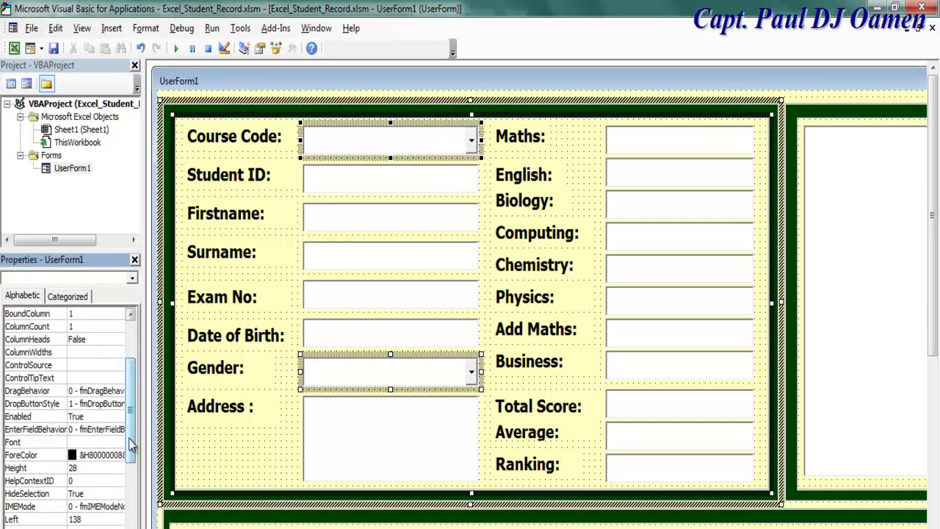
{"action": "left_click", "coordinate": [118, 443]}
{"action": "left_click", "coordinate": [119, 443]}
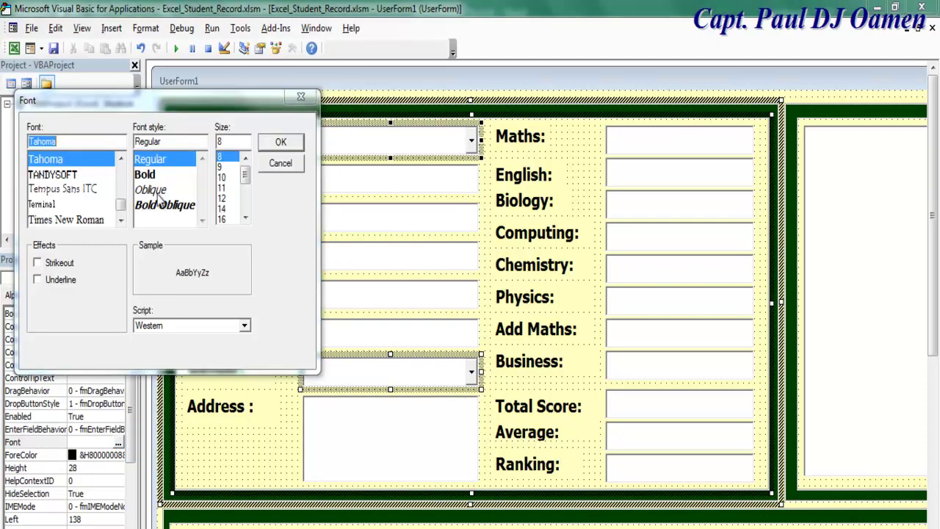
{"action": "left_click", "coordinate": [143, 176]}
{"action": "left_click", "coordinate": [222, 219]}
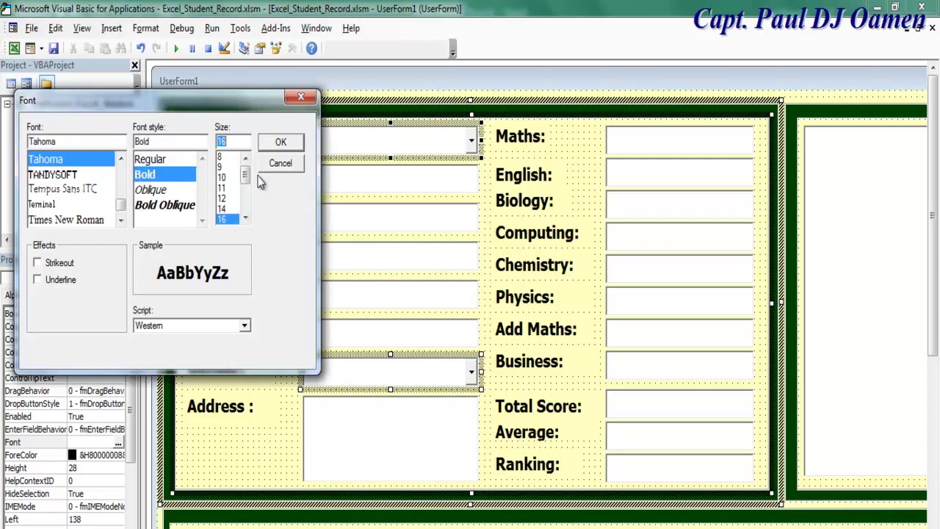
{"action": "left_click", "coordinate": [278, 144]}
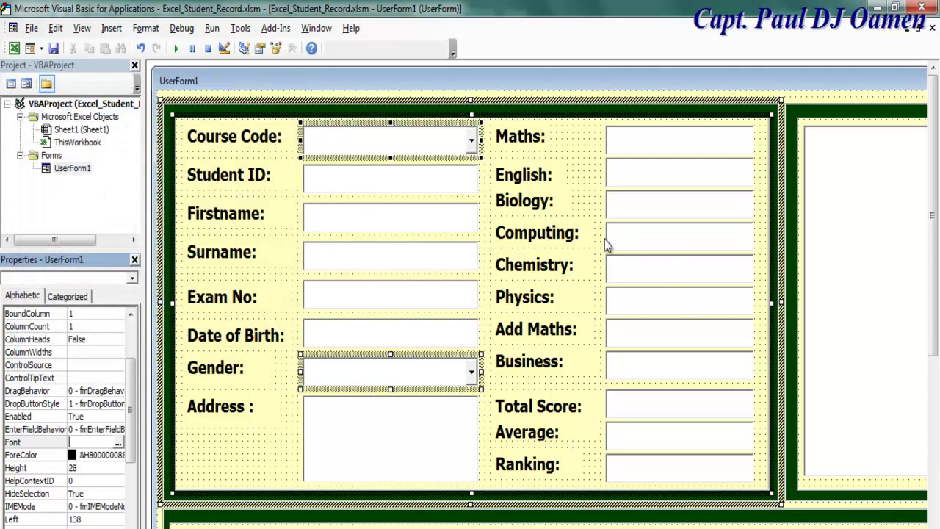
Set the txtTranscript box's font size to 12
{"action": "left_click", "coordinate": [596, 198]}
{"action": "left_click", "coordinate": [843, 219]}
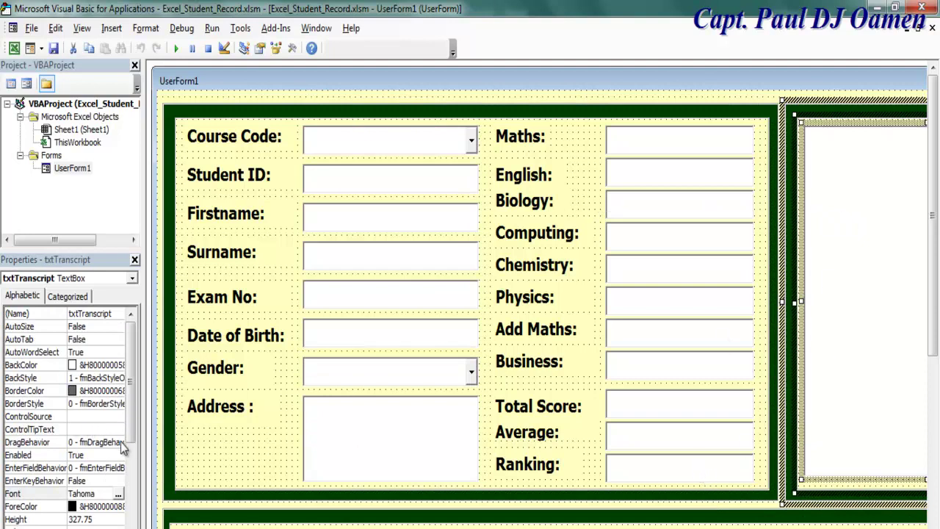
{"action": "left_click", "coordinate": [118, 495]}
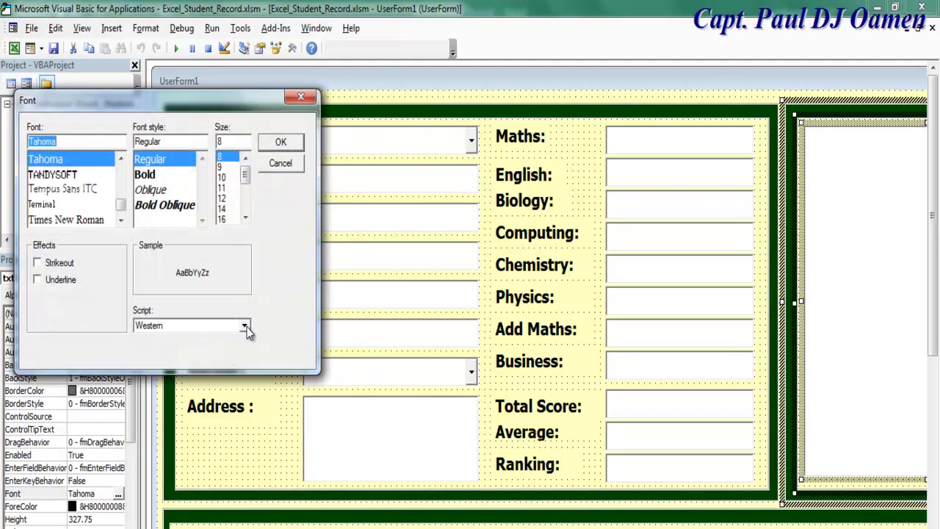
{"action": "left_click", "coordinate": [222, 199]}
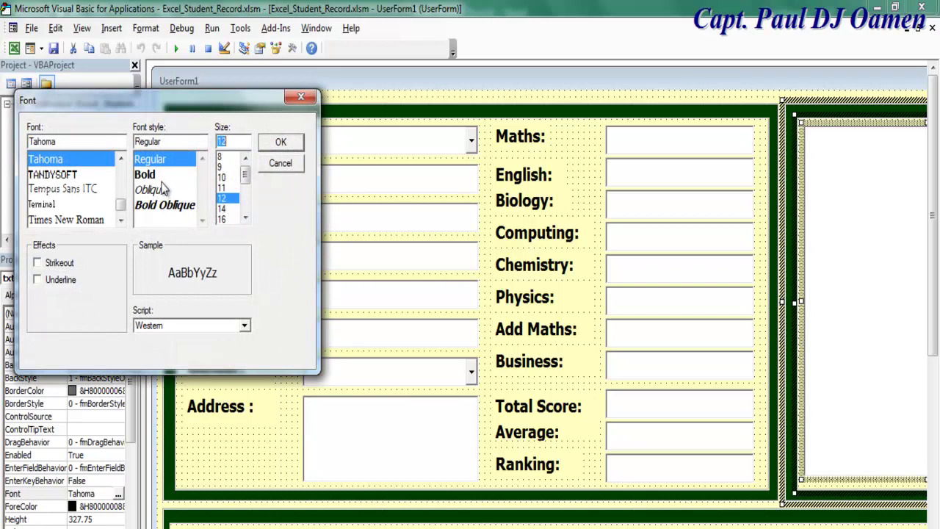
{"action": "left_click", "coordinate": [290, 146]}
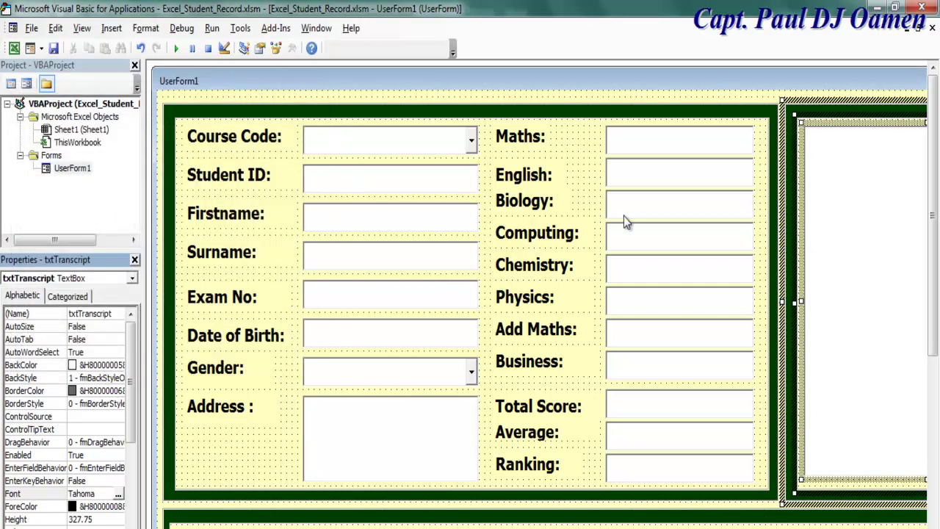
{"action": "left_click", "coordinate": [933, 356]}
{"action": "mouse_move", "coordinate": [933, 356]}
{"action": "left_mouse_down"}
{"action": "mouse_move", "coordinate": [933, 371]}
{"action": "mouse_move", "coordinate": [933, 352]}
{"action": "left_mouse_up"}
Verify the dropdown names are cmbCourseCode and cmbGender
{"action": "left_click", "coordinate": [412, 150]}
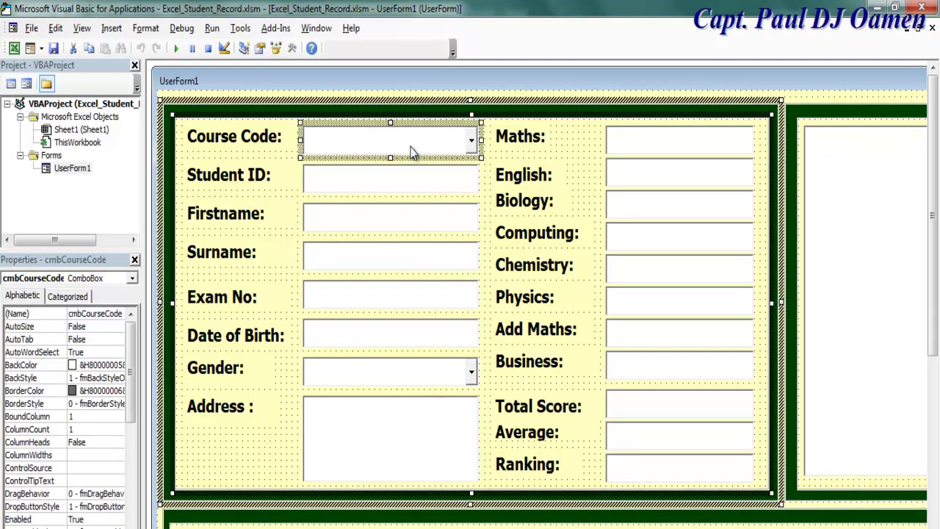
{"action": "left_click", "coordinate": [110, 316]}
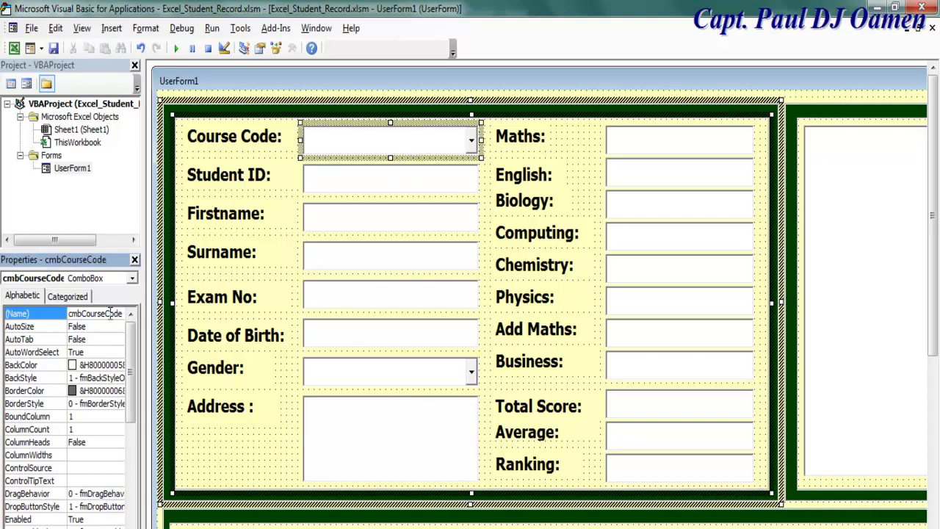
{"action": "double_click", "coordinate": [110, 314]}
{"action": "left_click", "coordinate": [383, 377]}
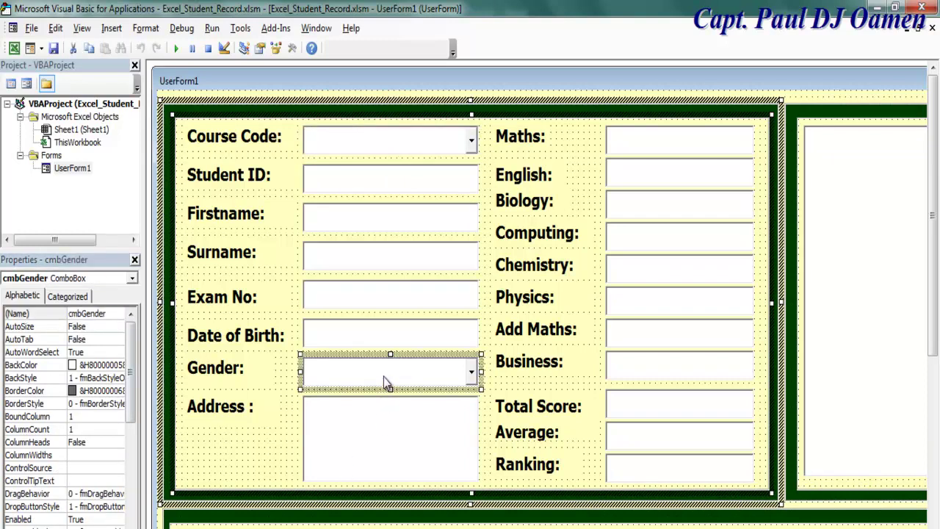
{"action": "left_click", "coordinate": [392, 76]}
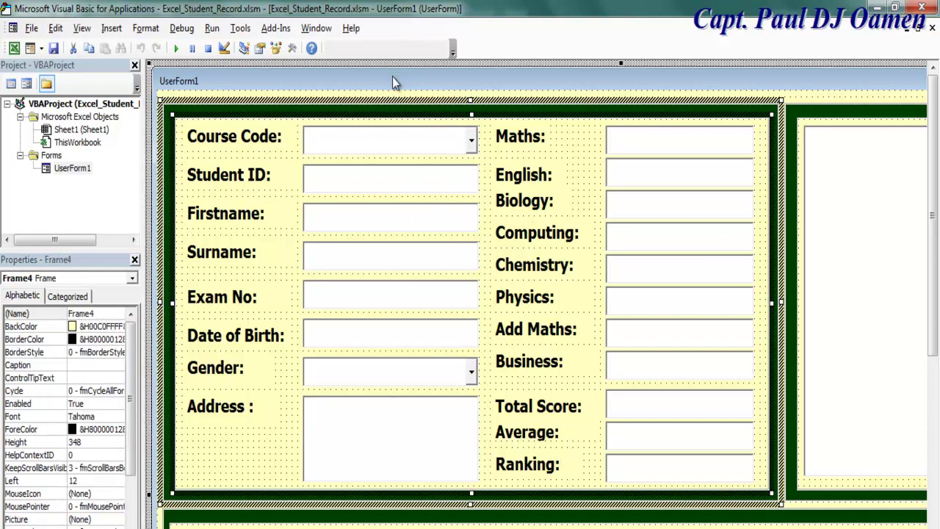
Create an empty UserForm_Initialize procedure in UserForm1's code and place the cursor inside
{"action": "double_click", "coordinate": [536, 97]}
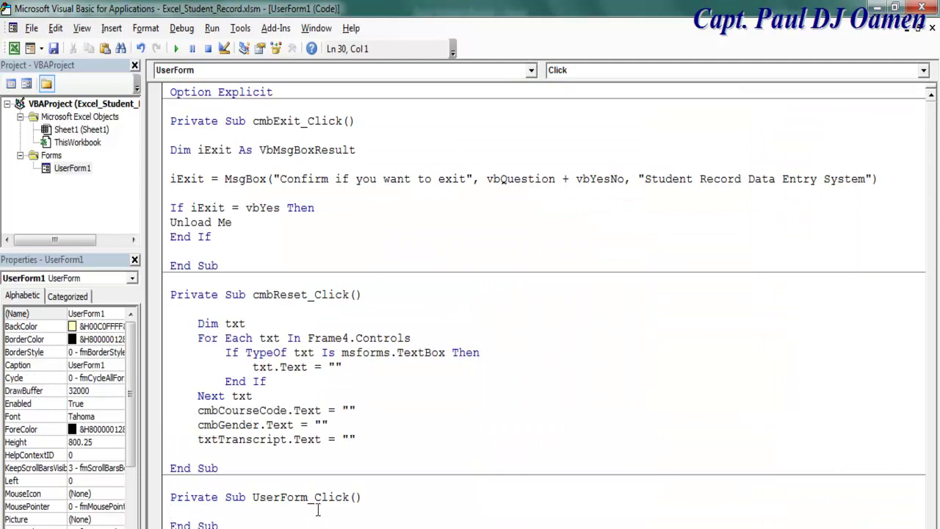
{"action": "left_click", "coordinate": [531, 71]}
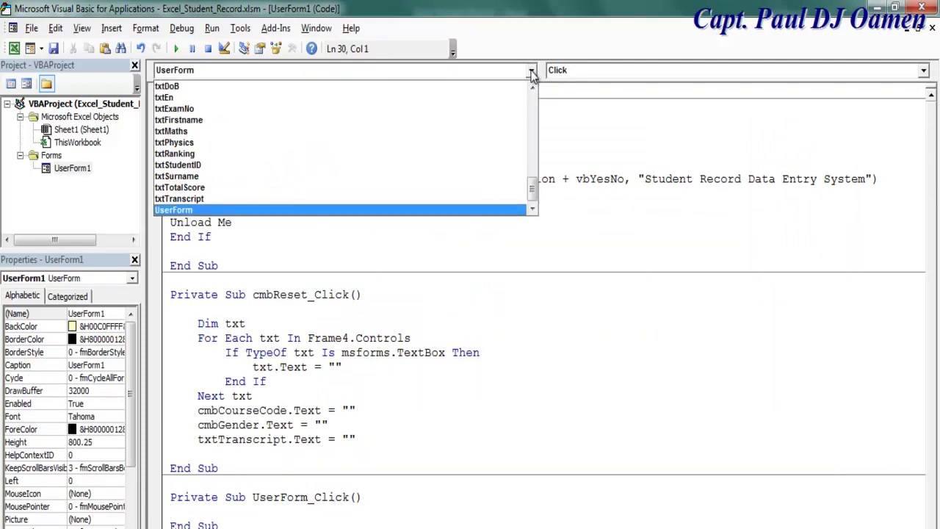
{"action": "left_click", "coordinate": [532, 71]}
{"action": "left_click", "coordinate": [923, 70]}
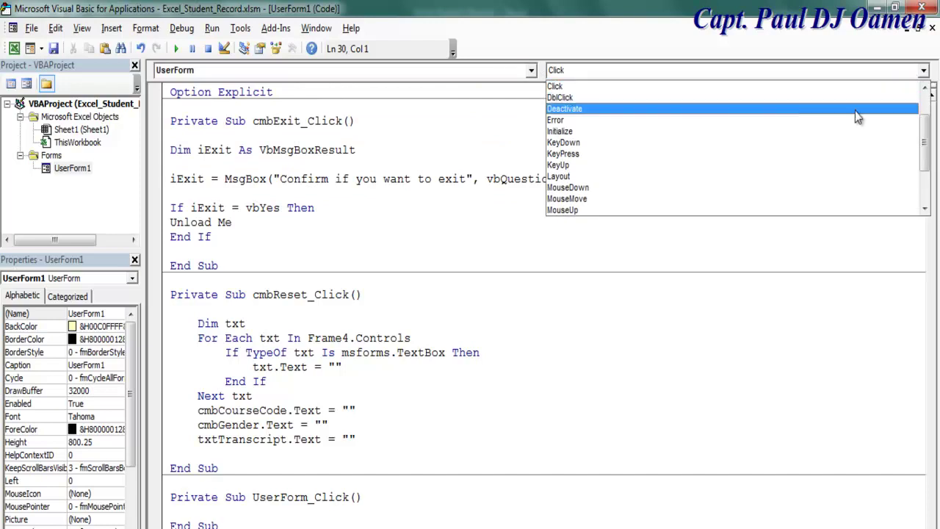
{"action": "mouse_move", "coordinate": [925, 136]}
{"action": "left_mouse_down"}
{"action": "mouse_move", "coordinate": [926, 179]}
{"action": "mouse_move", "coordinate": [926, 145]}
{"action": "left_mouse_up"}
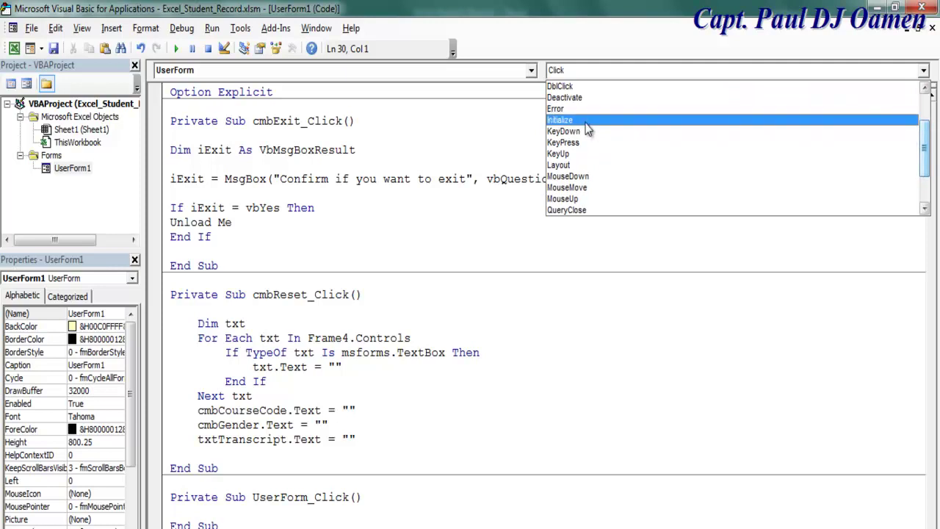
{"action": "left_click", "coordinate": [584, 108]}
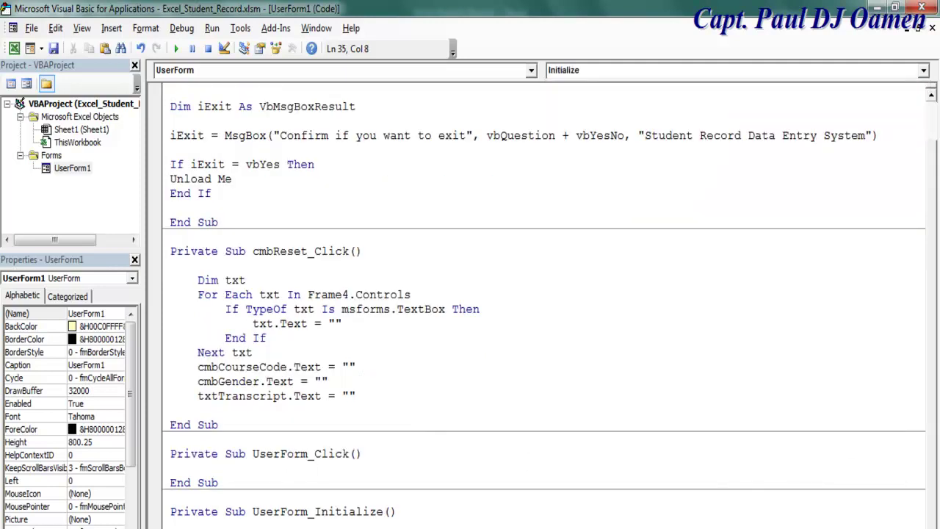
{"action": "scroll", "coordinate": [470, 294], "scroll_direction": "down", "scroll_amount": 3}
{"action": "left_click", "coordinate": [207, 396]}
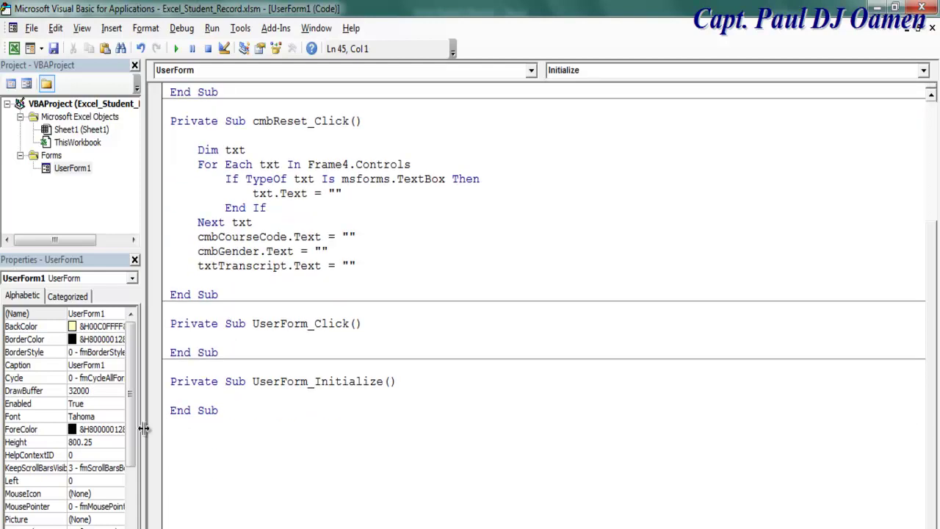
Write cmbCourseCode.AddItem (343567) on the blank line in UserForm_Initialize
{"action": "left_click", "coordinate": [207, 396]}
{"action": "type", "text": "cmbCourseCode"}
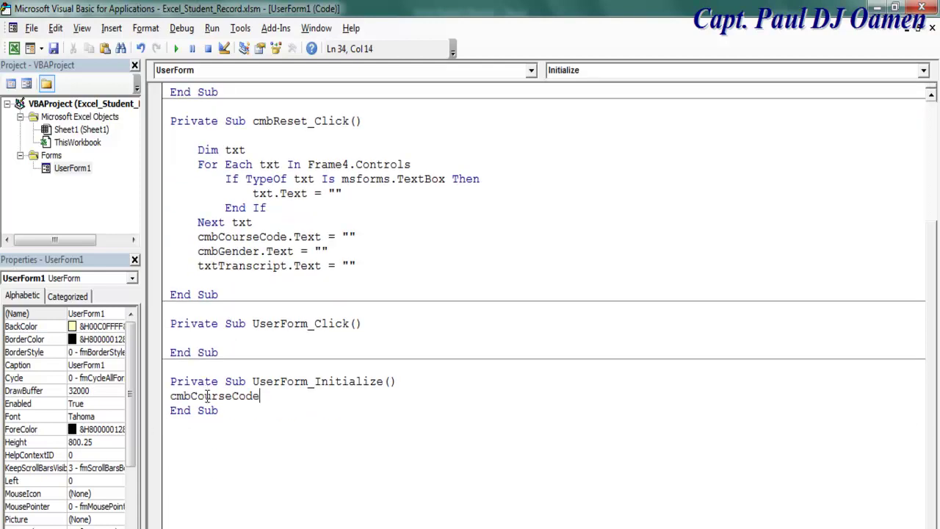
{"action": "type", "text": "."}
{"action": "double_click", "coordinate": [285, 411]}
{"action": "type", "text": "(343567)"}
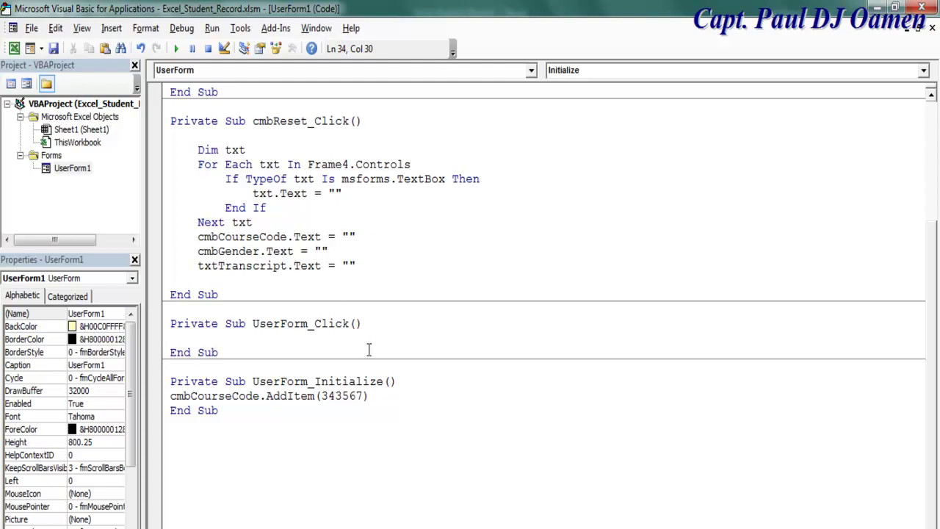
Copy the AddItem line and paste a second copy on its own line
{"action": "left_click_drag", "start_coordinate": [371, 396], "coordinate": [172, 397]}
{"action": "key", "text": "ctrl+c"}
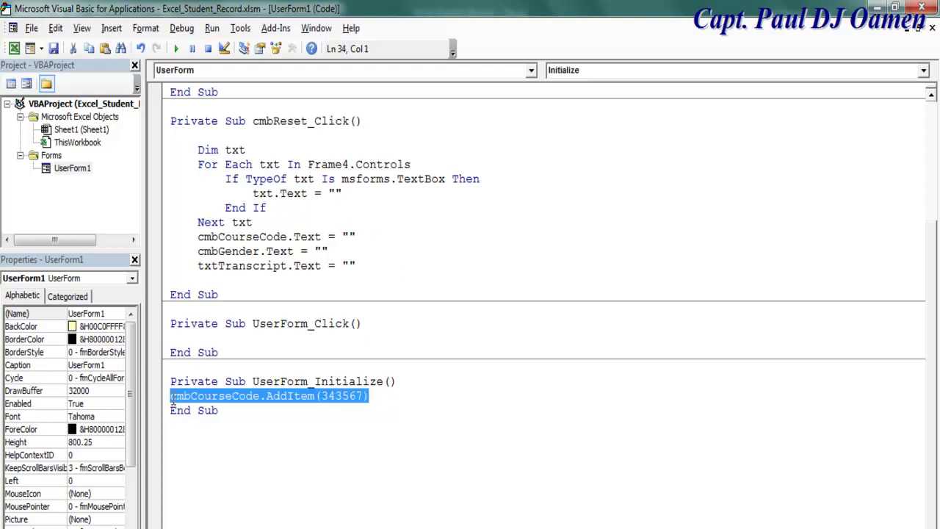
{"action": "left_click", "coordinate": [376, 396]}
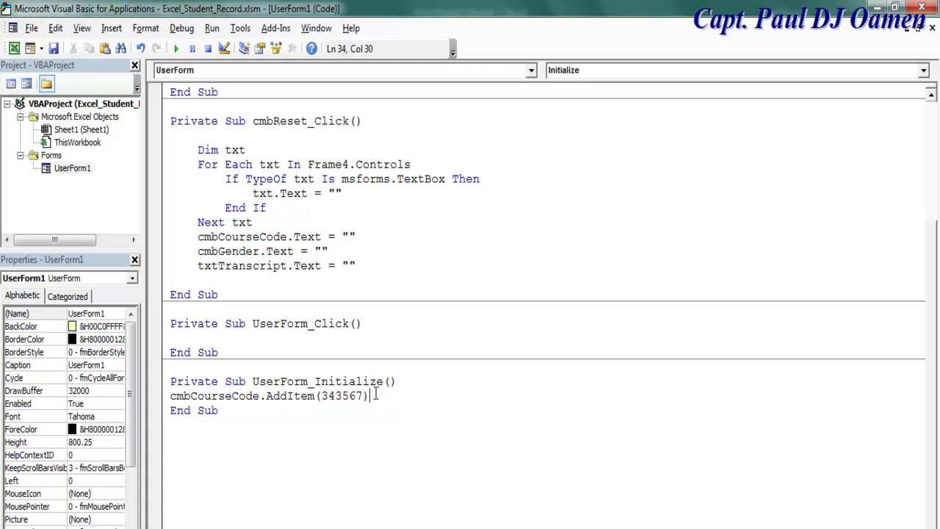
{"action": "key", "text": "ctrl+v"}
{"action": "key", "text": "Return"}
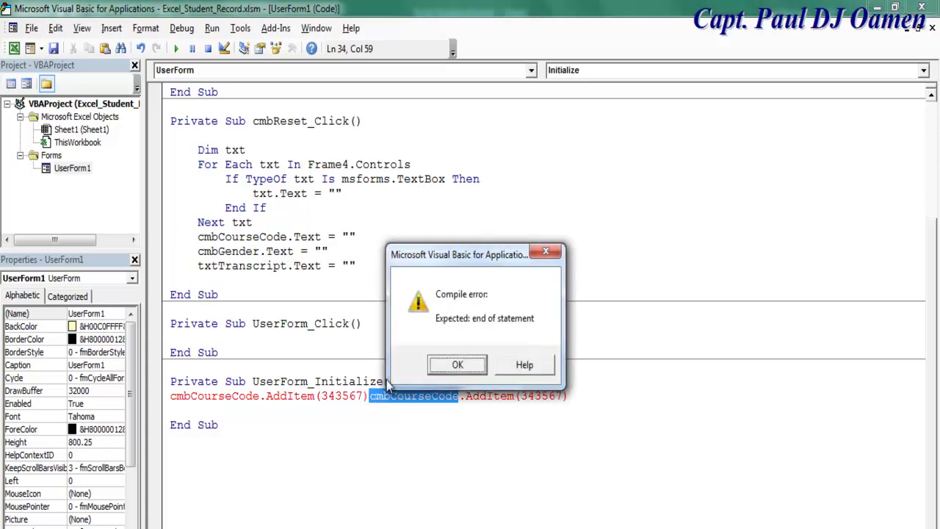
{"action": "left_click", "coordinate": [456, 367]}
{"action": "left_click", "coordinate": [371, 397]}
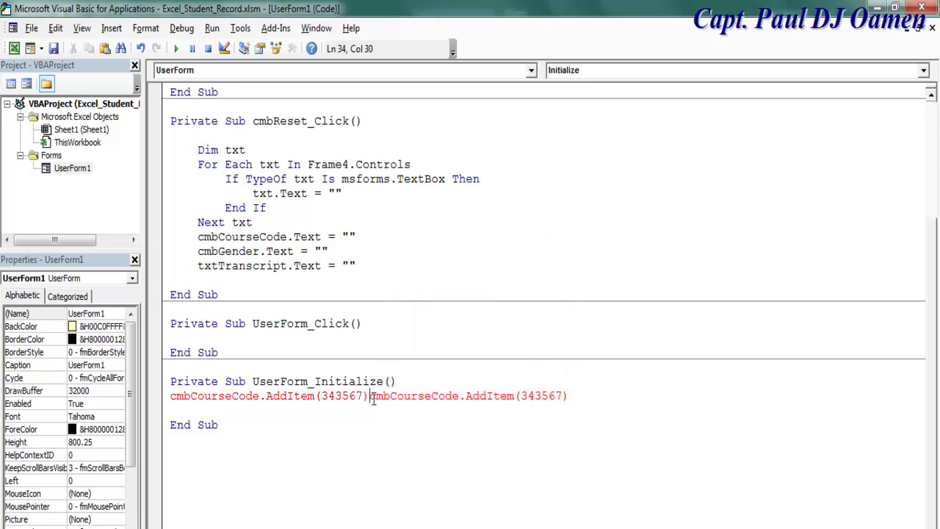
{"action": "key", "text": "Return"}
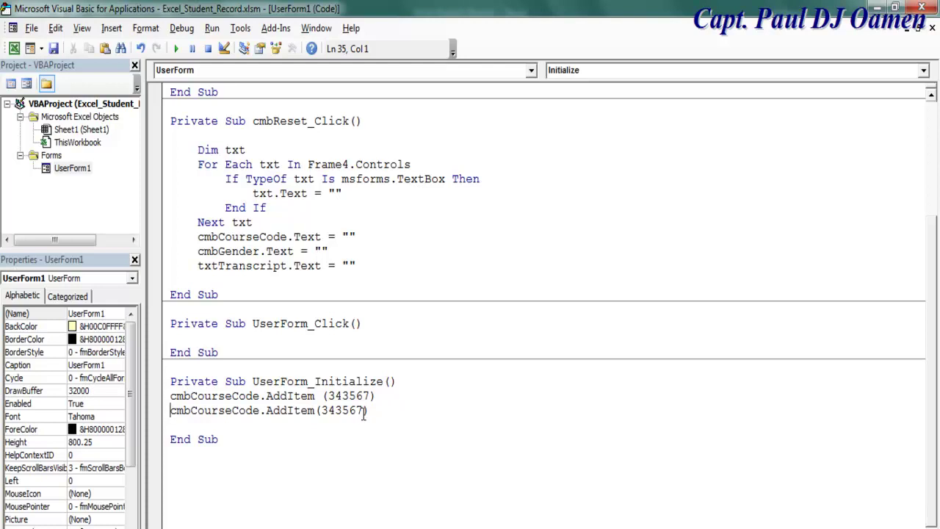
{"action": "left_click", "coordinate": [323, 396]}
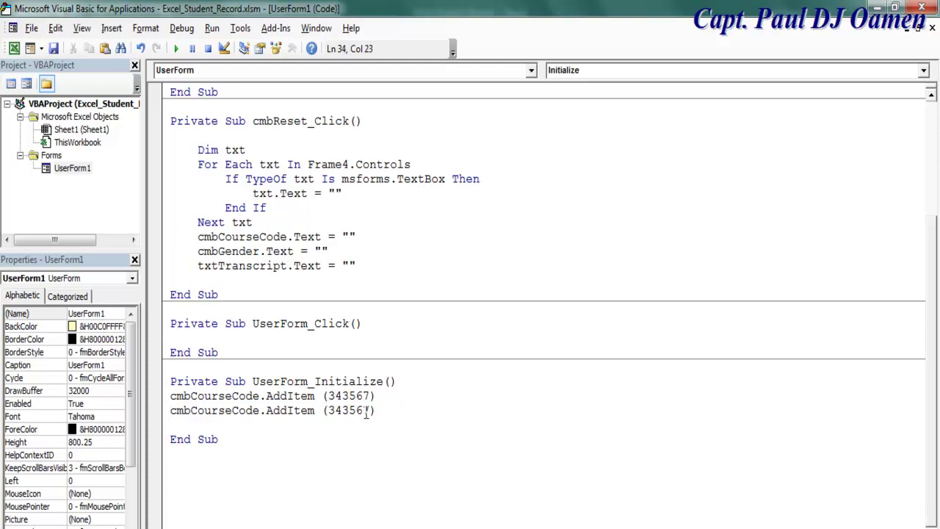
Change the second code's last digits and paste five more cmbCourseCode.AddItem lines
{"action": "mouse_move", "coordinate": [363, 412]}
{"action": "left_mouse_down"}
{"action": "mouse_move", "coordinate": [371, 411]}
{"action": "mouse_move", "coordinate": [358, 412]}
{"action": "left_mouse_up"}
{"action": "type", "text": "77"}
{"action": "key", "text": "Return"}
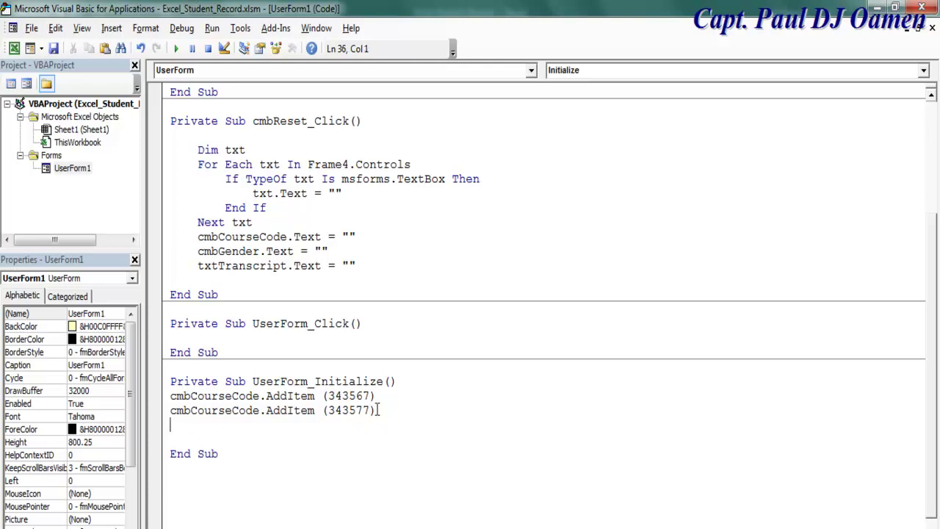
{"action": "key", "text": "ctrl+v"}
{"action": "key", "text": "Return"}
{"action": "key", "text": "ctrl+v"}
{"action": "key", "text": "Return"}
{"action": "key", "text": "ctrl+v"}
{"action": "key", "text": "Return"}
{"action": "type", "text": "cmbCourseCode.AddItem (343567)"}
{"action": "key", "text": "Return"}
{"action": "type", "text": "cmbCourseCode.AddItem (343567)"}
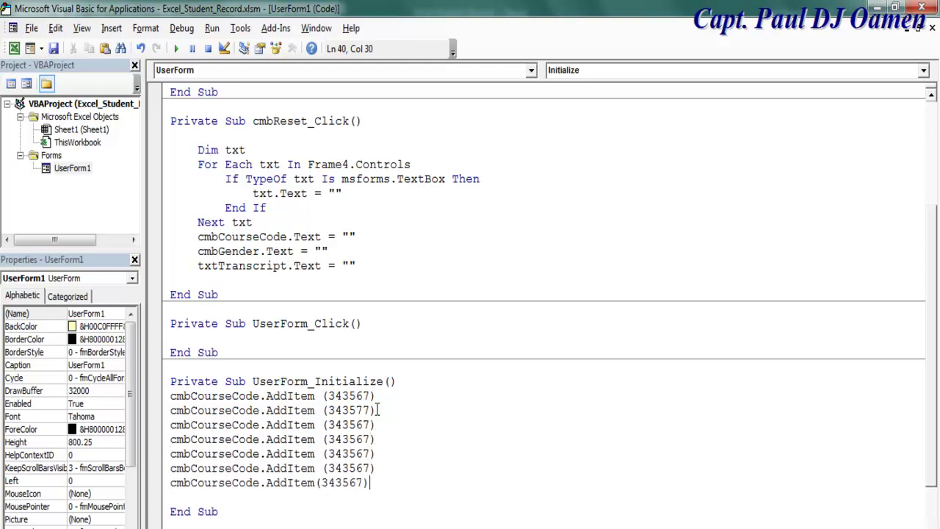
Overtype digits so codes read 343567, 343567, 343568, 343569, 343570, 343571, 343571
{"action": "left_click", "coordinate": [435, 425]}
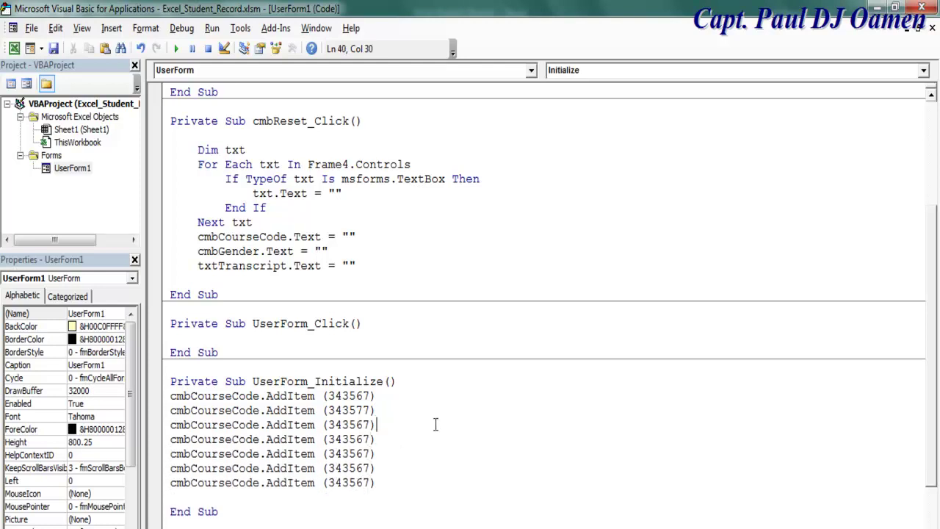
{"action": "left_click", "coordinate": [364, 425]}
{"action": "left_click_drag", "start_coordinate": [365, 425], "coordinate": [358, 453]}
{"action": "type", "text": "8"}
{"action": "left_click", "coordinate": [367, 410]}
{"action": "type", "text": "6"}
{"action": "type", "text": "9"}
{"action": "type", "text": "7"}
{"action": "type", "text": "0"}
{"action": "left_click_drag", "start_coordinate": [370, 468], "coordinate": [358, 469]}
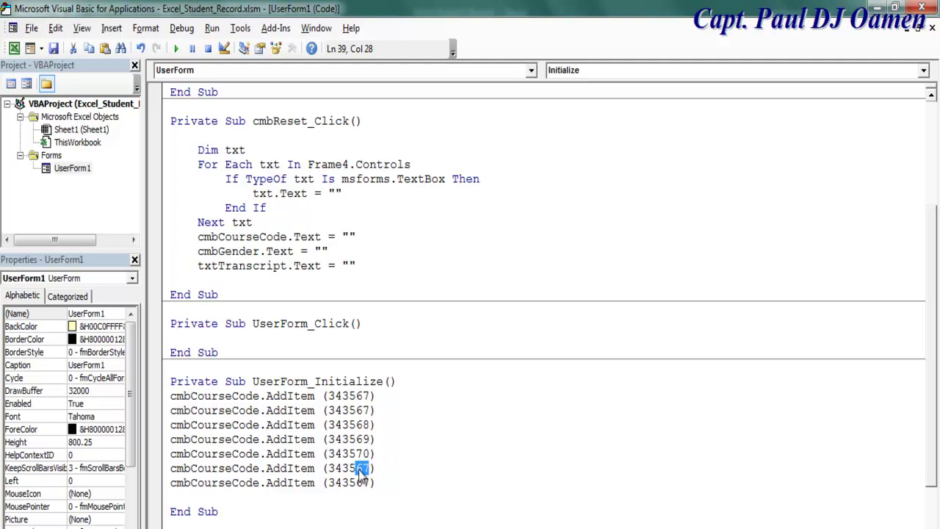
{"action": "type", "text": "71"}
{"action": "left_click_drag", "start_coordinate": [370, 483], "coordinate": [358, 483]}
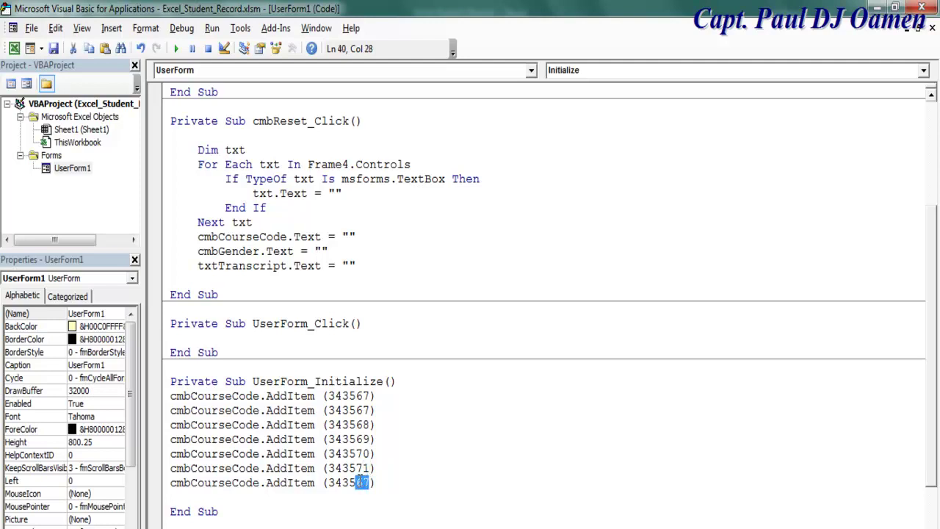
{"action": "type", "text": "71"}
Add a cmbGender.AddItem ("") line below the course codes
{"action": "key", "text": "Return"}
{"action": "key", "text": "Return"}
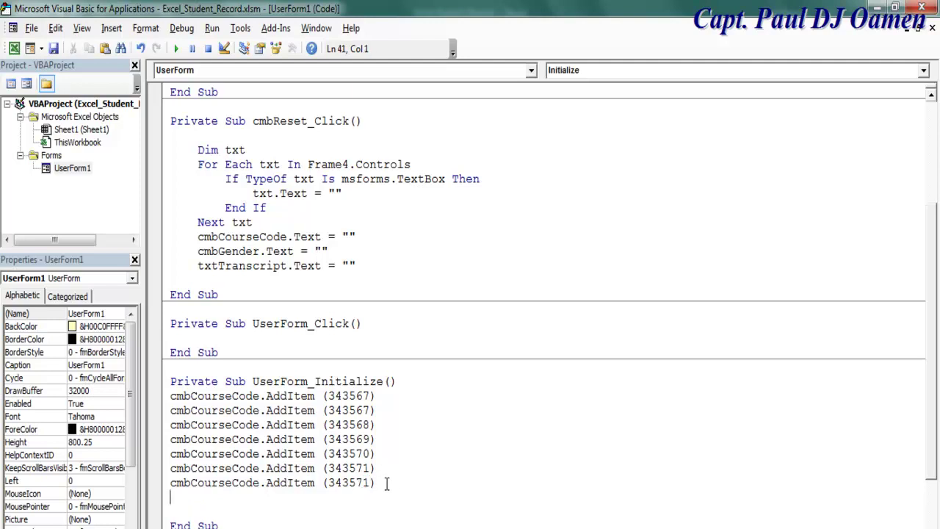
{"action": "type", "text": "cm"}
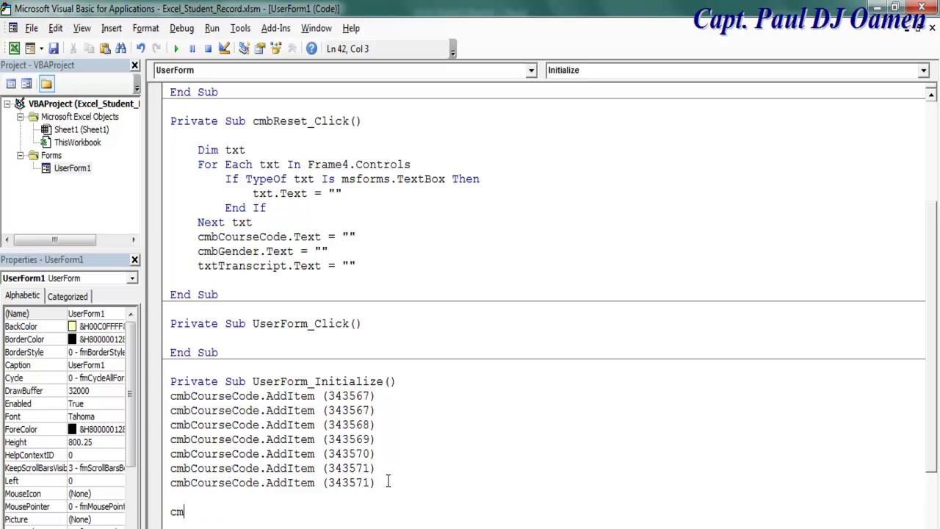
{"action": "type", "text": "bGender."}
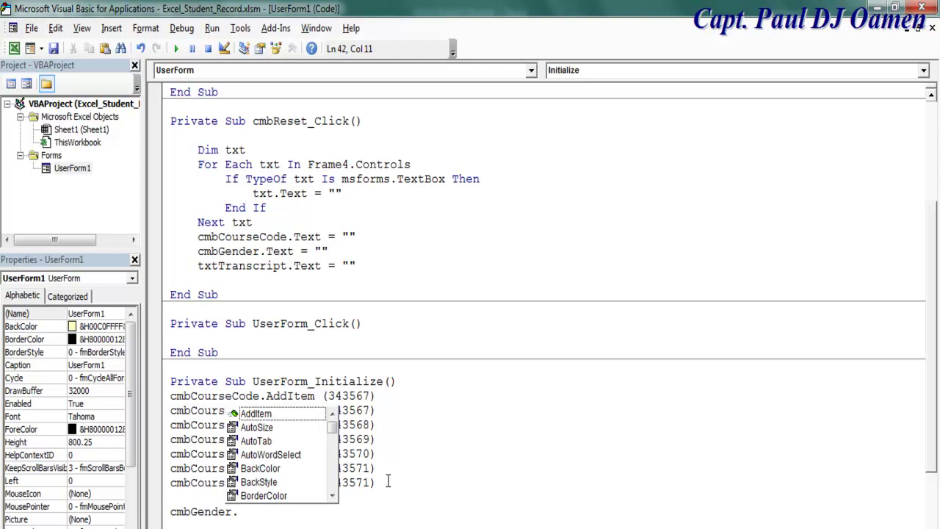
{"action": "double_click", "coordinate": [253, 414]}
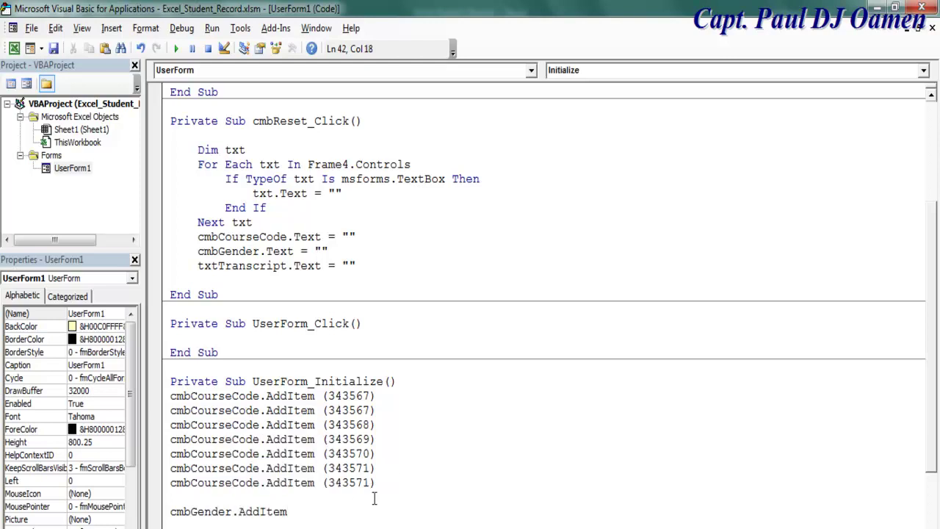
{"action": "type", "text": "(\""}
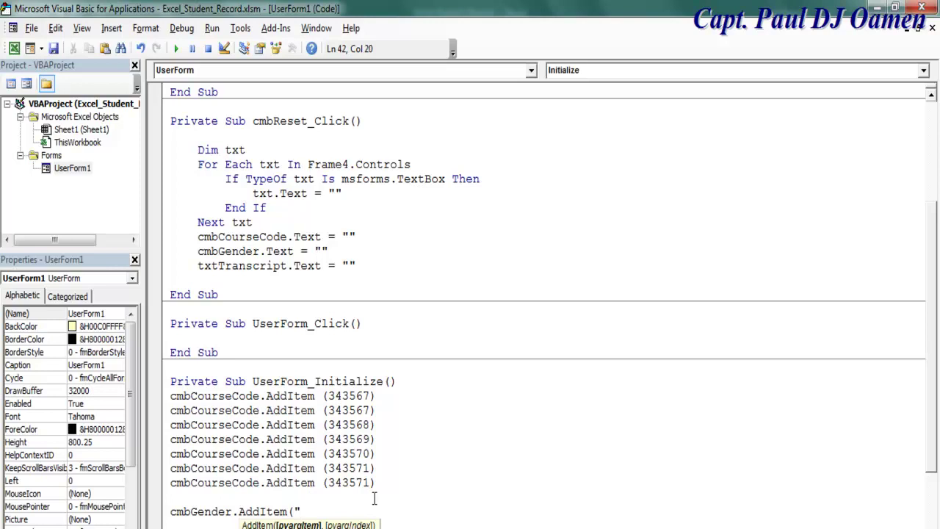
{"action": "type", "text": "\")"}
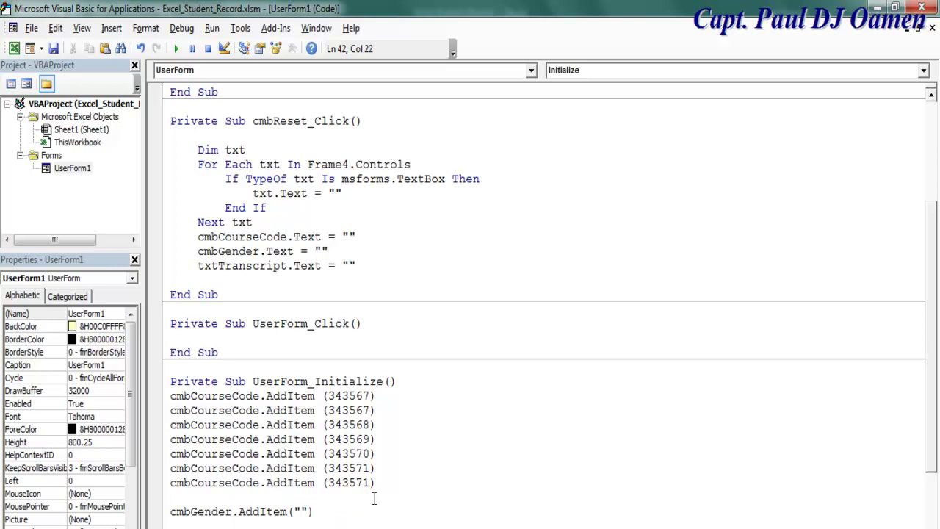
Duplicate the Gender line twice and fill in "Female" and "Male"
{"action": "left_click_drag", "start_coordinate": [321, 511], "coordinate": [169, 512]}
{"action": "key", "text": "ctrl+c"}
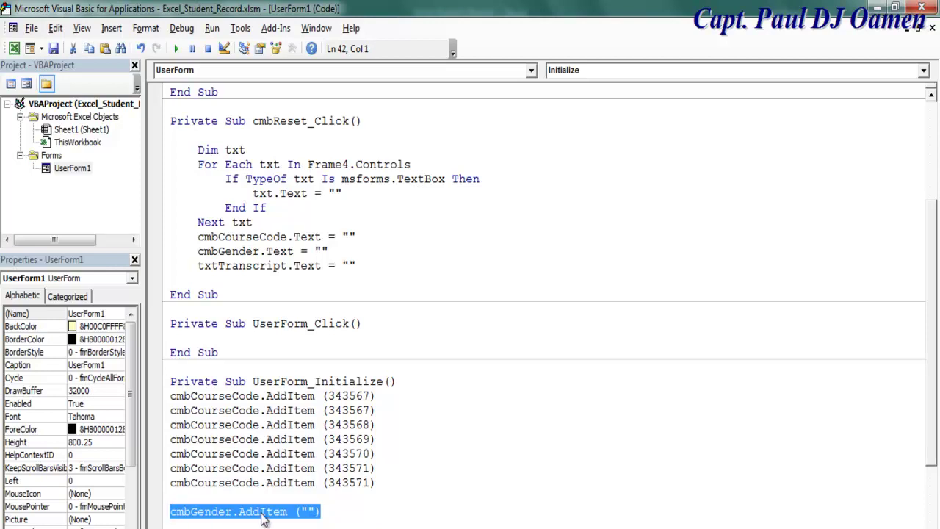
{"action": "left_click", "coordinate": [341, 508]}
{"action": "scroll", "coordinate": [376, 504], "scroll_direction": "down", "scroll_amount": 2}
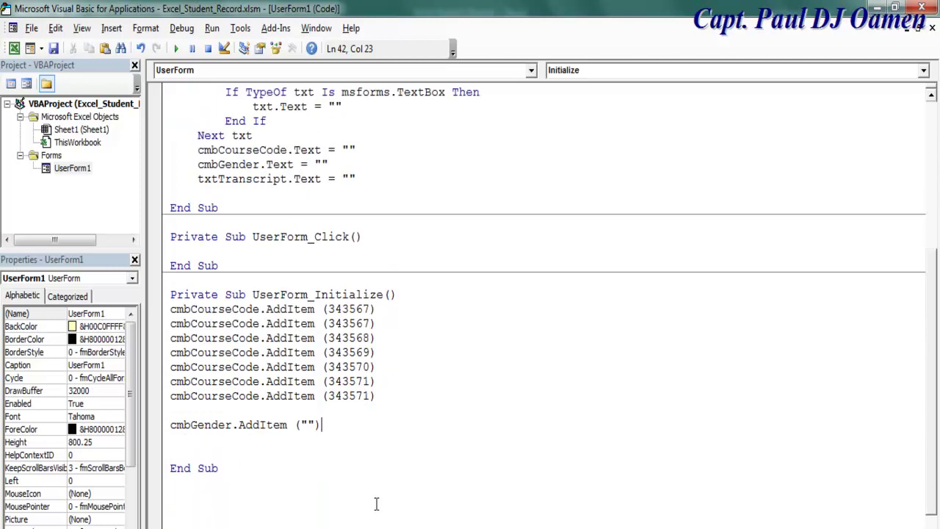
{"action": "key", "text": "Return"}
{"action": "key", "text": "ctrl+v"}
{"action": "key", "text": "Return"}
{"action": "key", "text": "ctrl+v"}
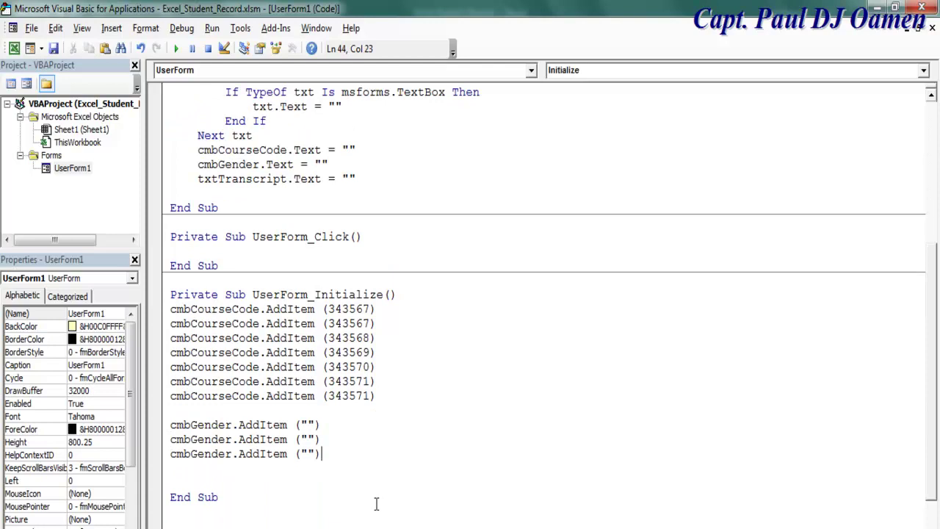
{"action": "left_click", "coordinate": [306, 439]}
{"action": "type", "text": "Female"}
{"action": "left_click", "coordinate": [309, 453]}
{"action": "type", "text": "Male"}
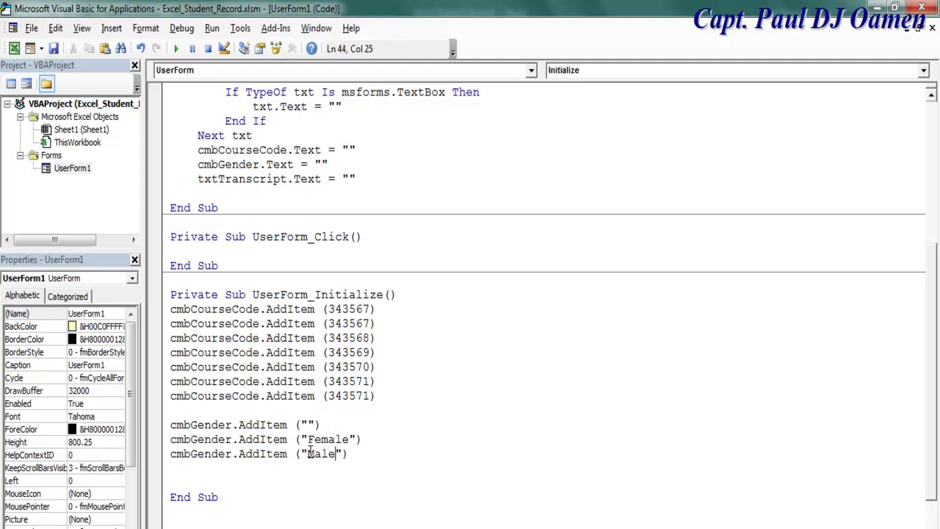
Insert cmbCourseCode.AddItem ("") as the first item, then show UserForm1's design
{"action": "left_click", "coordinate": [405, 296]}
{"action": "key", "text": "Return"}
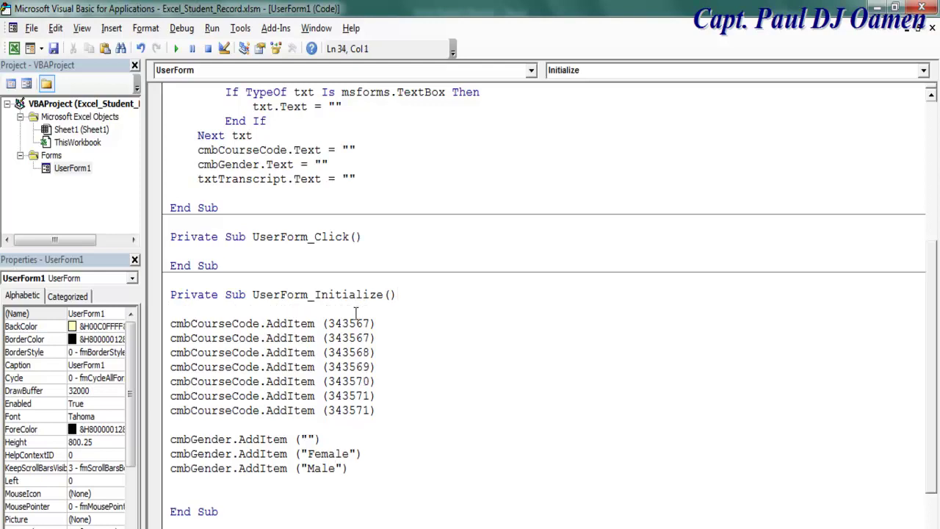
{"action": "left_click_drag", "start_coordinate": [327, 323], "coordinate": [172, 327]}
{"action": "key", "text": "ctrl+c"}
{"action": "left_click", "coordinate": [174, 309]}
{"action": "key", "text": "Return"}
{"action": "key", "text": "ctrl+v"}
{"action": "type", "text": "\"\")"}
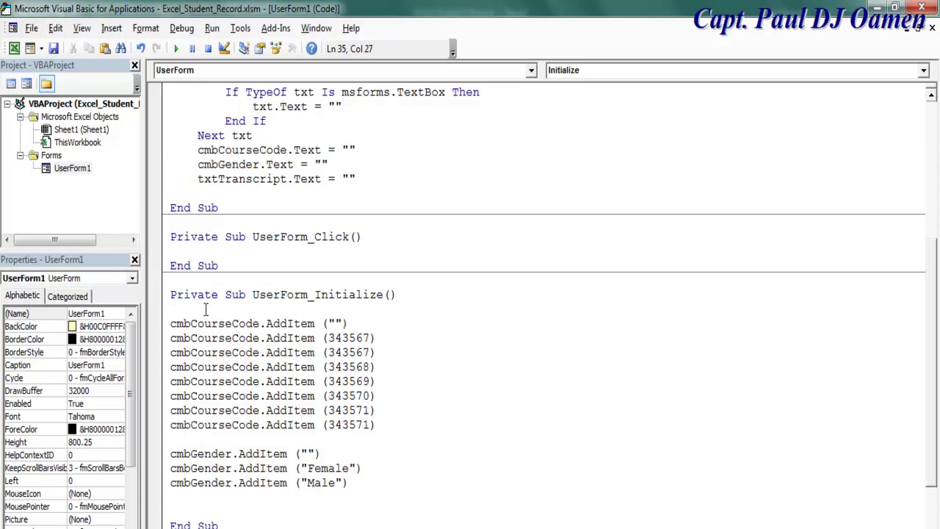
{"action": "key", "text": "shift+F7"}
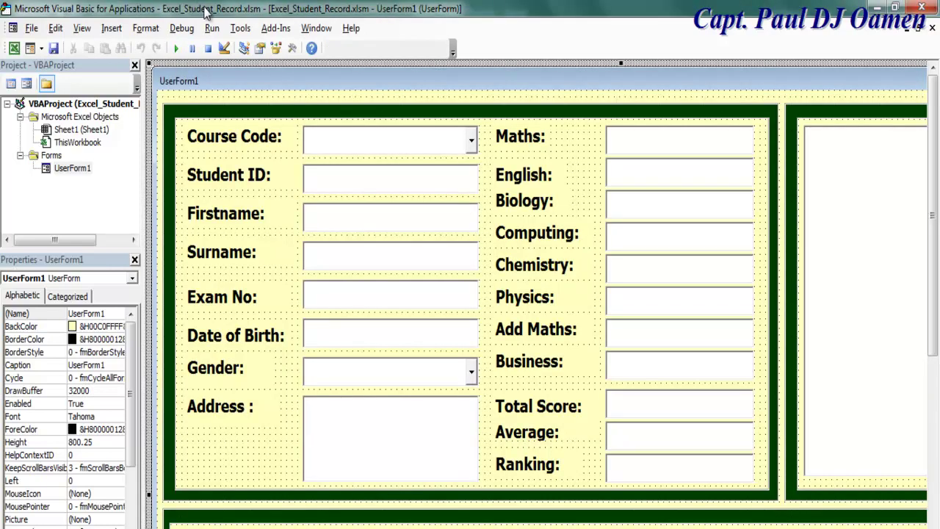
Run UserForm1 and choose Course Code 343567 and Gender Female
{"action": "key", "text": "F5"}
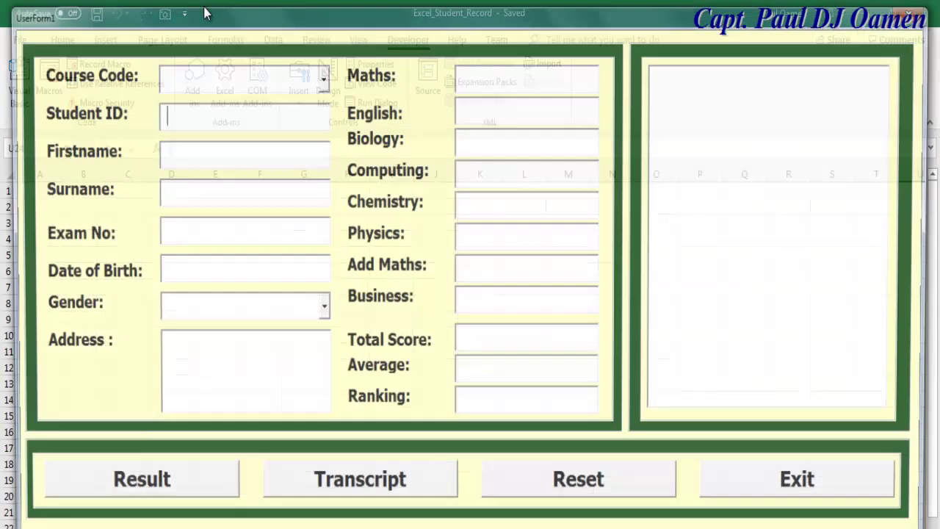
{"action": "key", "text": "F4"}
{"action": "key", "text": "Down"}
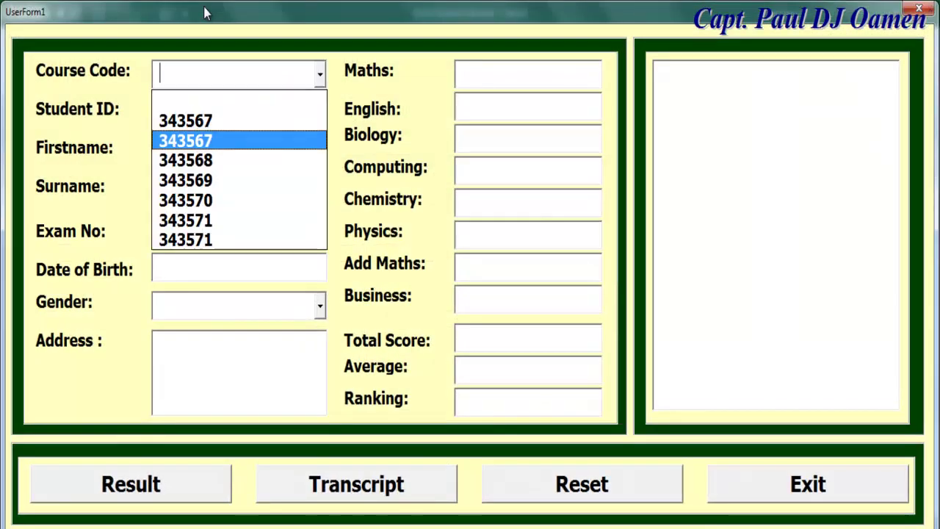
{"action": "key", "text": "Return"}
{"action": "key", "text": "Tab"}
{"action": "key", "text": "Tab"}
{"action": "key", "text": "Tab"}
{"action": "key", "text": "Tab"}
{"action": "key", "text": "Tab"}
{"action": "key", "text": "Tab"}
{"action": "key", "text": "F4"}
{"action": "key", "text": "Down"}
{"action": "key", "text": "Down"}
{"action": "key", "text": "Up"}
{"action": "key", "text": "Return"}
Reset the form, reselect 343567 and Female, and type 'adfg' in the transcript box
{"action": "key", "text": "Tab"}
{"action": "key", "text": "Tab"}
{"action": "key", "text": "Tab"}
{"action": "key", "text": "Tab"}
{"action": "key", "text": "Tab"}
{"action": "key", "text": "Tab"}
{"action": "key", "text": "Tab"}
{"action": "key", "text": "Tab"}
{"action": "key", "text": "Tab"}
{"action": "key", "text": "Tab"}
{"action": "key", "text": "Tab"}
{"action": "key", "text": "Tab"}
{"action": "key", "text": "Tab"}
{"action": "key", "text": "Tab"}
{"action": "key", "text": "Tab"}
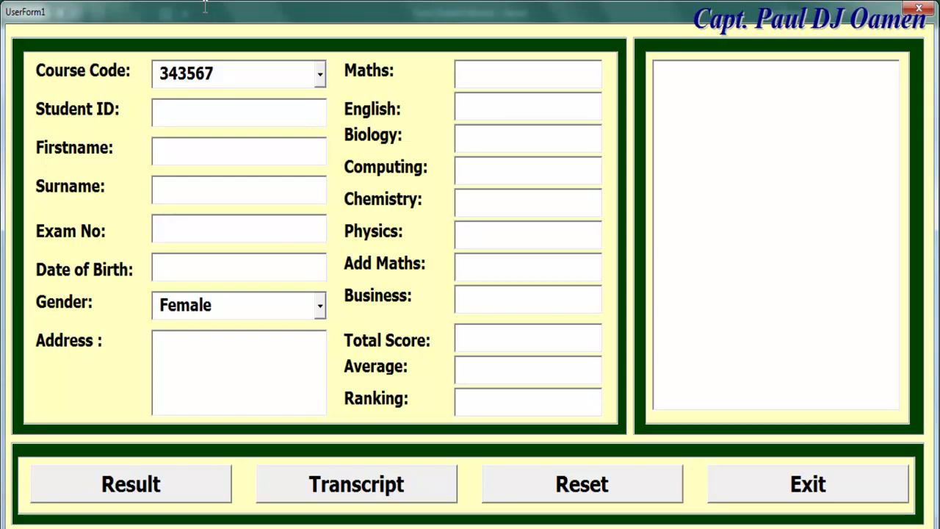
{"action": "key", "text": "Tab"}
{"action": "key", "text": "Return"}
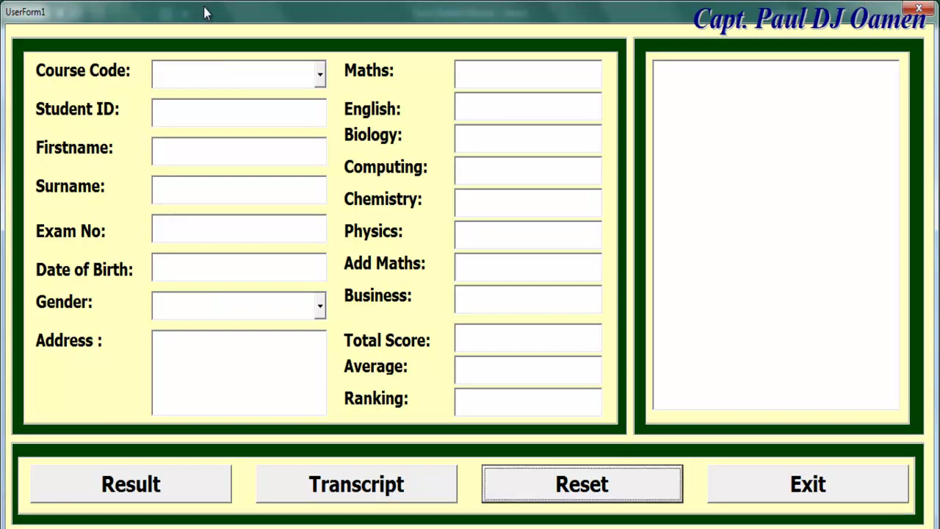
{"action": "key", "text": "Tab"}
{"action": "key", "text": "Down"}
{"action": "key", "text": "Return"}
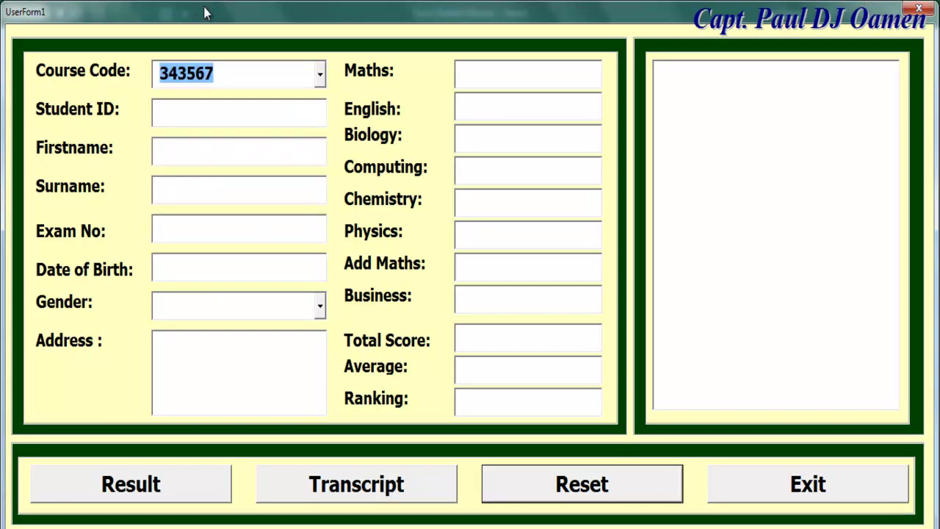
{"action": "key", "text": "Tab"}
{"action": "key", "text": "Down"}
{"action": "key", "text": "Return"}
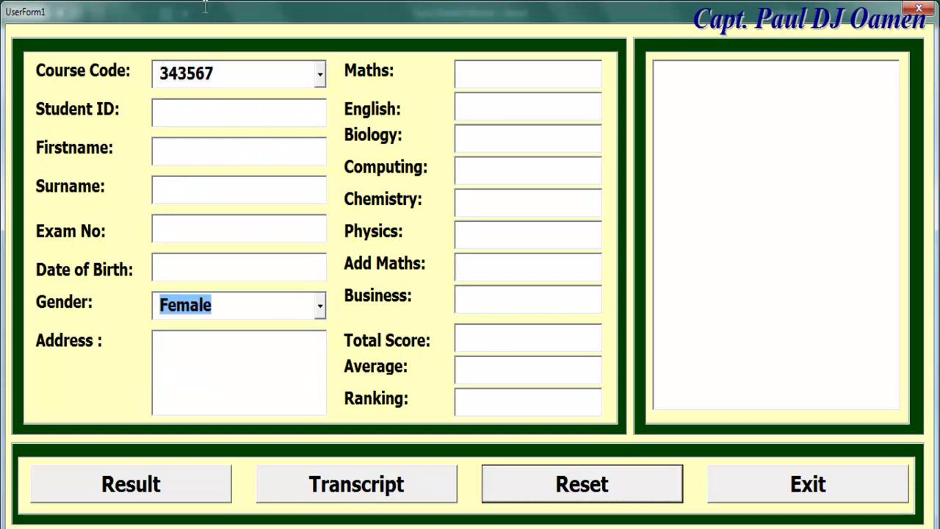
{"action": "key", "text": "Tab"}
{"action": "type", "text": "adfg"}
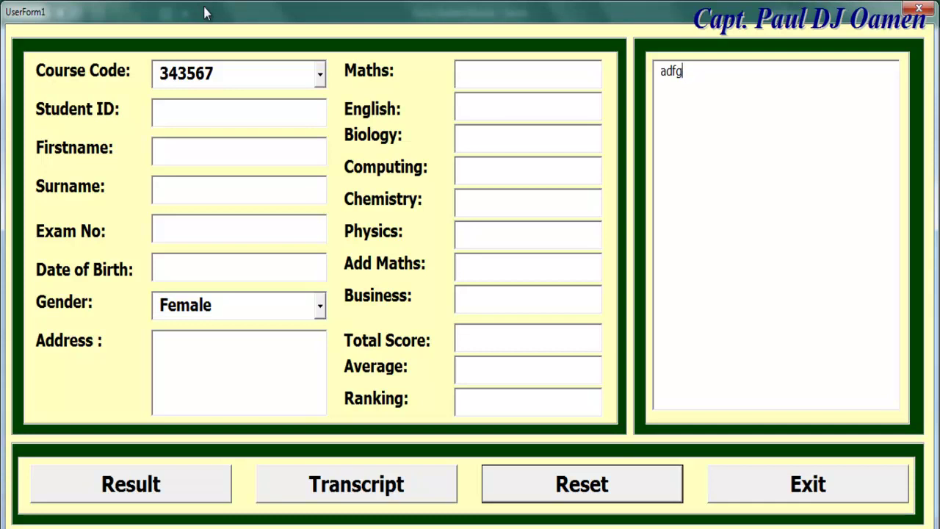
Reset the form again and re-pick Course Code 343567 and Gender Female
{"action": "key", "text": "Tab"}
{"action": "key", "text": "Tab"}
{"action": "key", "text": "Tab"}
{"action": "key", "text": "Tab"}
{"action": "key", "text": "Tab"}
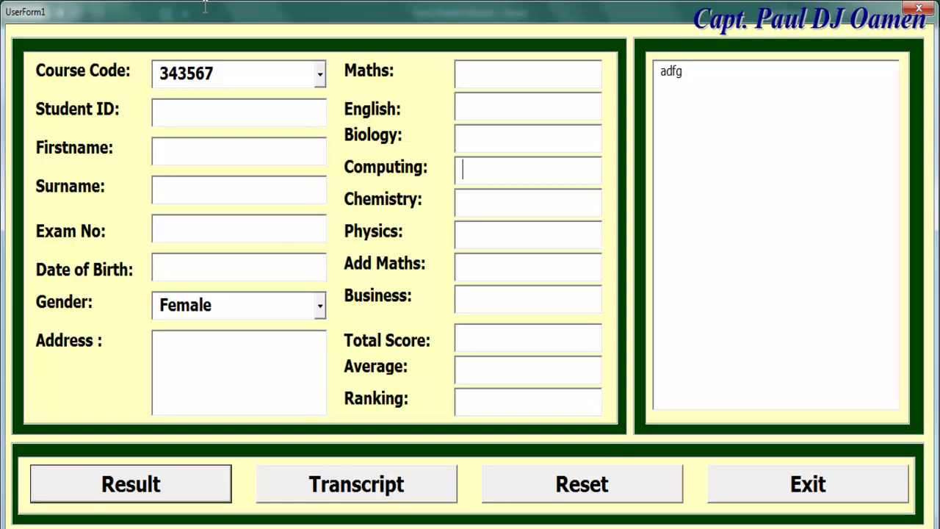
{"action": "key", "text": "Tab"}
{"action": "key", "text": "shift+Home"}
{"action": "key", "text": "Tab"}
{"action": "key", "text": "Return"}
{"action": "key", "text": "alt+Down"}
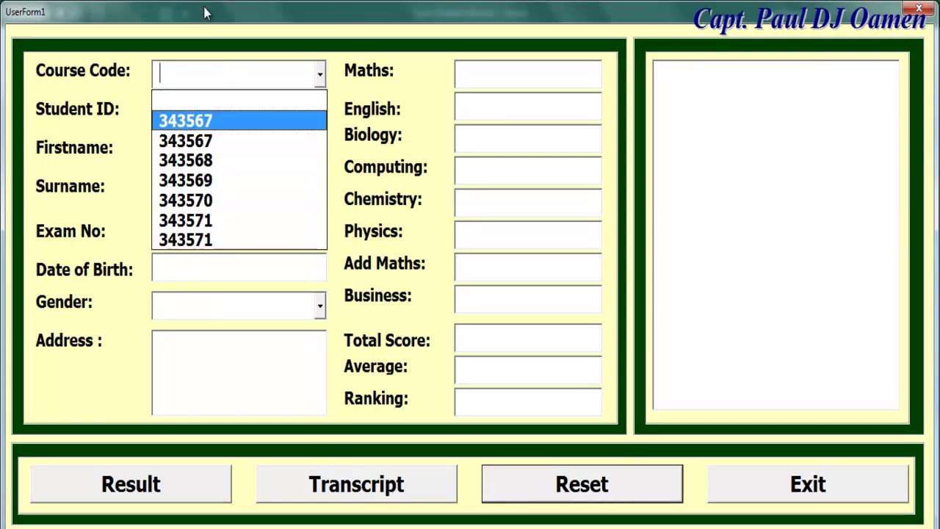
{"action": "key", "text": "Return"}
{"action": "key", "text": "Tab"}
{"action": "key", "text": "alt+Down"}
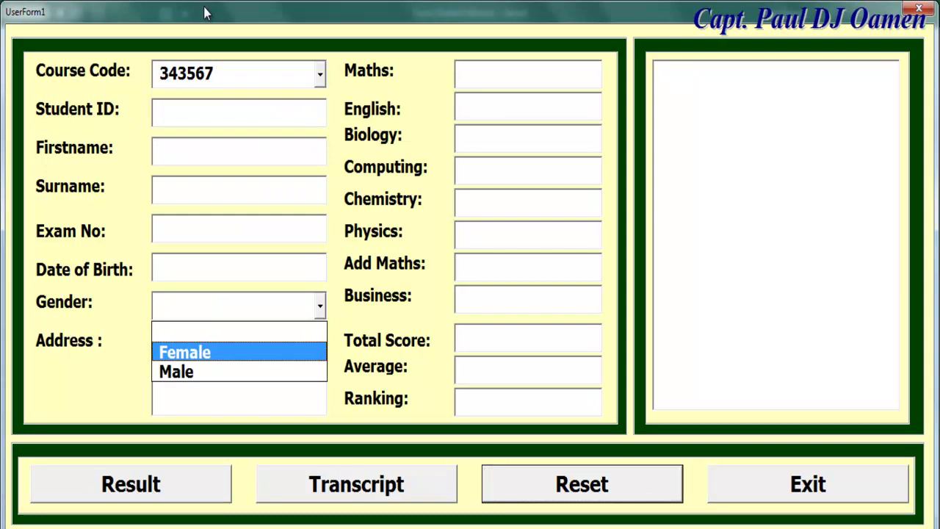
{"action": "key", "text": "Return"}
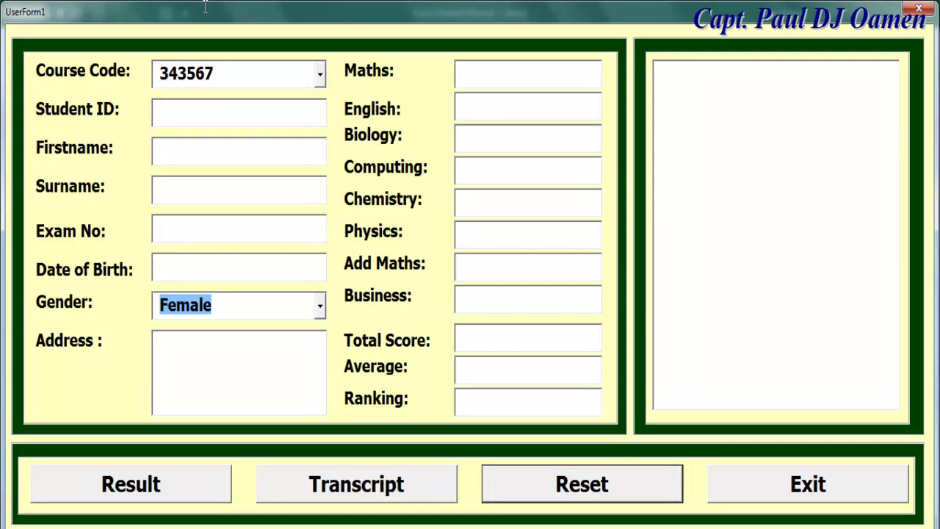